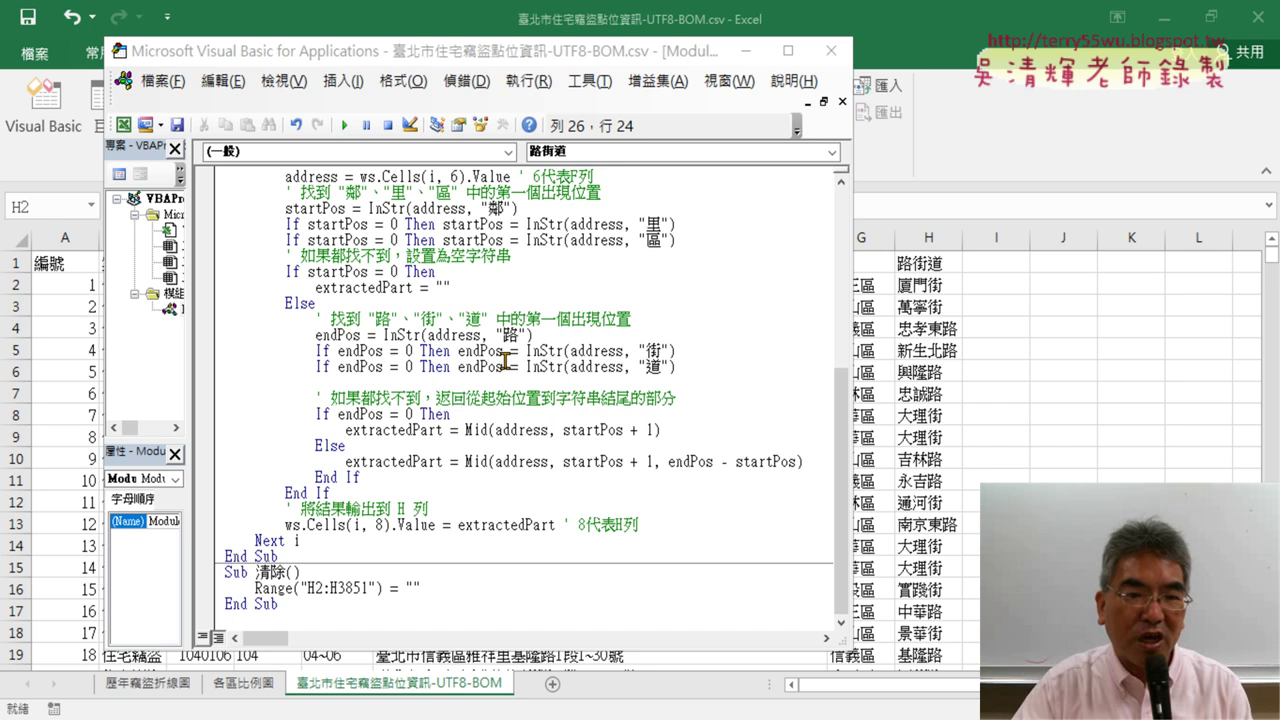
# Scroll through the Sub 路街道 macro code in the VBA editor
pyautogui.scroll(2, 568, 404)
pyautogui.moveTo(255, 207); pyautogui.dragTo(287, 207)
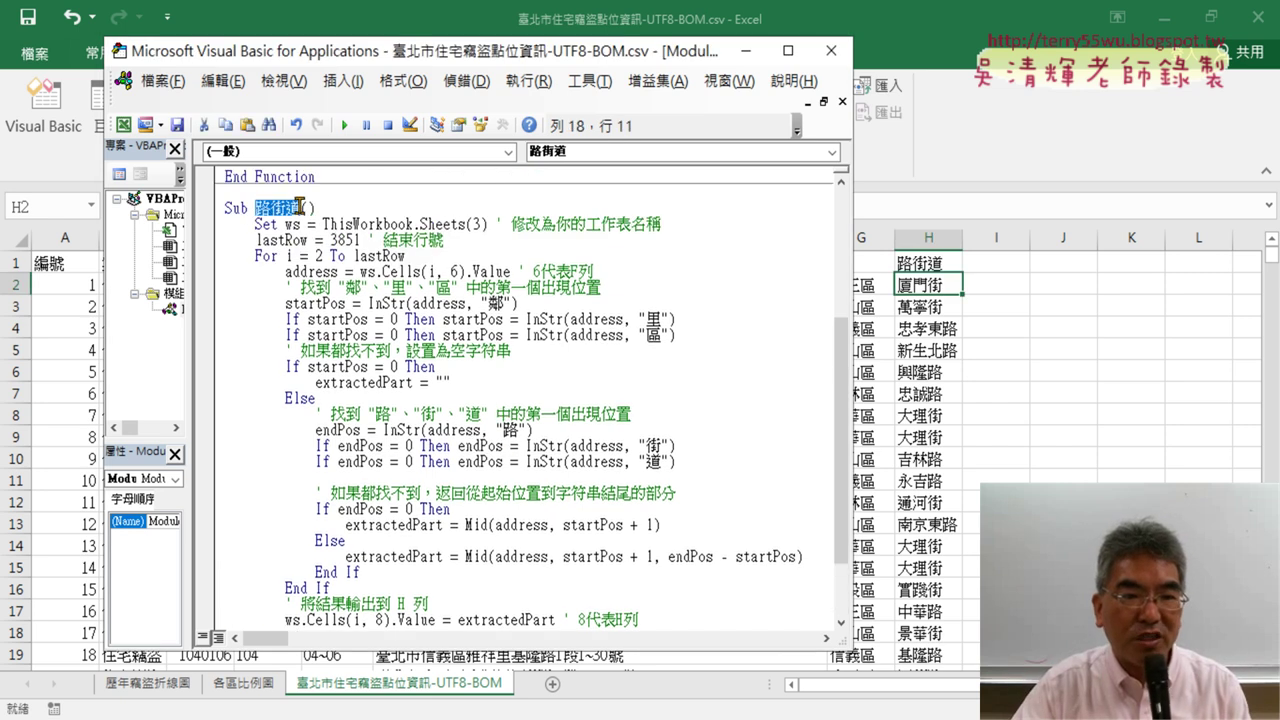
pyautogui.scroll(-2, 322, 316)
# Draw a push button over columns I–K and assign it the 路街道 macro
pyautogui.click(1131, 437)
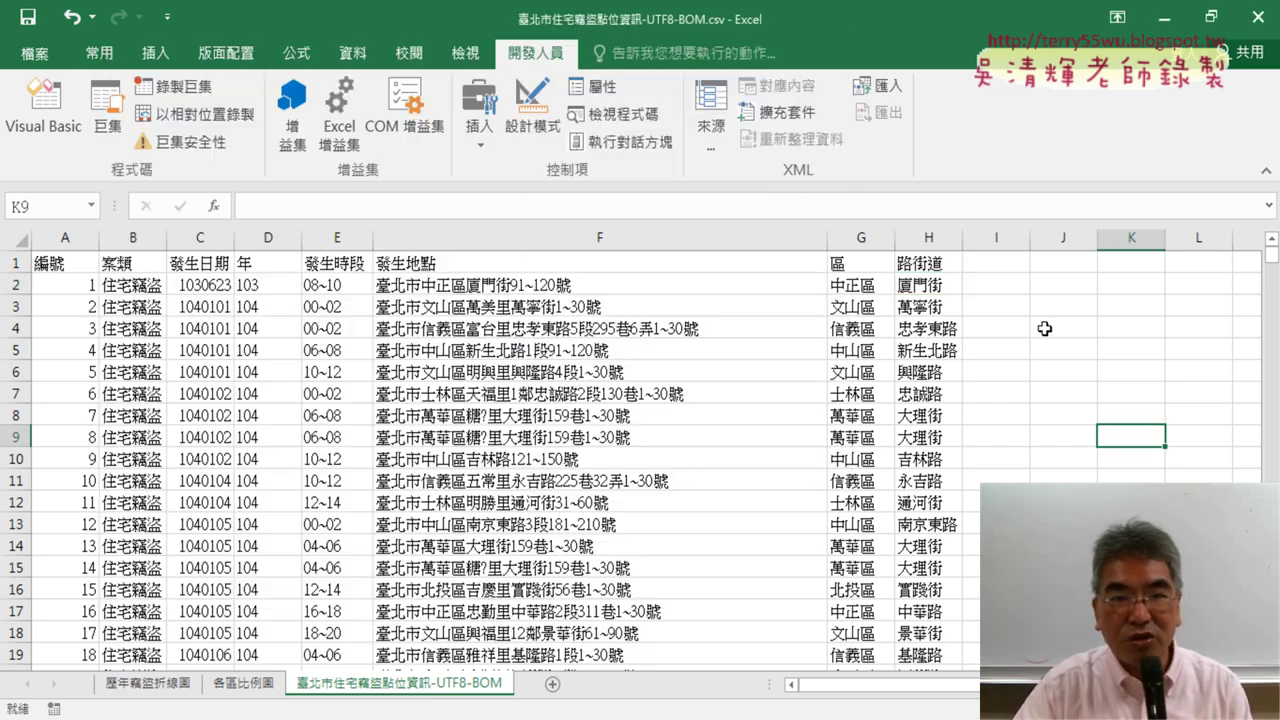
pyautogui.click(478, 148)
pyautogui.click(470, 183)
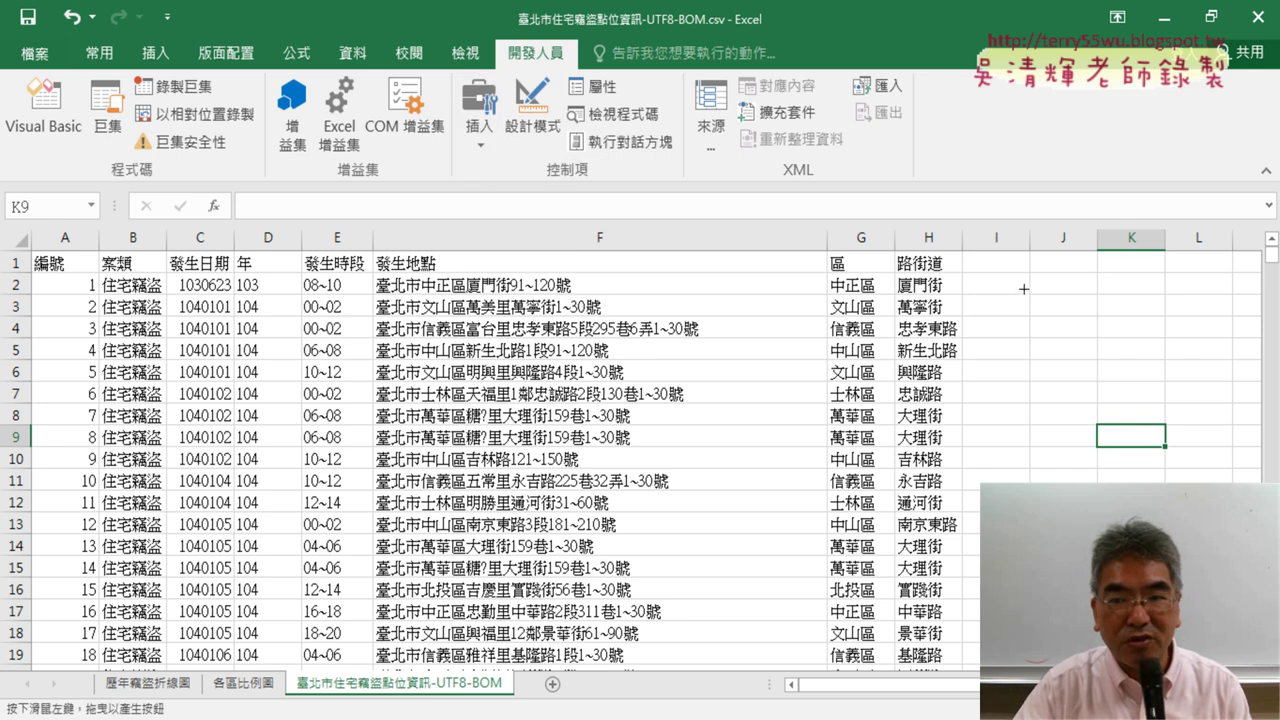
pyautogui.moveTo(1014, 272); pyautogui.dragTo(1152, 318)
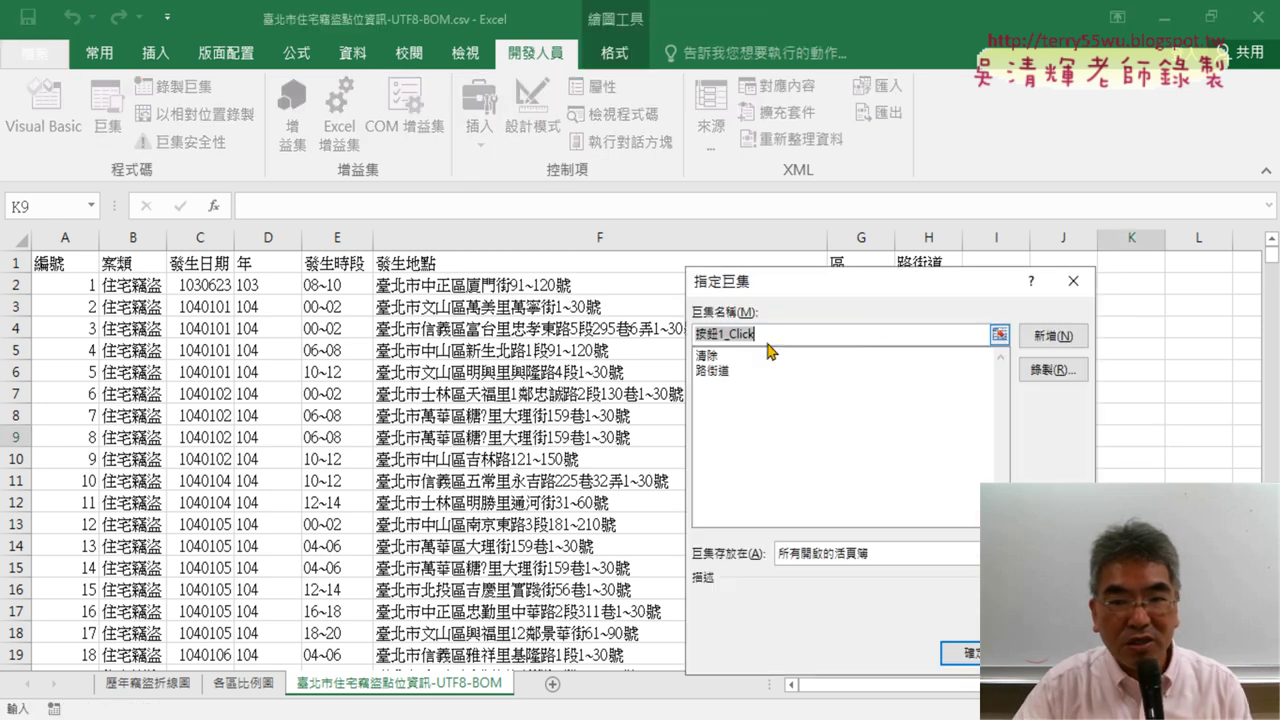
pyautogui.click(712, 370)
pyautogui.doubleClick(751, 333)
pyautogui.rightClick(710, 333)
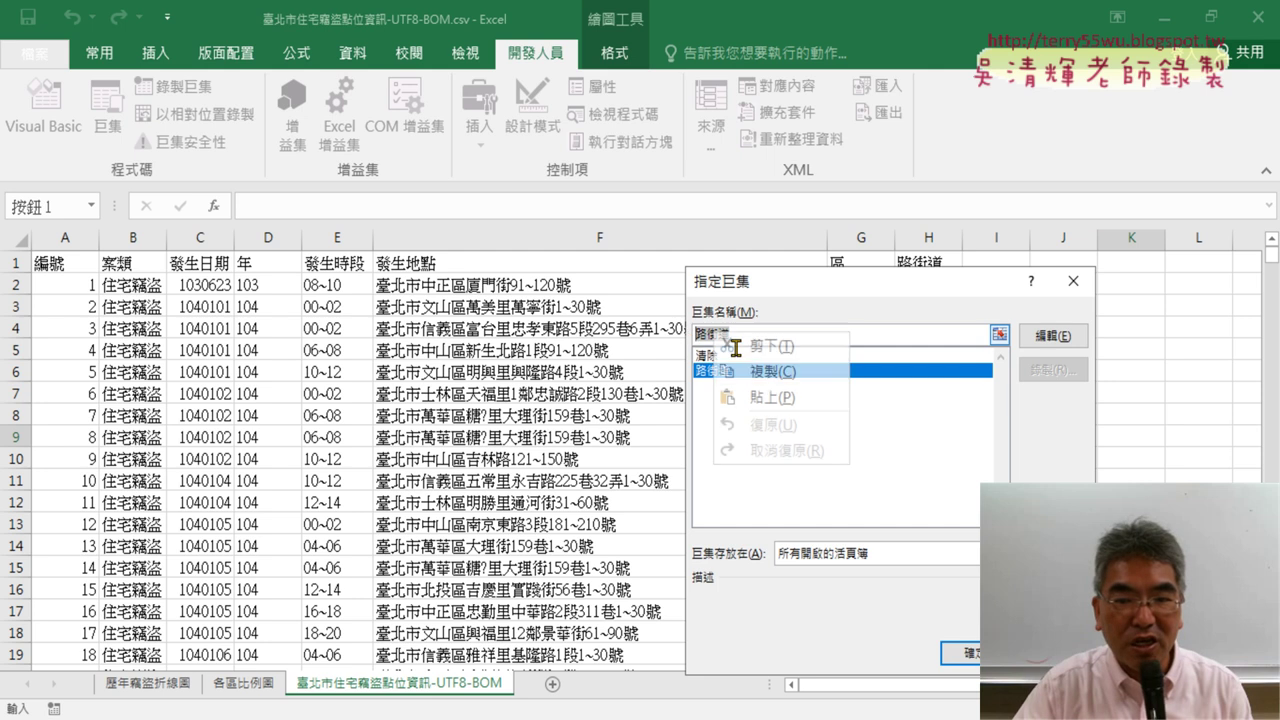
pyautogui.click(791, 397)
pyautogui.click(960, 653)
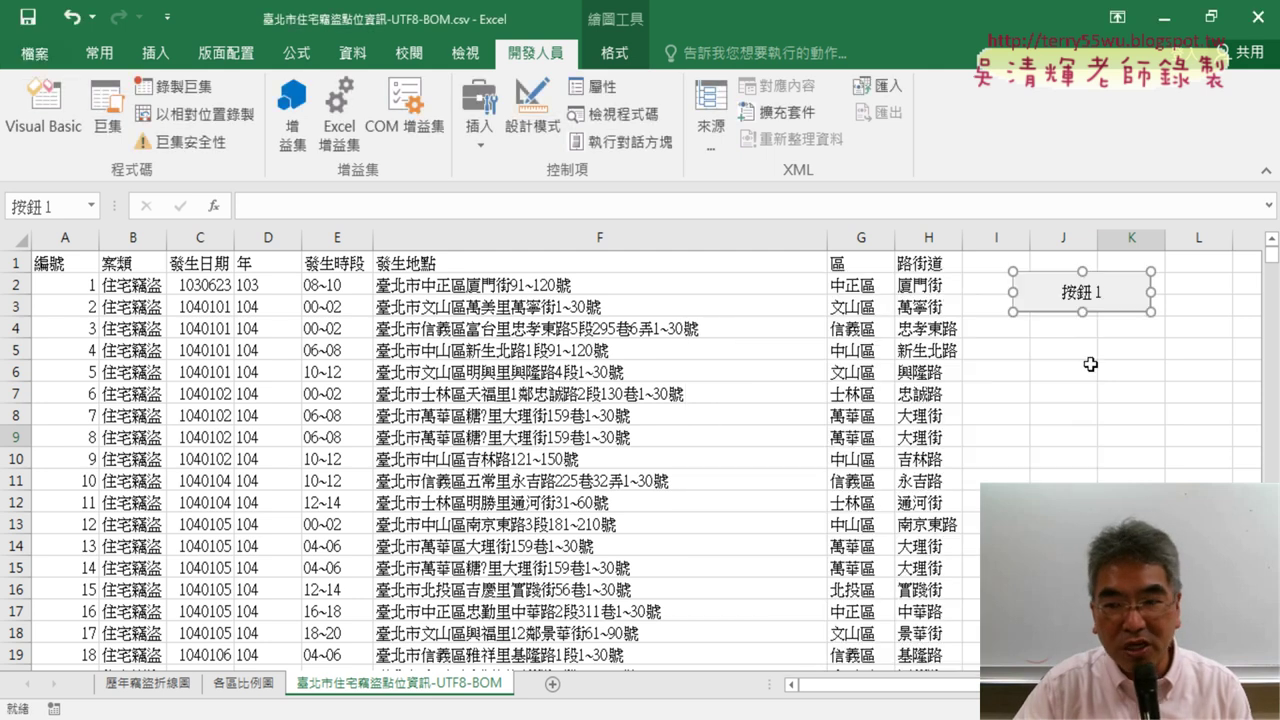
# Change the new button's caption to 路街道
pyautogui.click(1058, 296)
pyautogui.press('BackSpace')
pyautogui.press('BackSpace')
pyautogui.press('BackSpace')
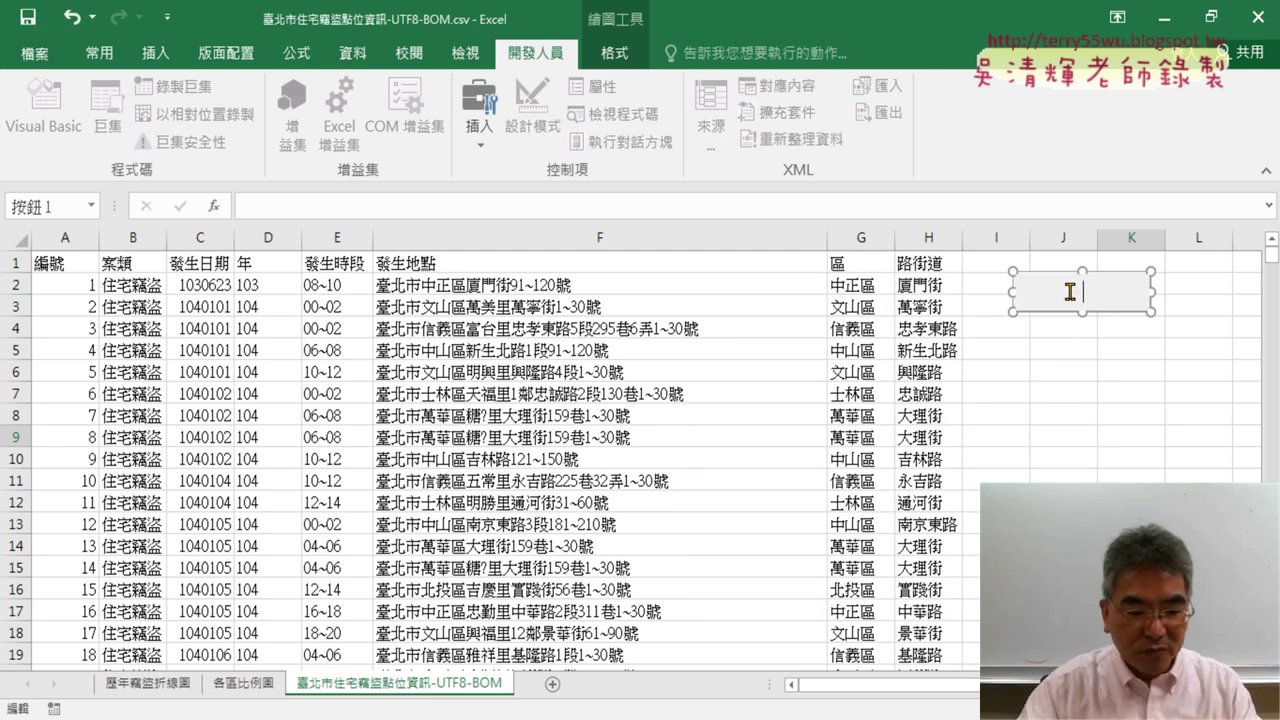
pyautogui.write('路街道')
pyautogui.click(1063, 393)
pyautogui.rightClick(1078, 291)
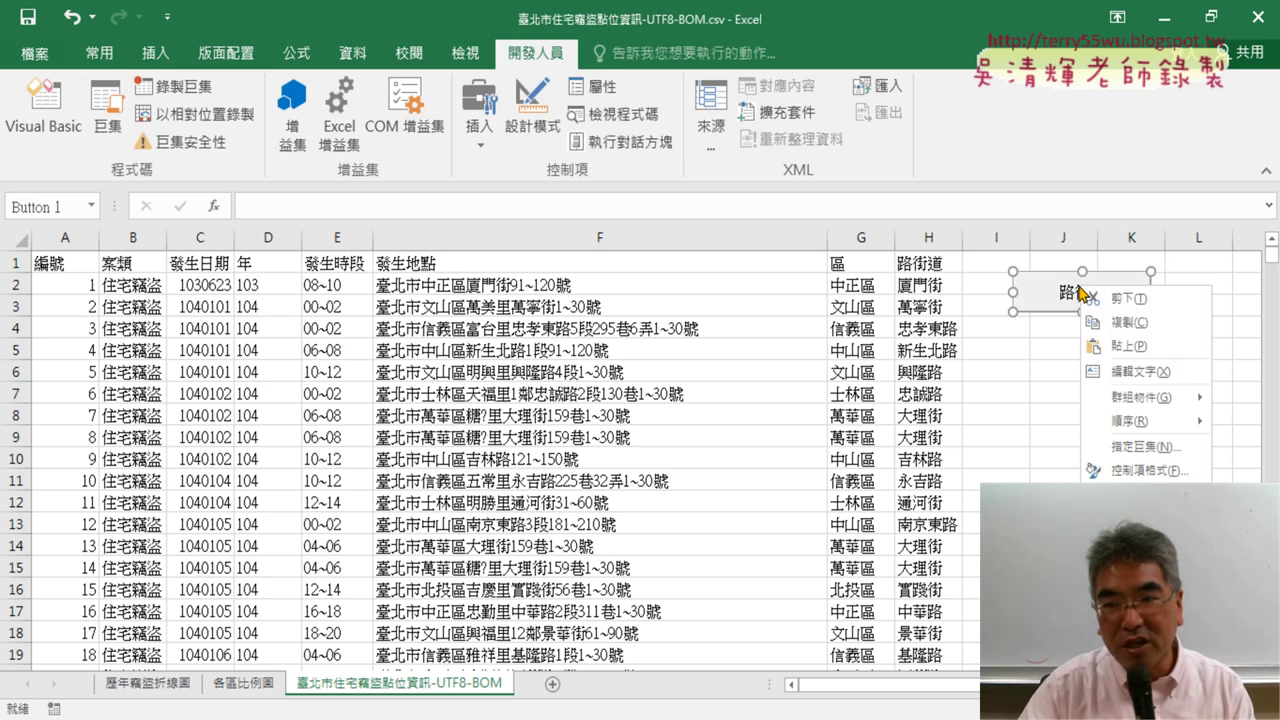
pyautogui.press('Escape')
pyautogui.click(1011, 329)
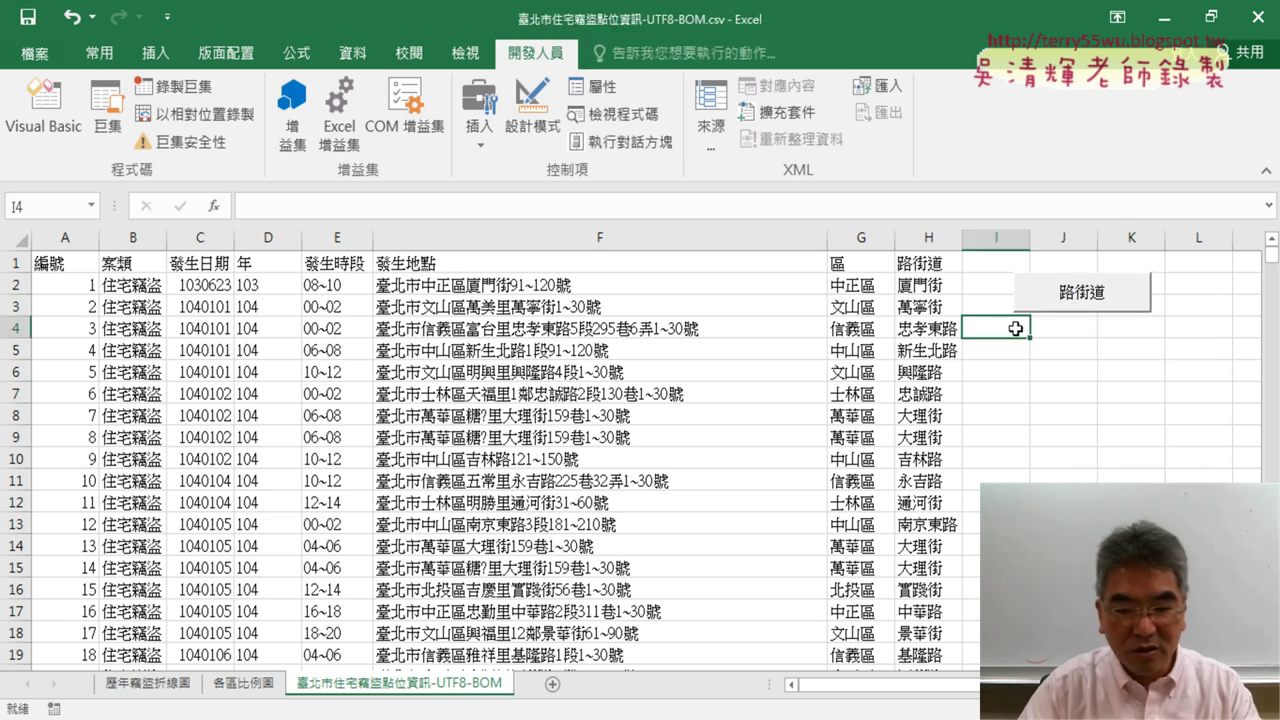
# Paste a duplicate button, assign it the 清除 macro and caption it 清除
pyautogui.hotkey('ctrl', 'v')
pyautogui.rightClick(1106, 334)
pyautogui.press('Escape')
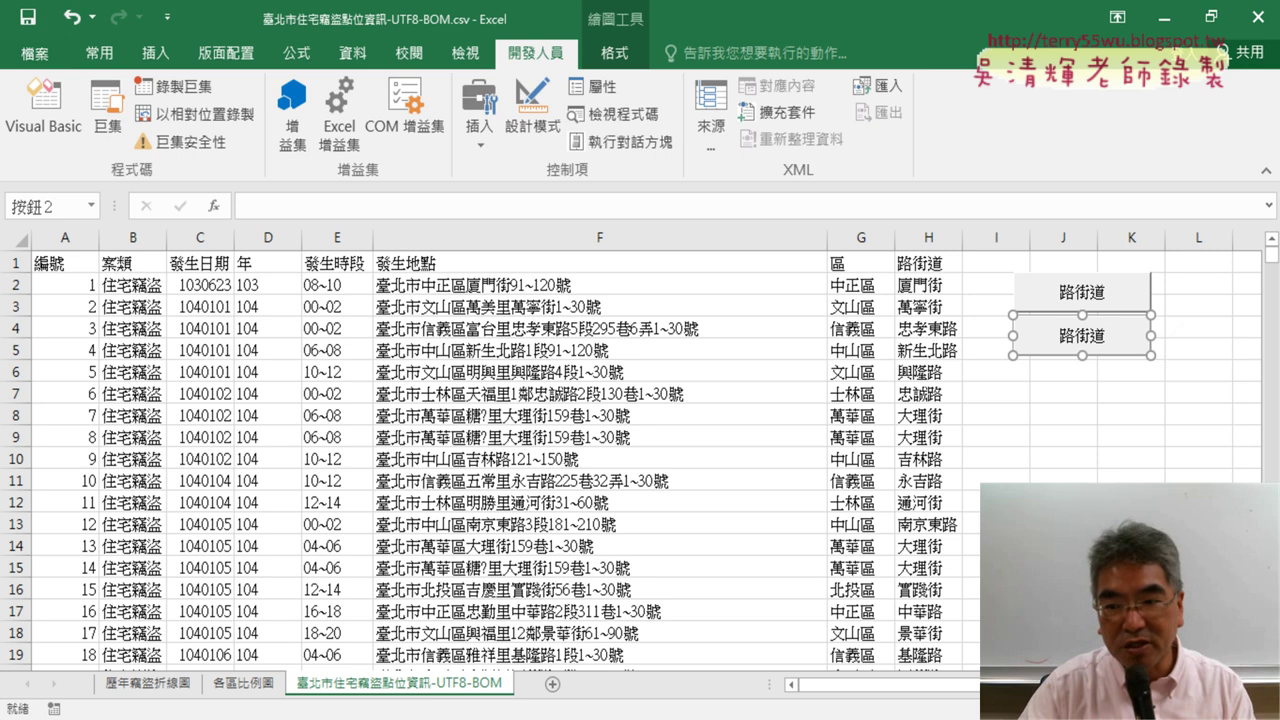
pyautogui.click(890, 360)
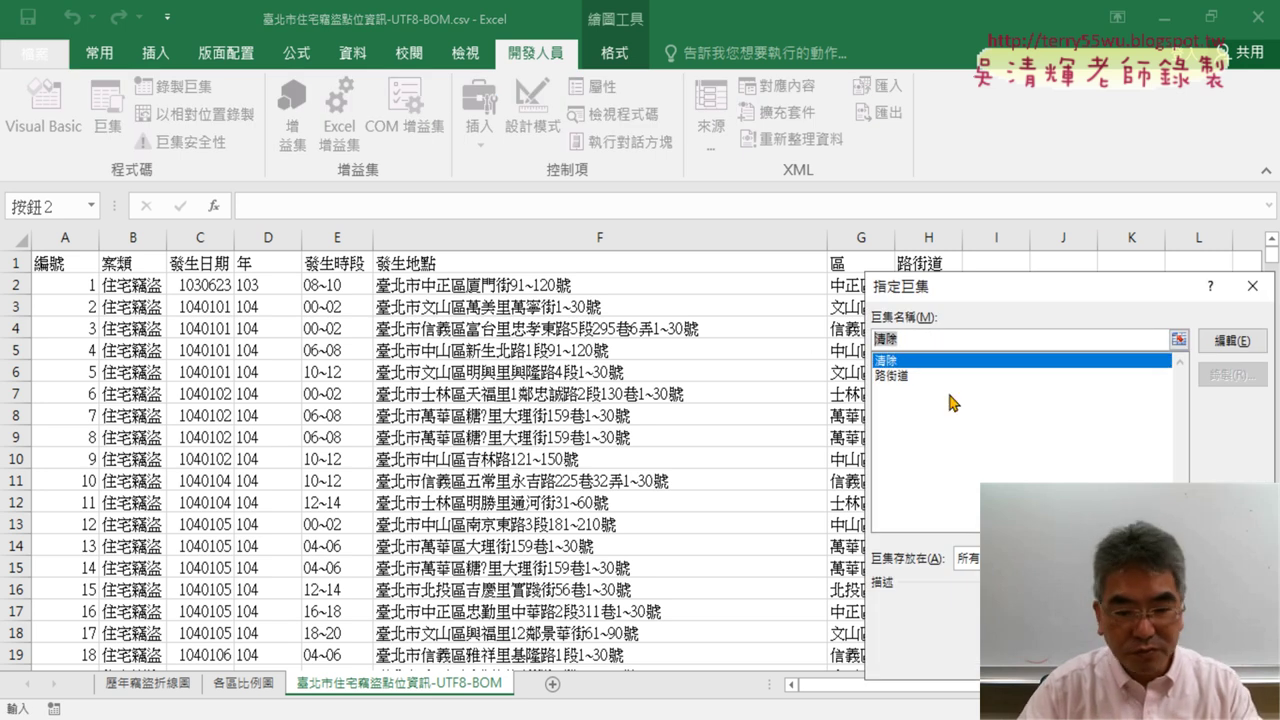
pyautogui.press('Return')
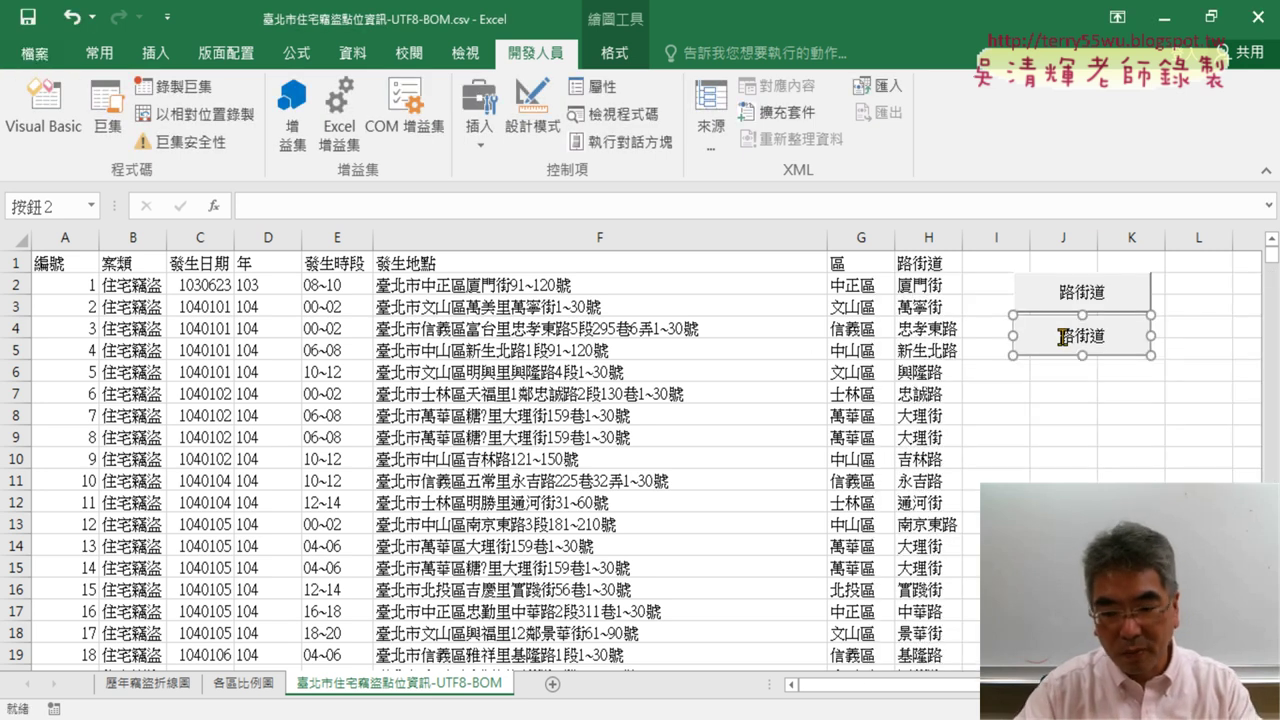
pyautogui.click(1064, 337)
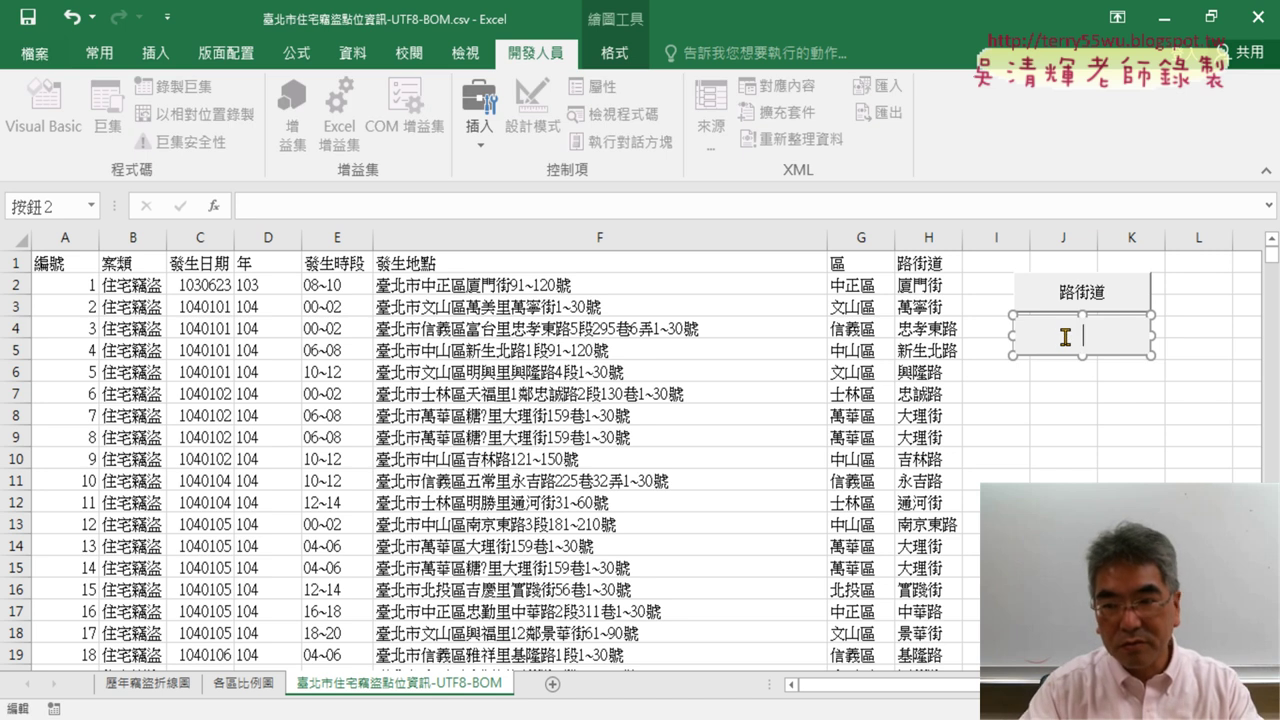
pyautogui.write('清除')
pyautogui.click(1115, 435)
pyautogui.click(1100, 348)
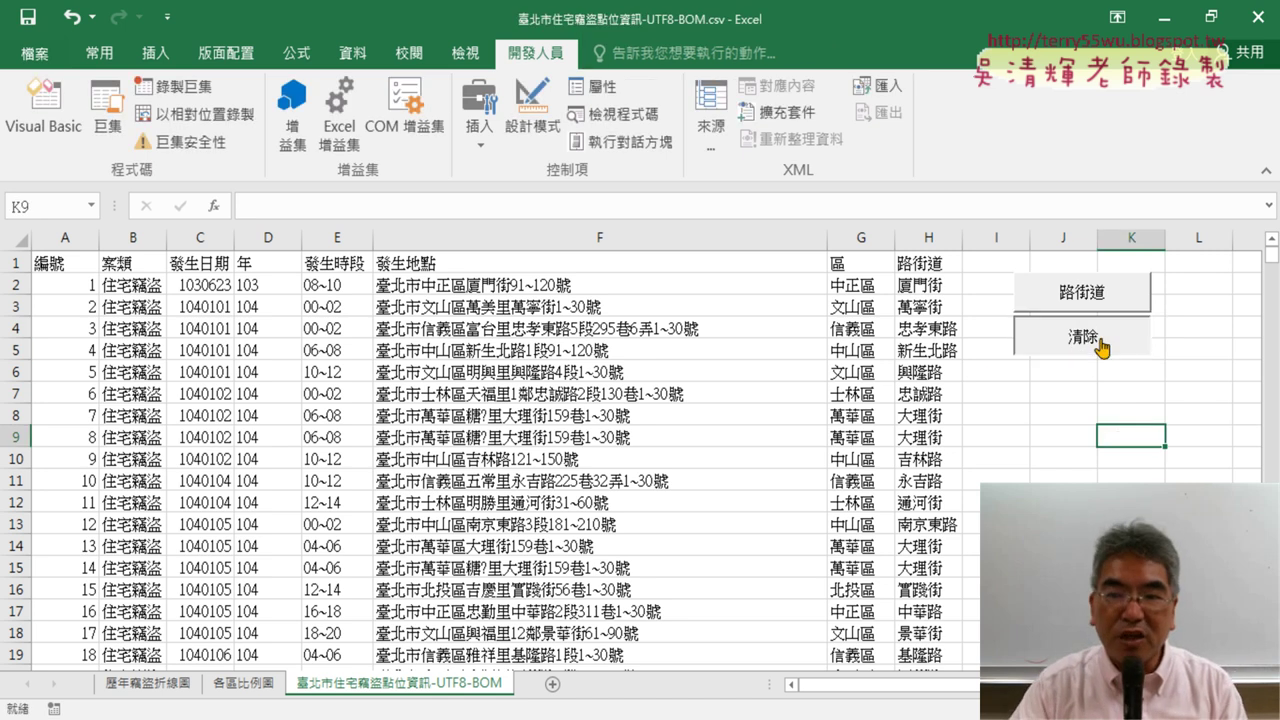
# Test both buttons by filling and clearing column H, then open Insert Function for H2
pyautogui.click(1092, 299)
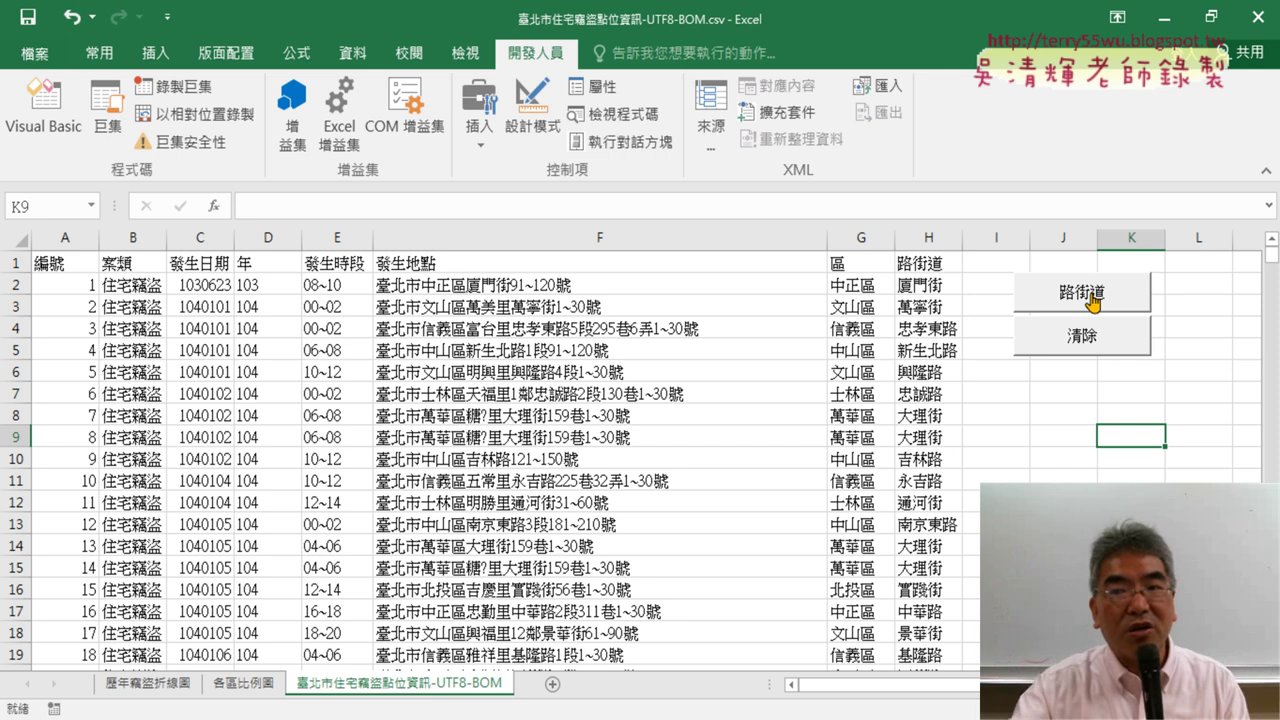
pyautogui.click(1115, 337)
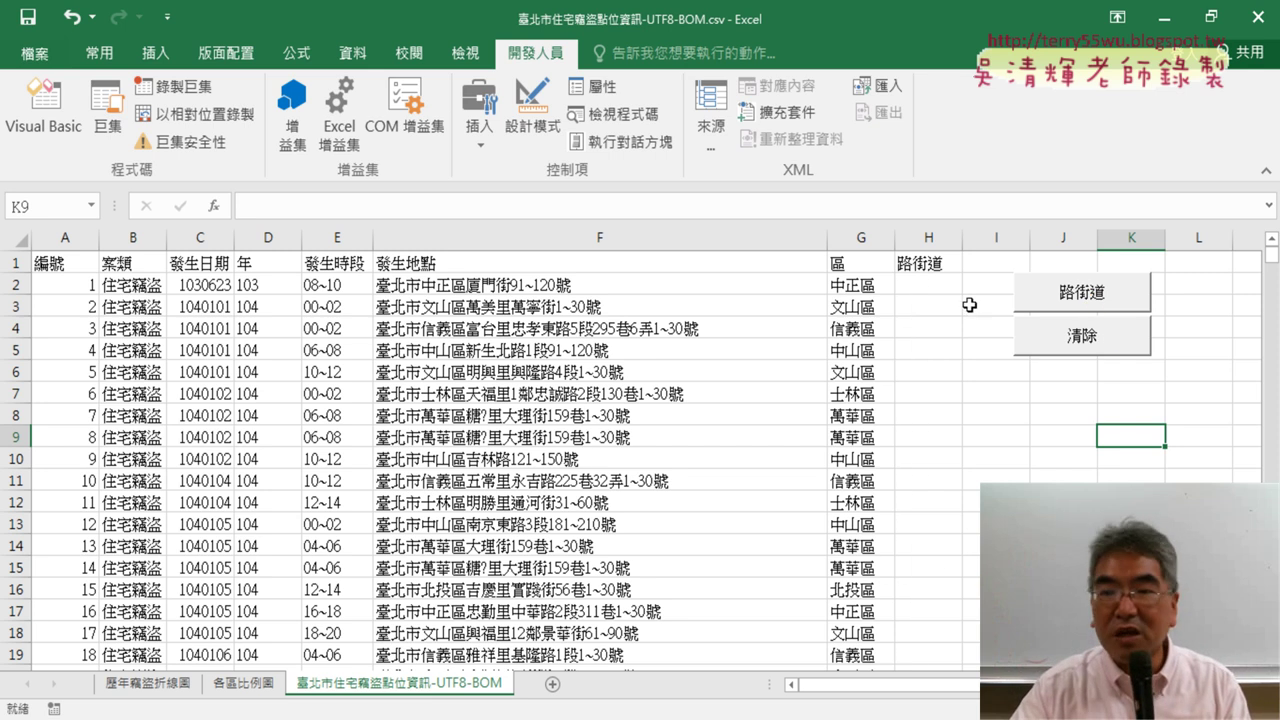
pyautogui.click(1123, 300)
pyautogui.click(1110, 338)
pyautogui.click(1108, 294)
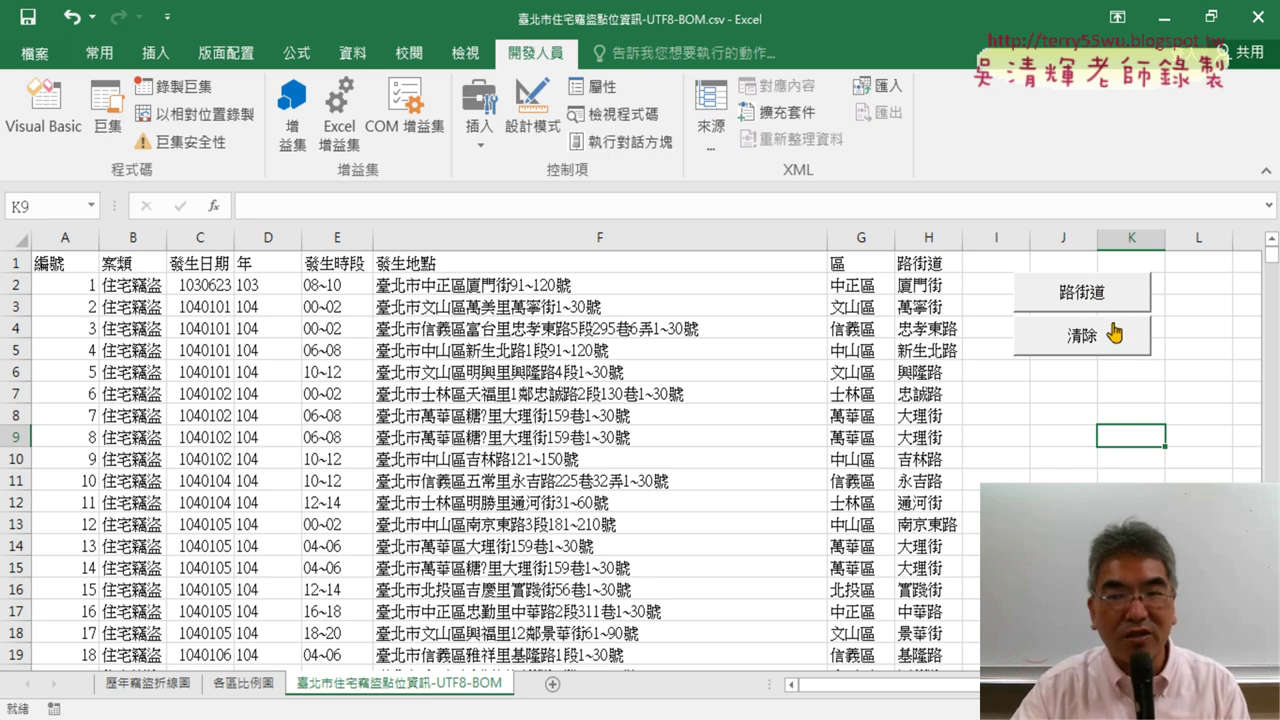
pyautogui.click(1110, 345)
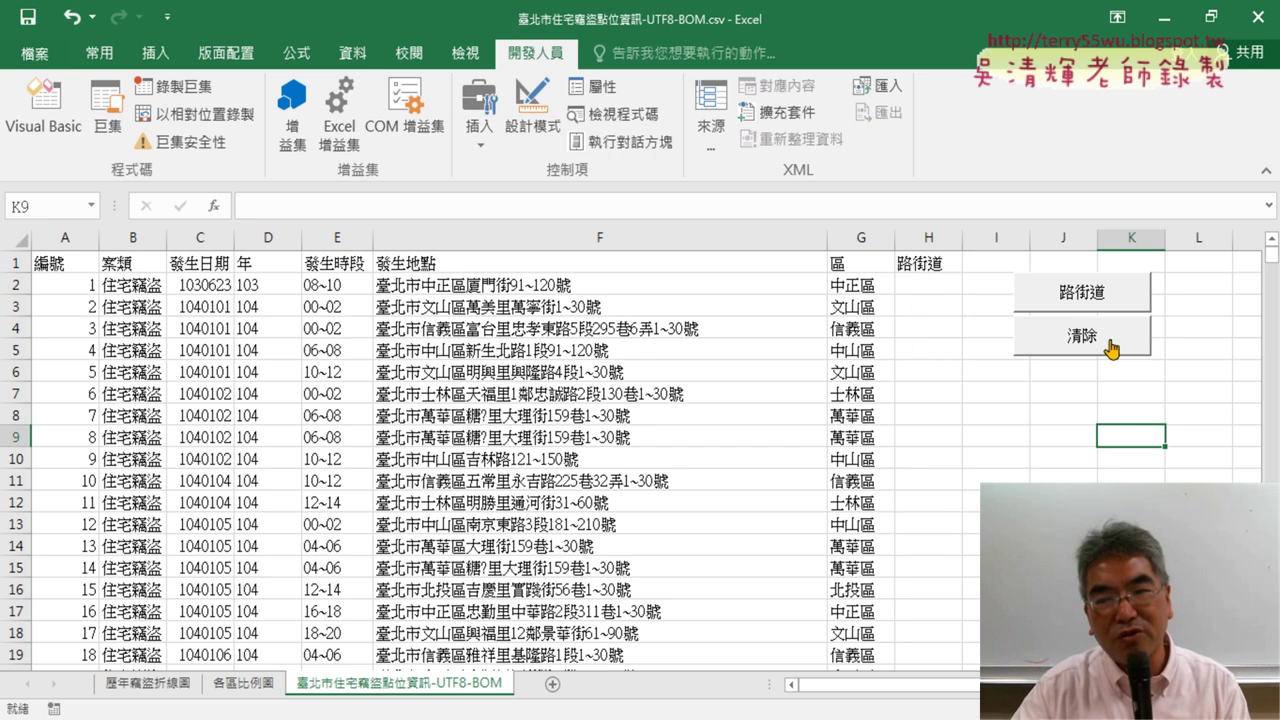
pyautogui.click(1100, 292)
pyautogui.click(1100, 340)
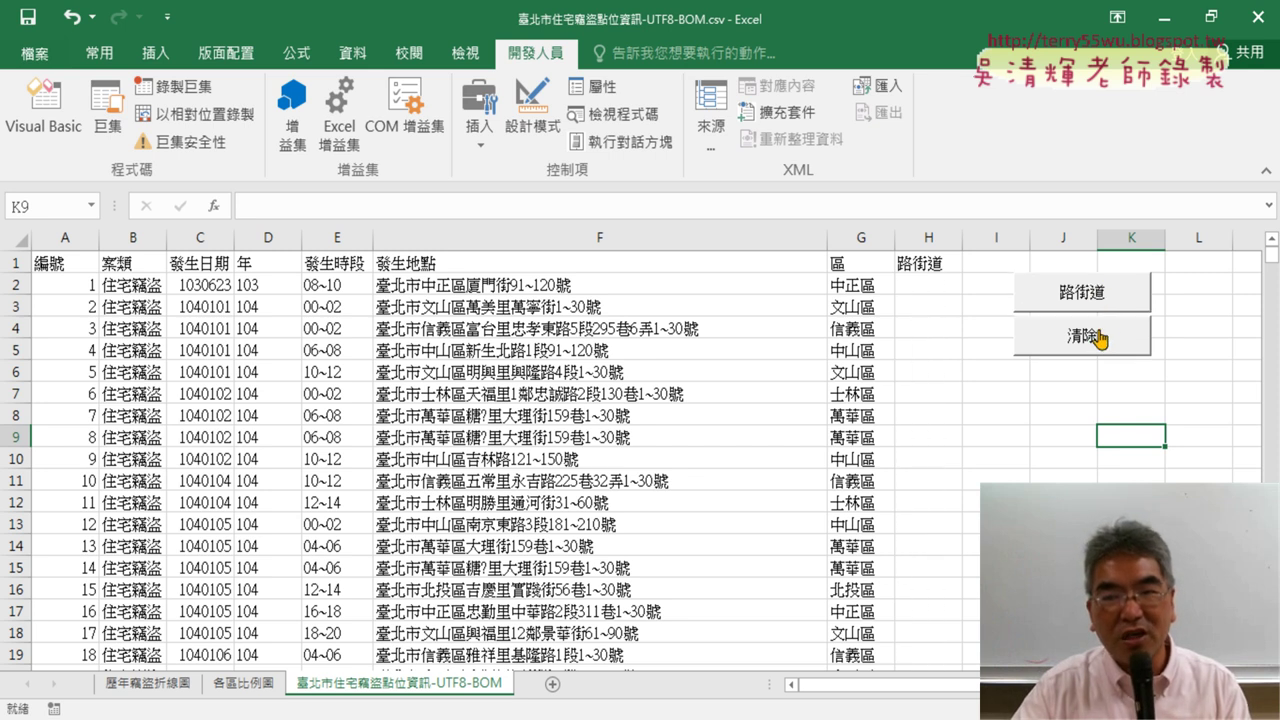
pyautogui.click(929, 284)
pyautogui.click(213, 205)
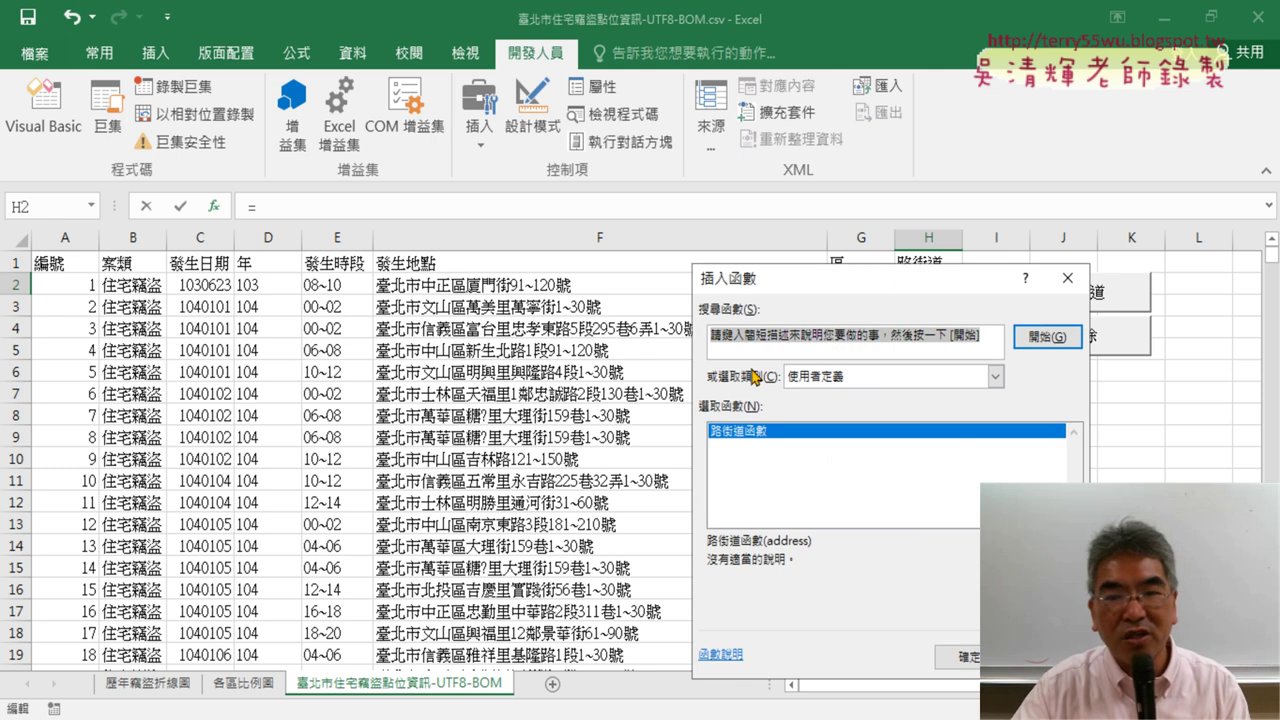
# Enter =路街道函數(F2) in H2 and fill it down column H
pyautogui.click(740, 434)
pyautogui.doubleClick(740, 434)
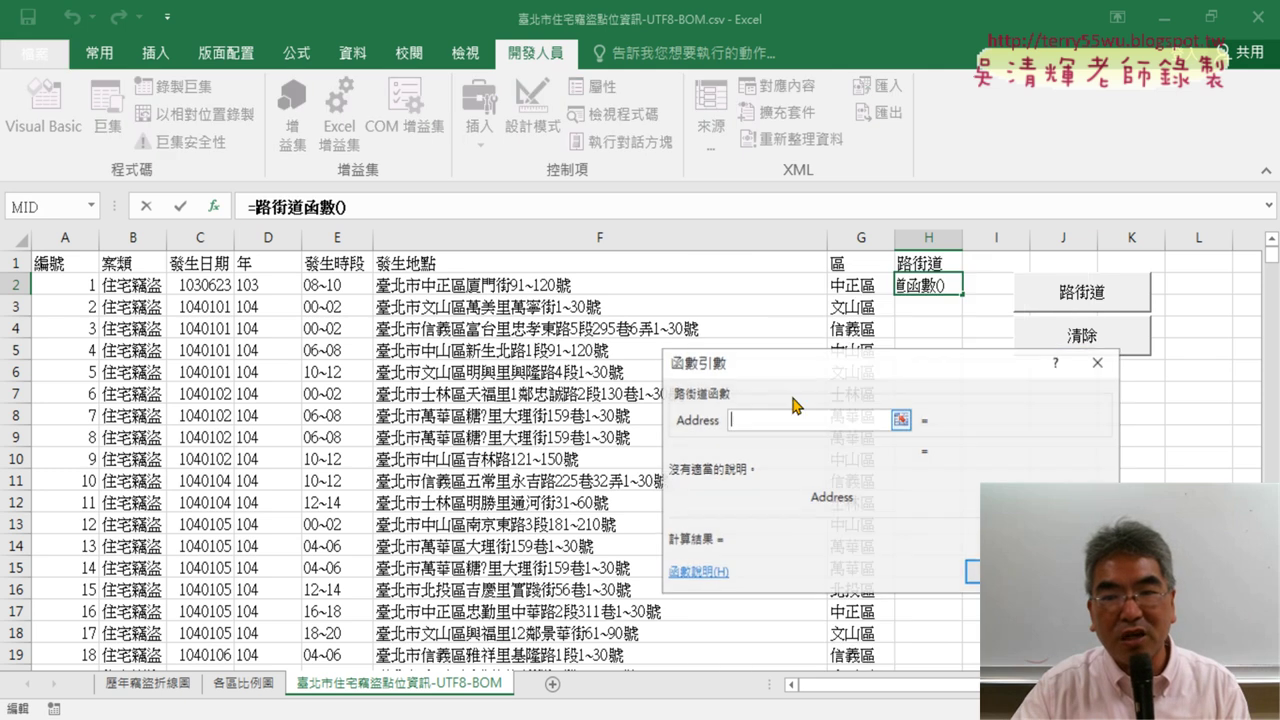
pyautogui.click(618, 289)
pyautogui.click(970, 572)
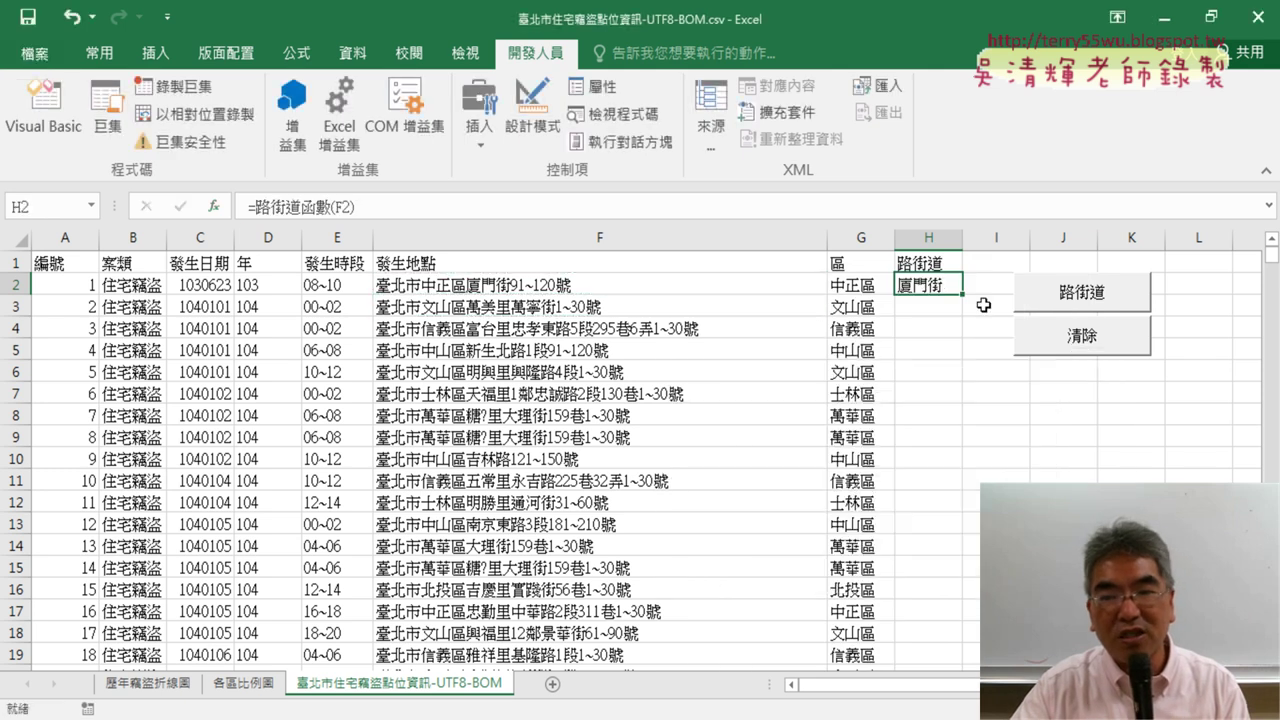
pyautogui.doubleClick(962, 295)
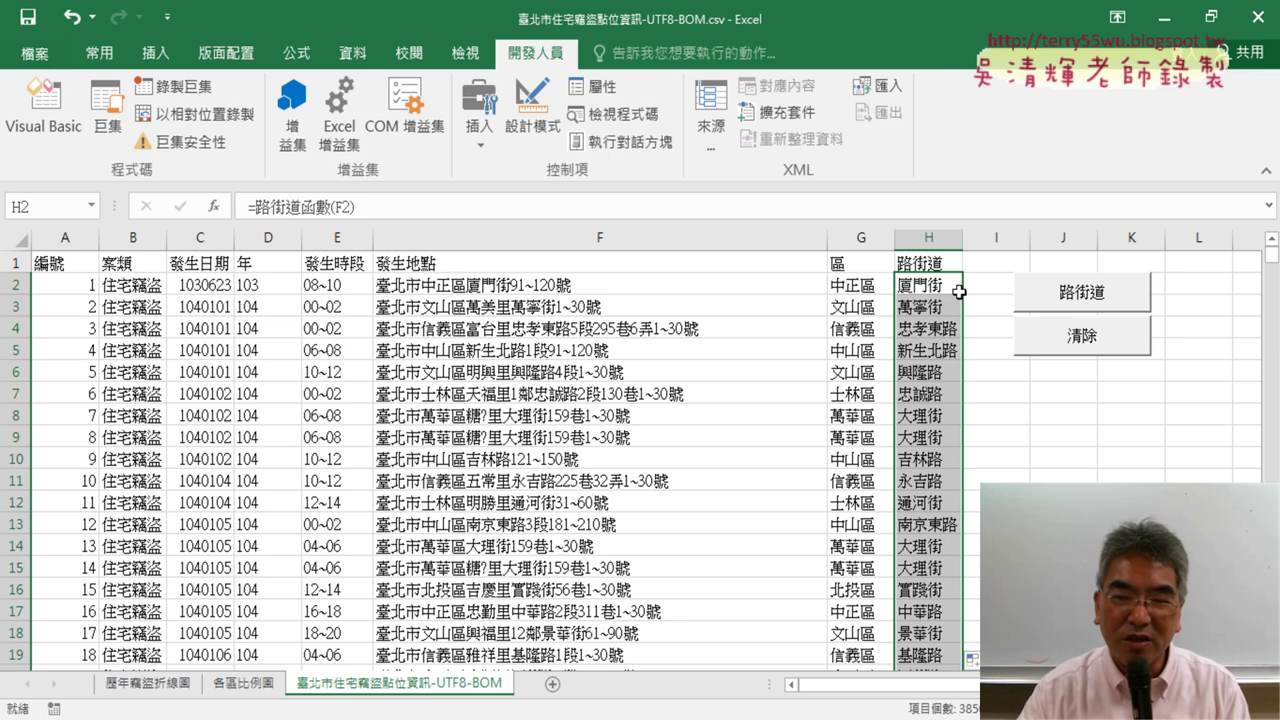
# Retest 清除 and 路街道, ending with street names filled in column H
pyautogui.click(1080, 338)
pyautogui.click(1090, 294)
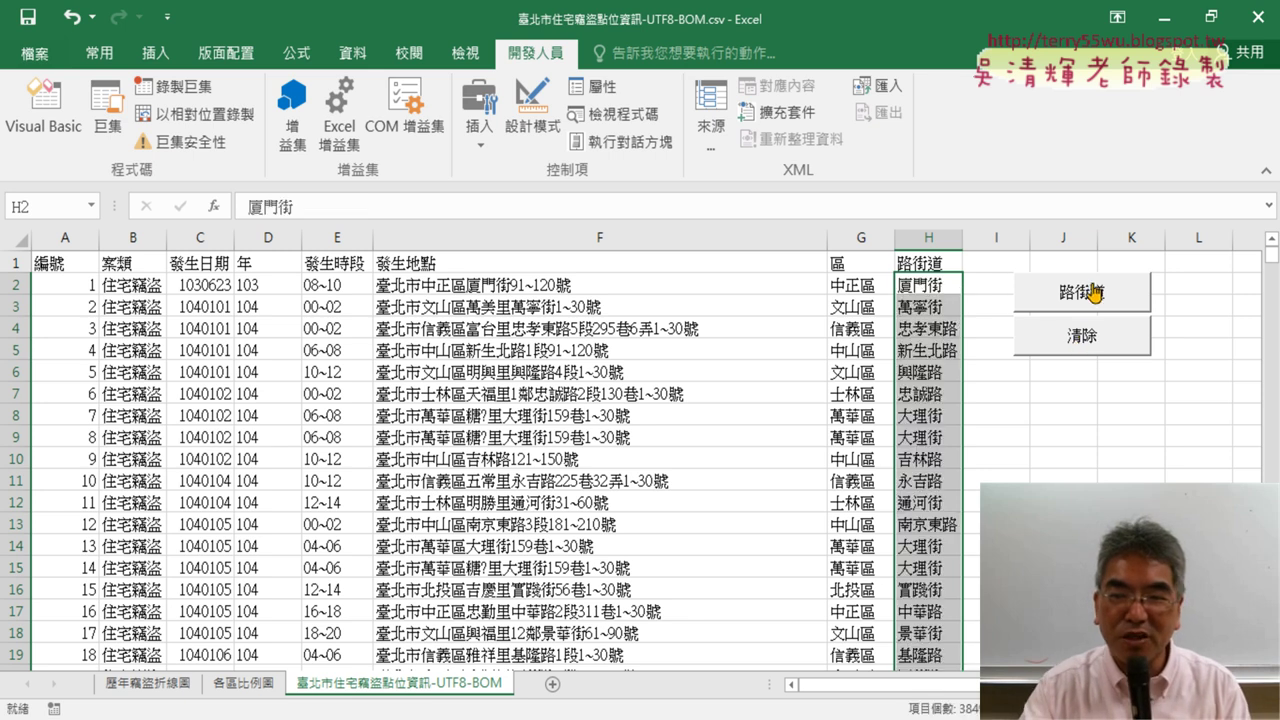
pyautogui.click(1097, 344)
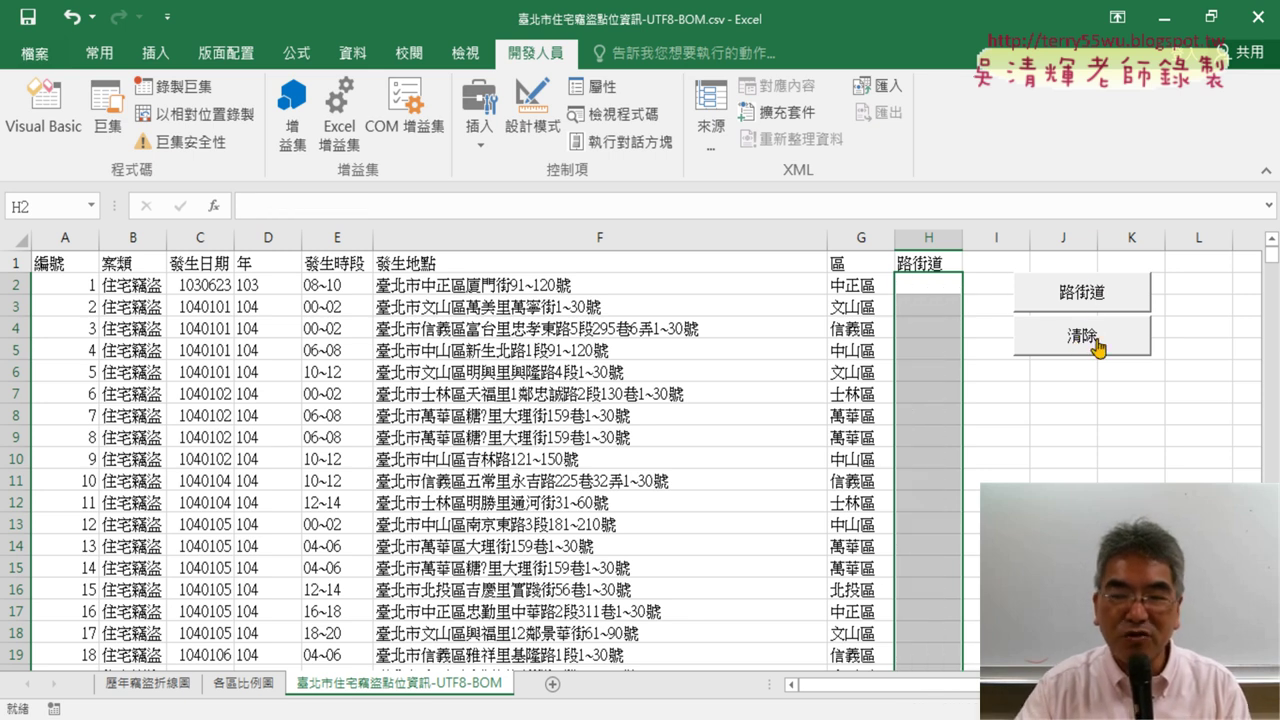
pyautogui.click(1093, 293)
pyautogui.click(1097, 342)
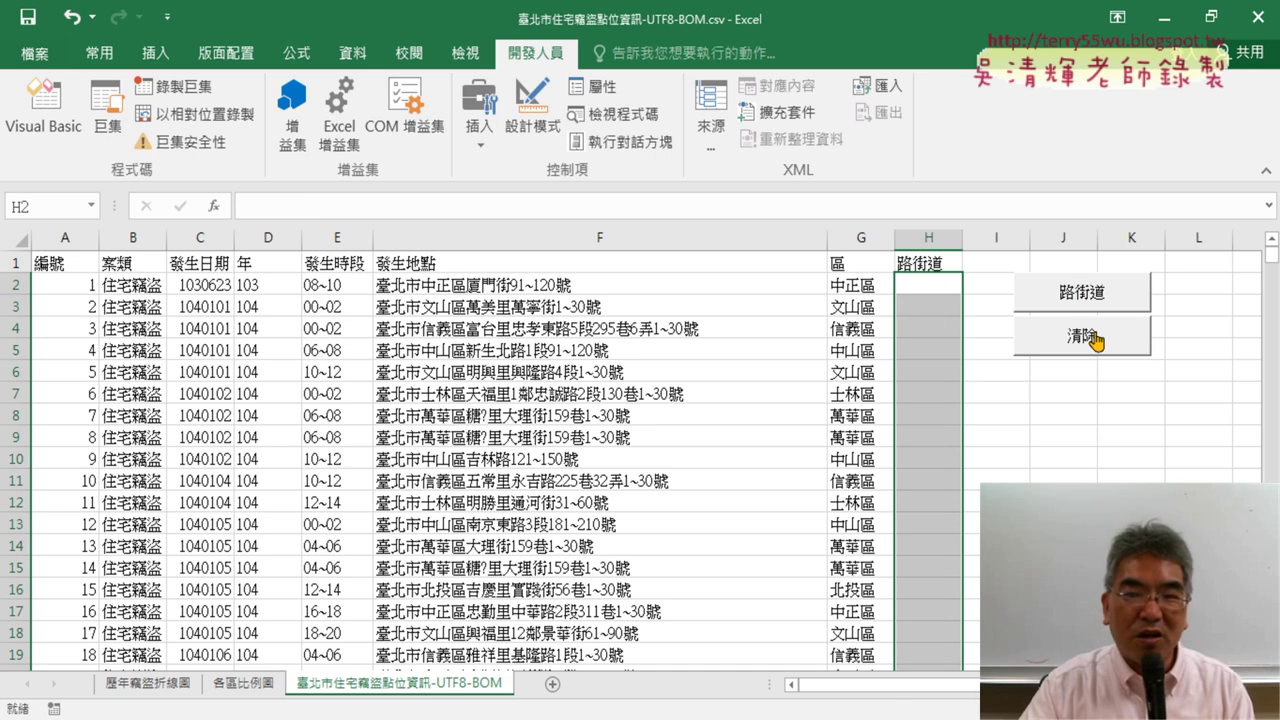
pyautogui.click(1100, 293)
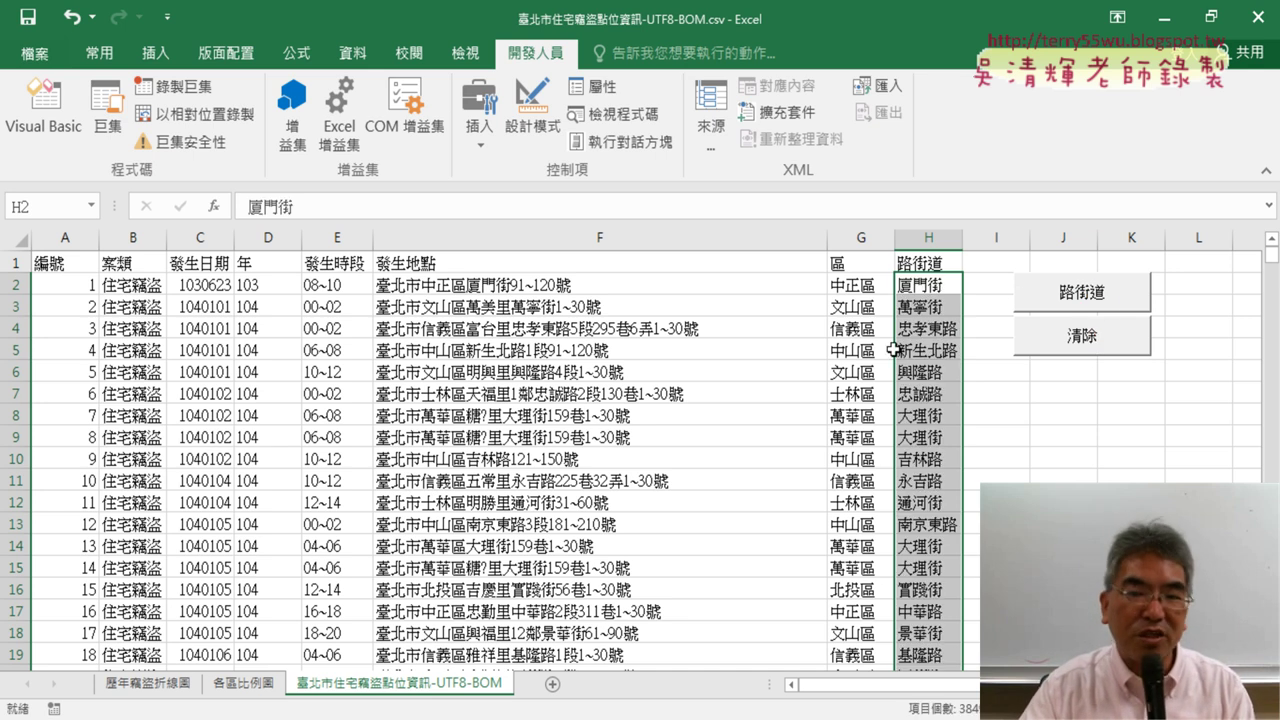
pyautogui.click(444, 345)
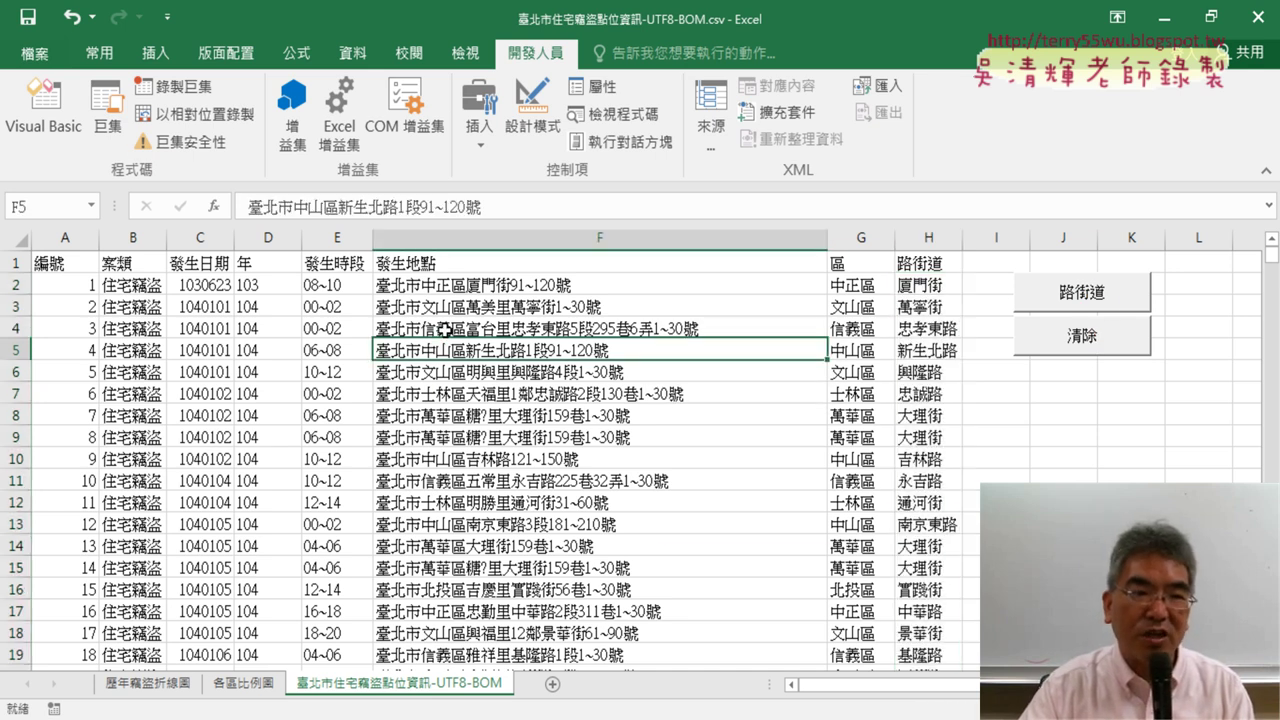
# Insert a PivotTable from range $A$1:$H$3851 on a new worksheet
pyautogui.click(155, 52)
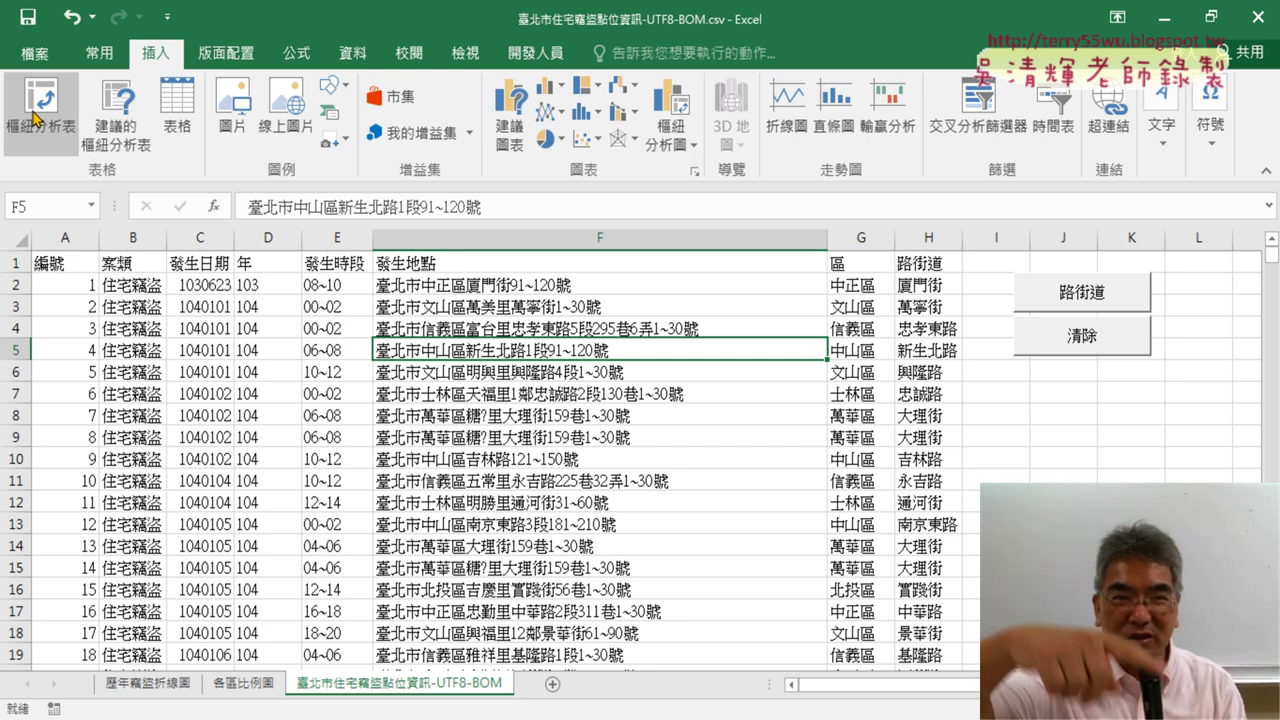
pyautogui.click(35, 118)
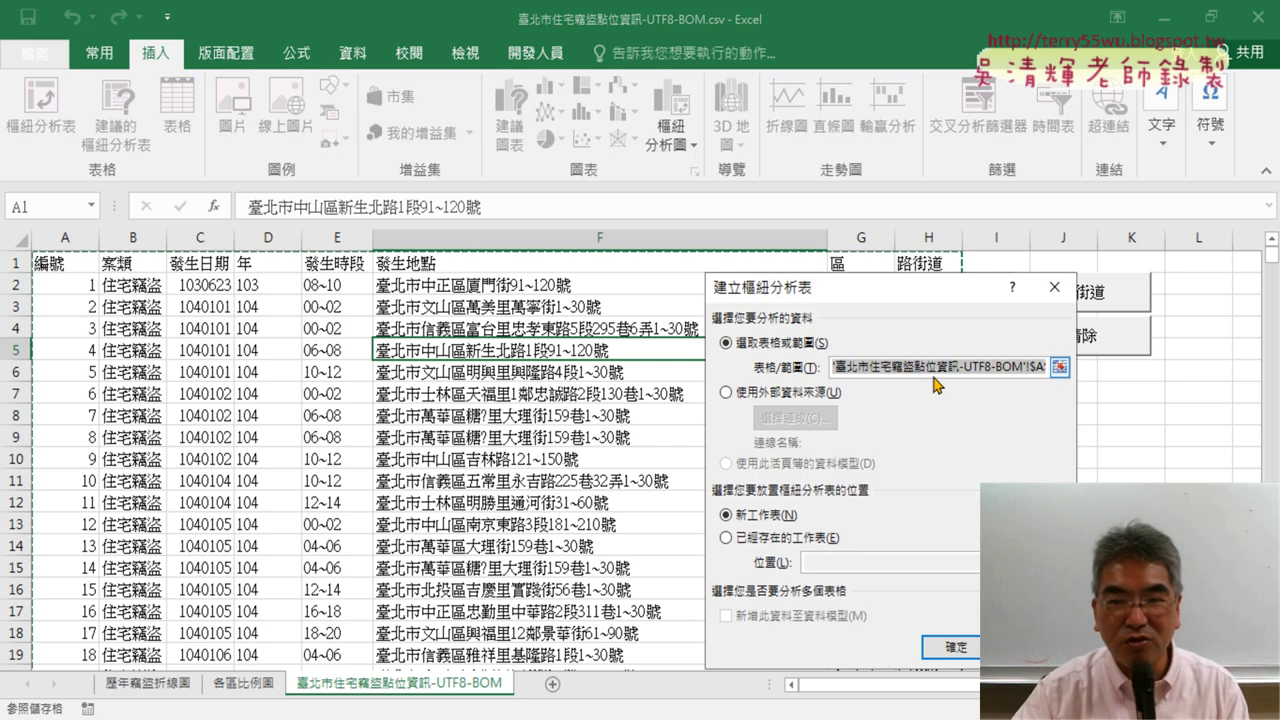
pyautogui.click(937, 364)
pyautogui.moveTo(937, 364); pyautogui.dragTo(1010, 374)
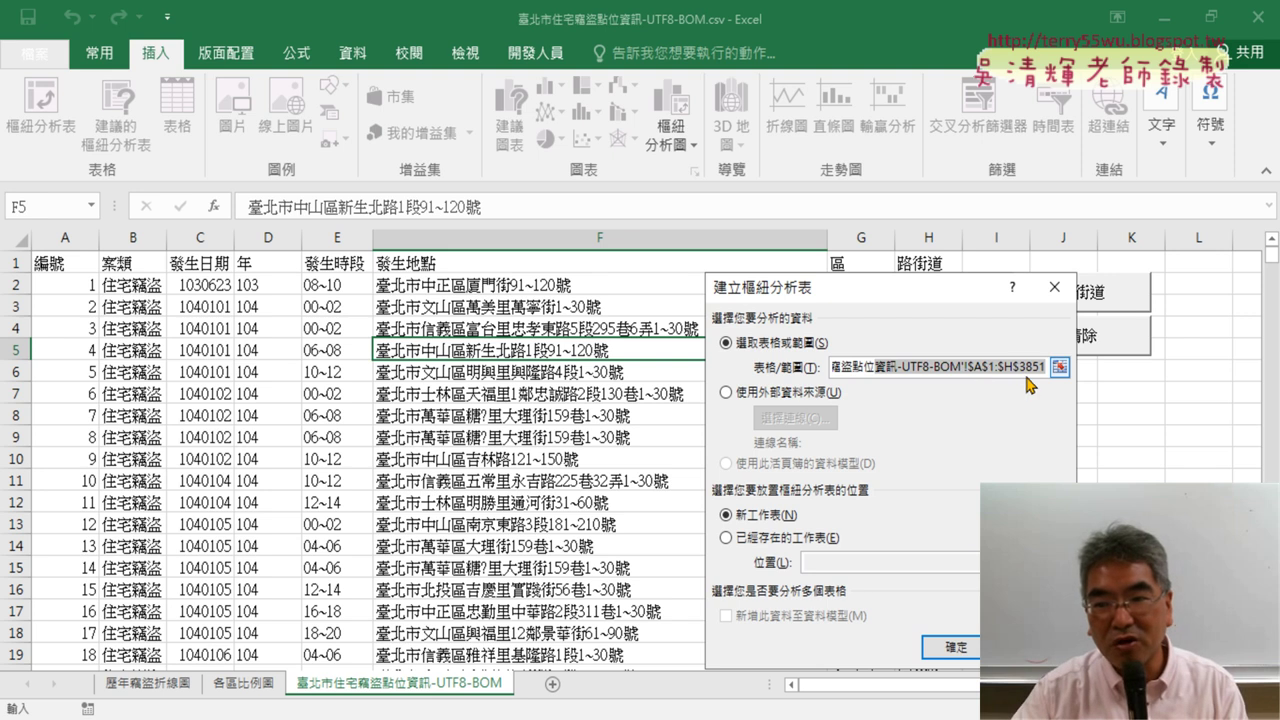
pyautogui.moveTo(940, 286); pyautogui.dragTo(577, 282)
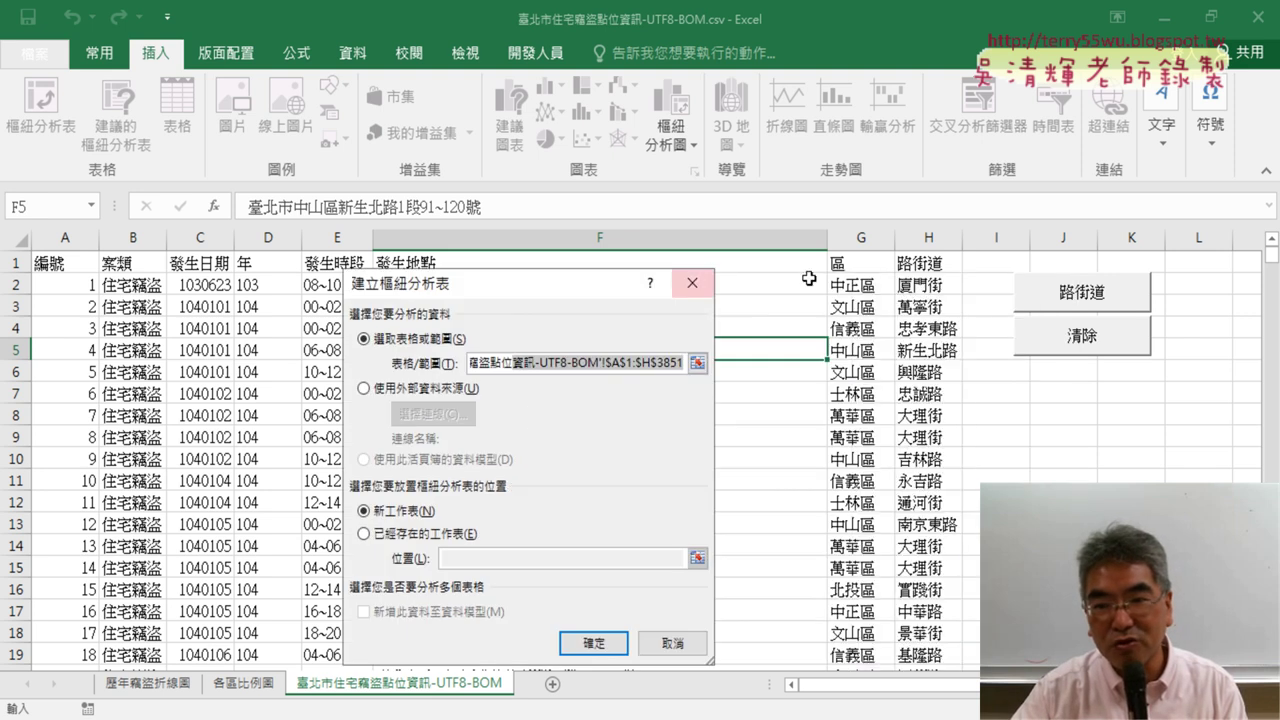
pyautogui.click(643, 358)
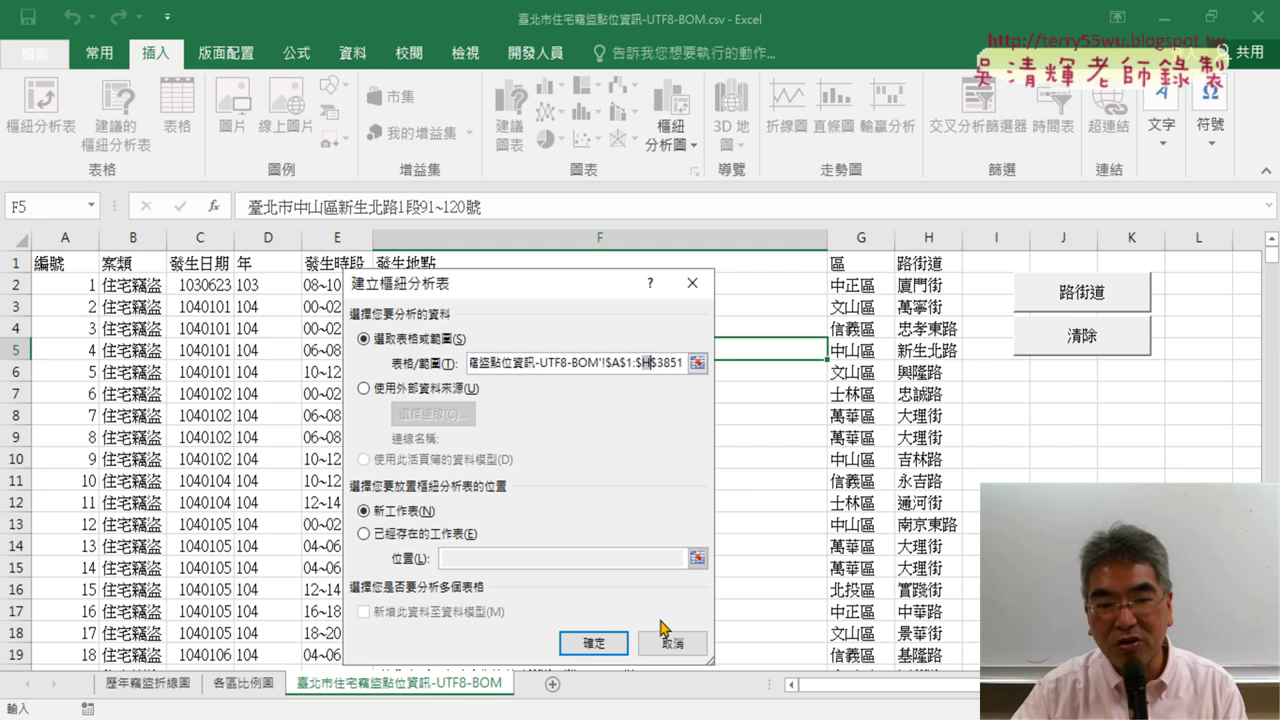
pyautogui.click(595, 643)
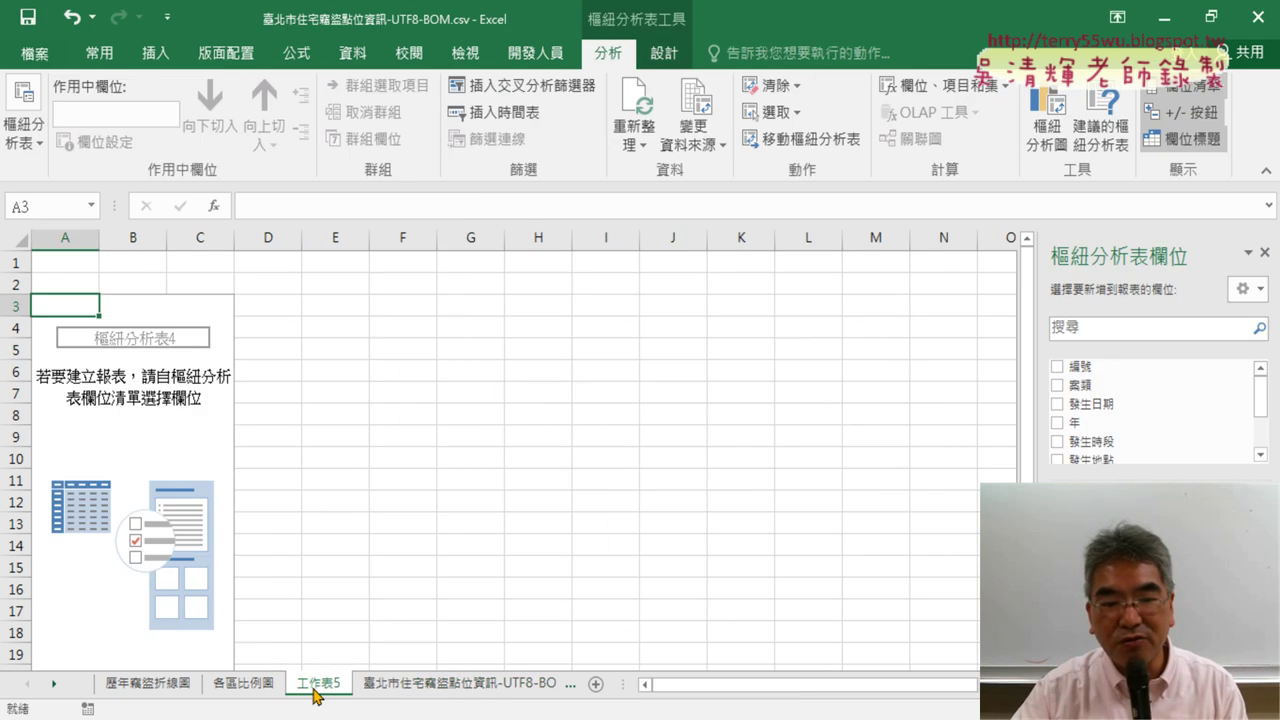
# Put 路街道 in the pivot rows and add it to Values as a count
pyautogui.moveTo(1260, 398); pyautogui.dragTo(1259, 435)
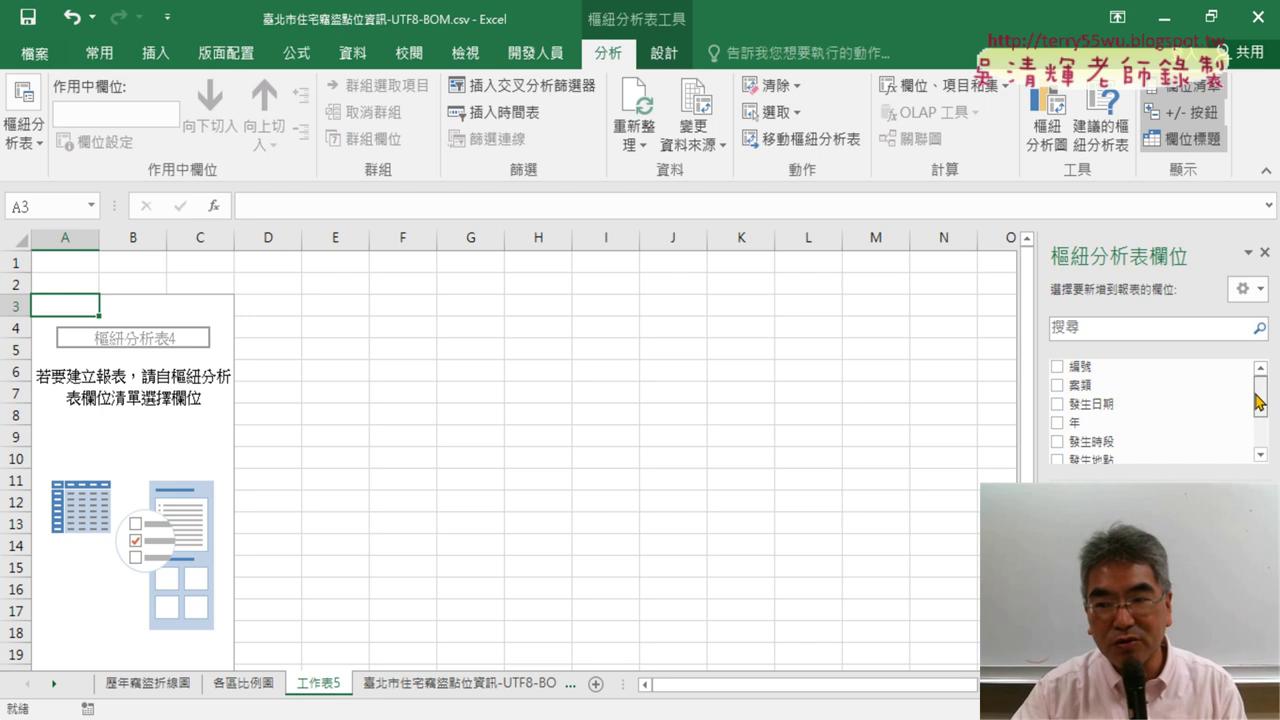
pyautogui.click(1103, 428)
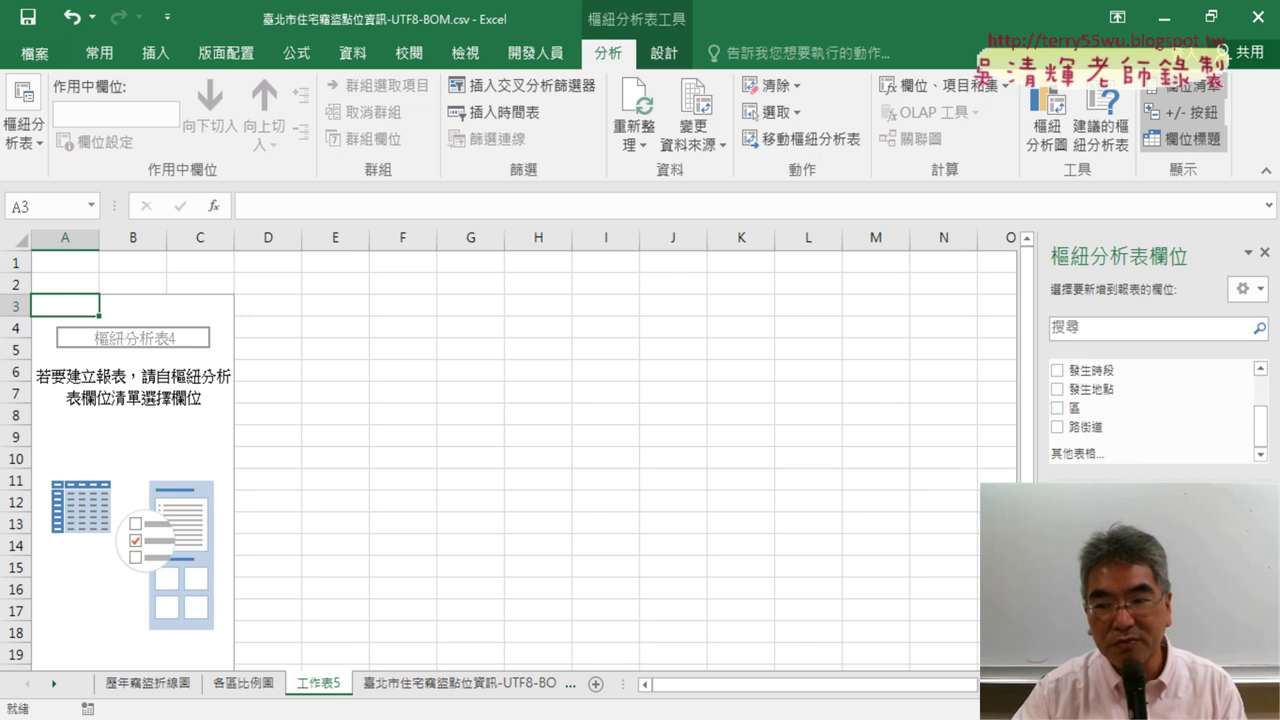
pyautogui.moveTo(1090, 427); pyautogui.dragTo(1200, 600)
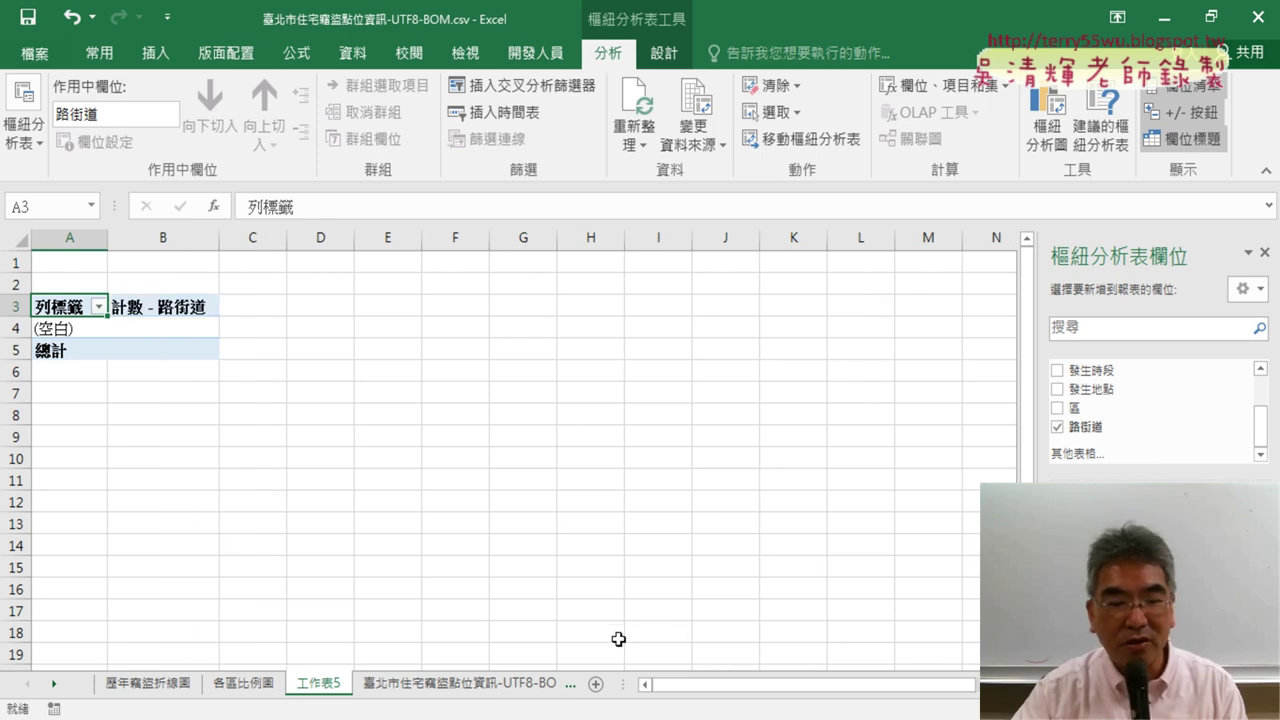
# Check the source sheet, return to 工作表5 and refresh the pivot table
pyautogui.click(438, 688)
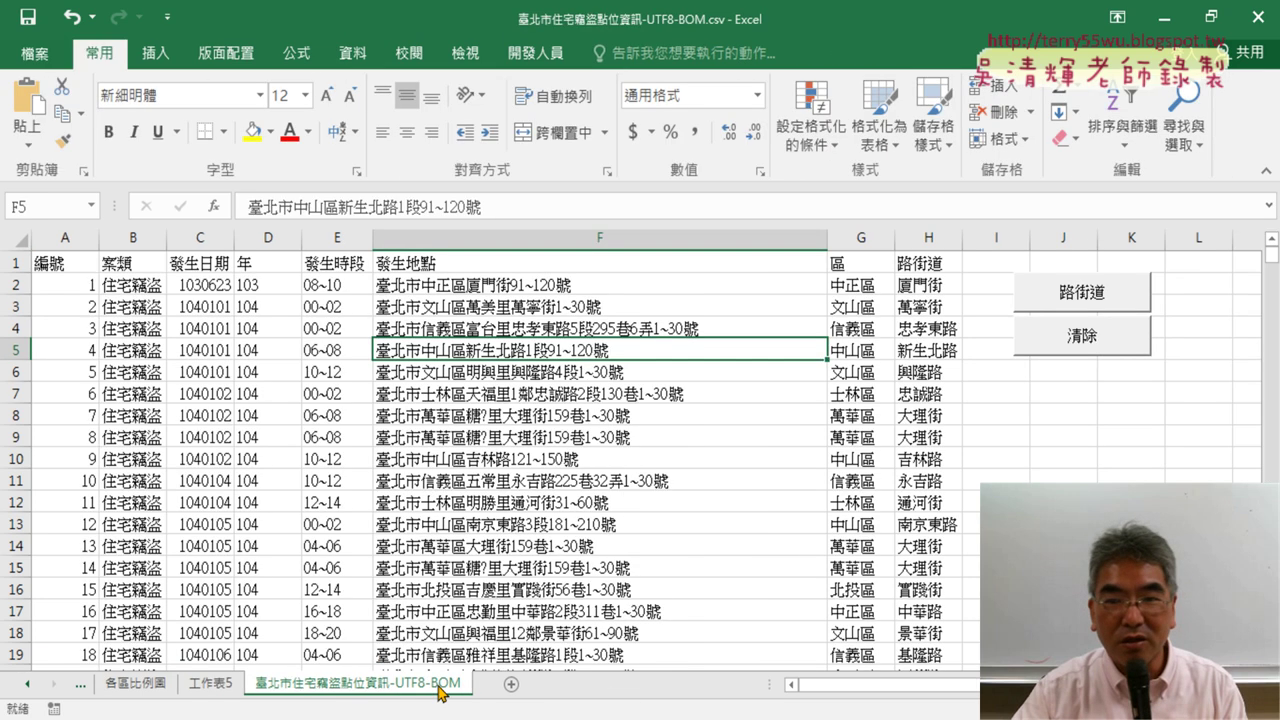
pyautogui.click(210, 685)
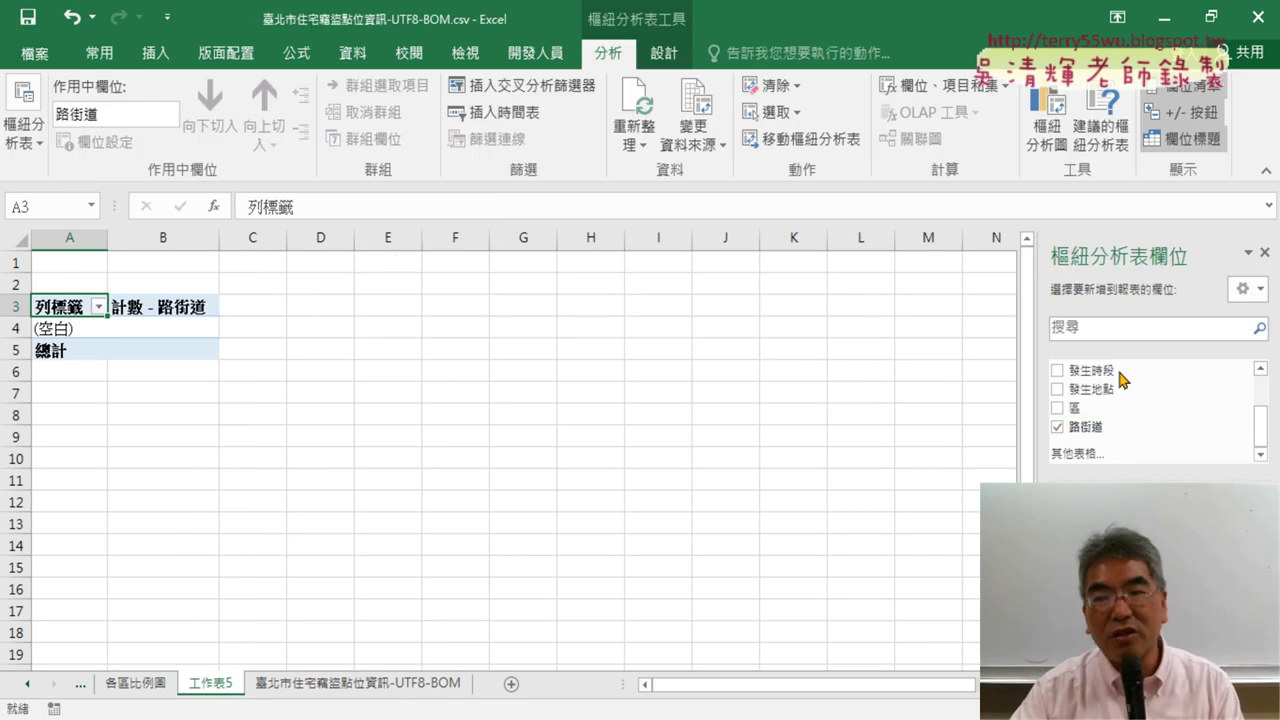
pyautogui.click(637, 115)
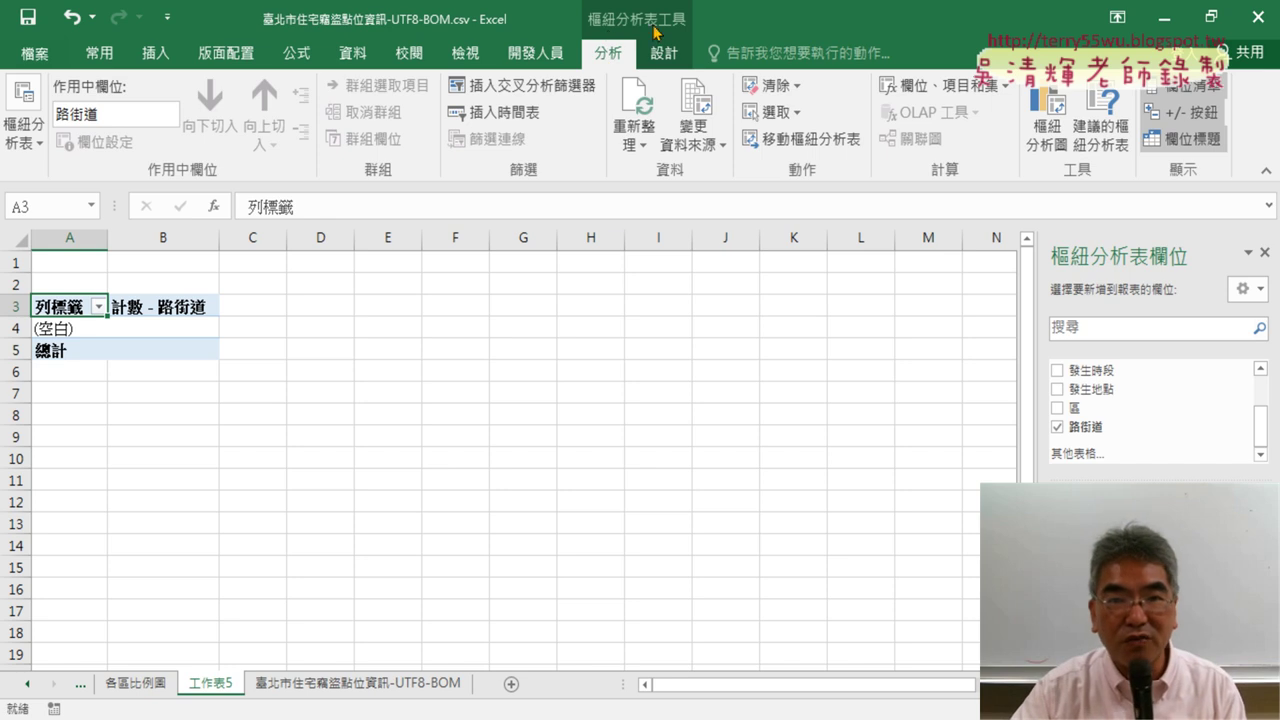
pyautogui.click(632, 143)
# Run Refresh All so every street shows its count, then select count cell B4
pyautogui.click(660, 195)
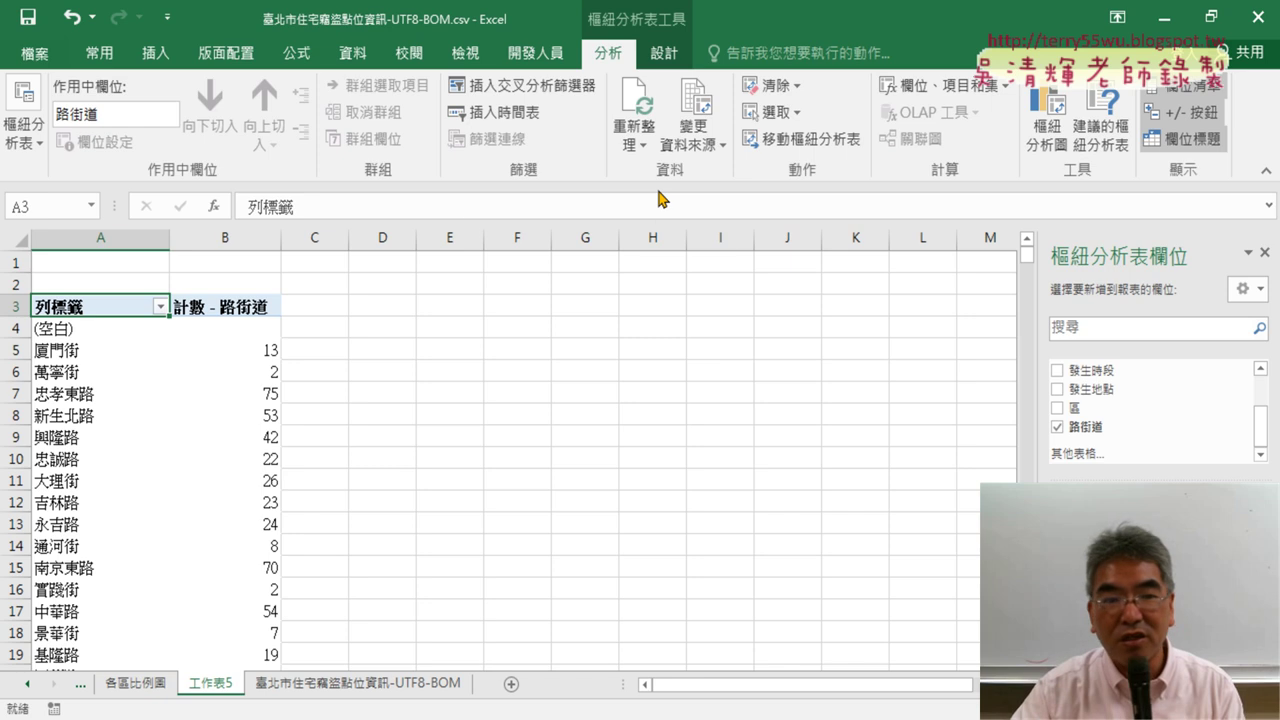
pyautogui.moveTo(226, 433)
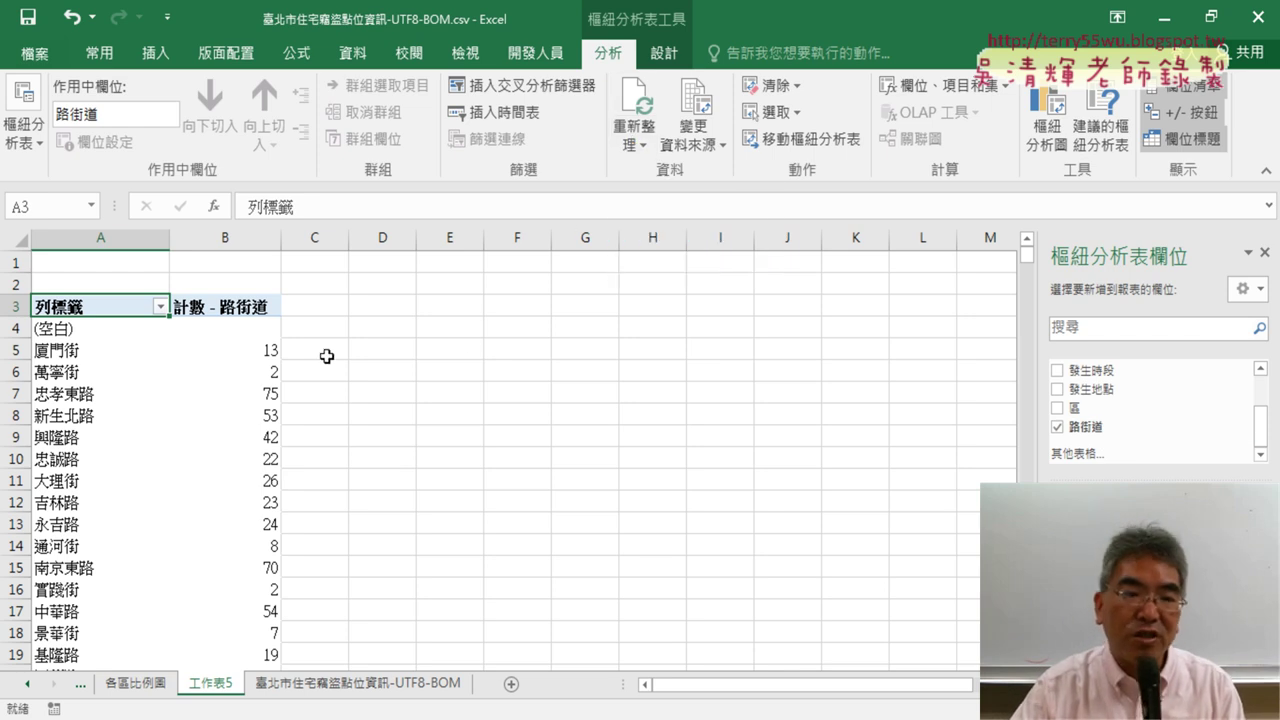
pyautogui.click(251, 333)
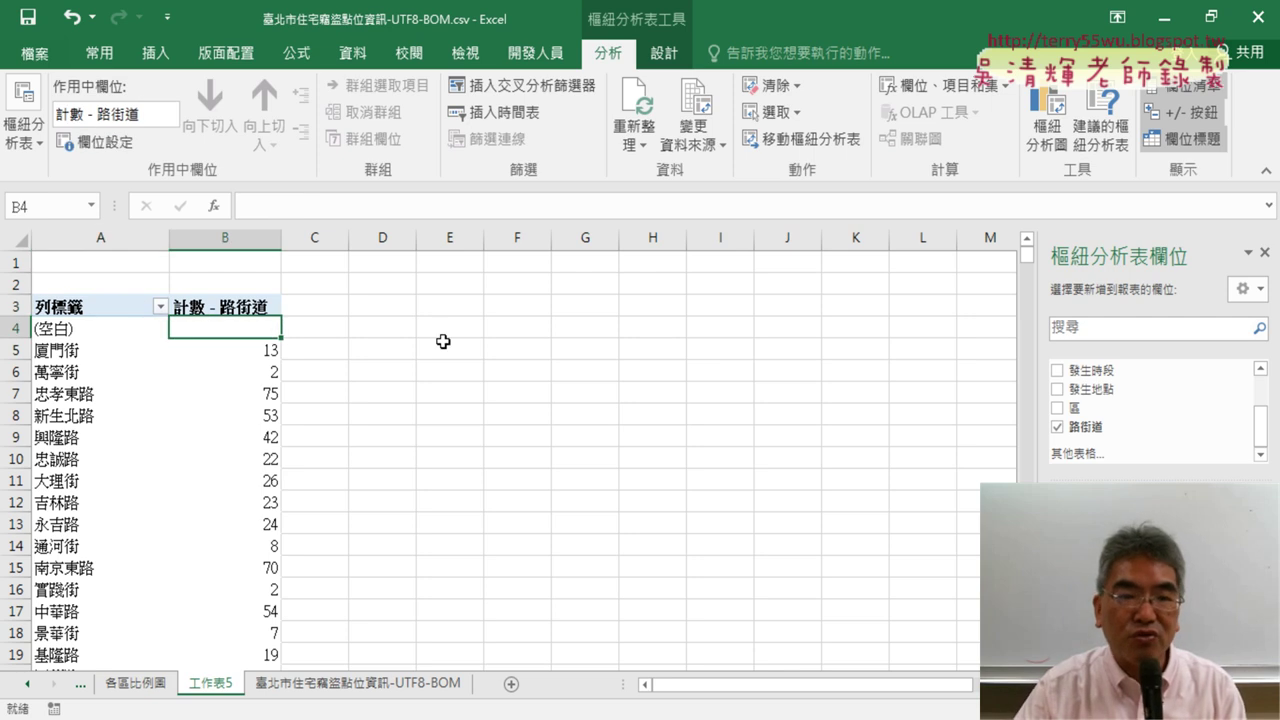
pyautogui.click(99, 53)
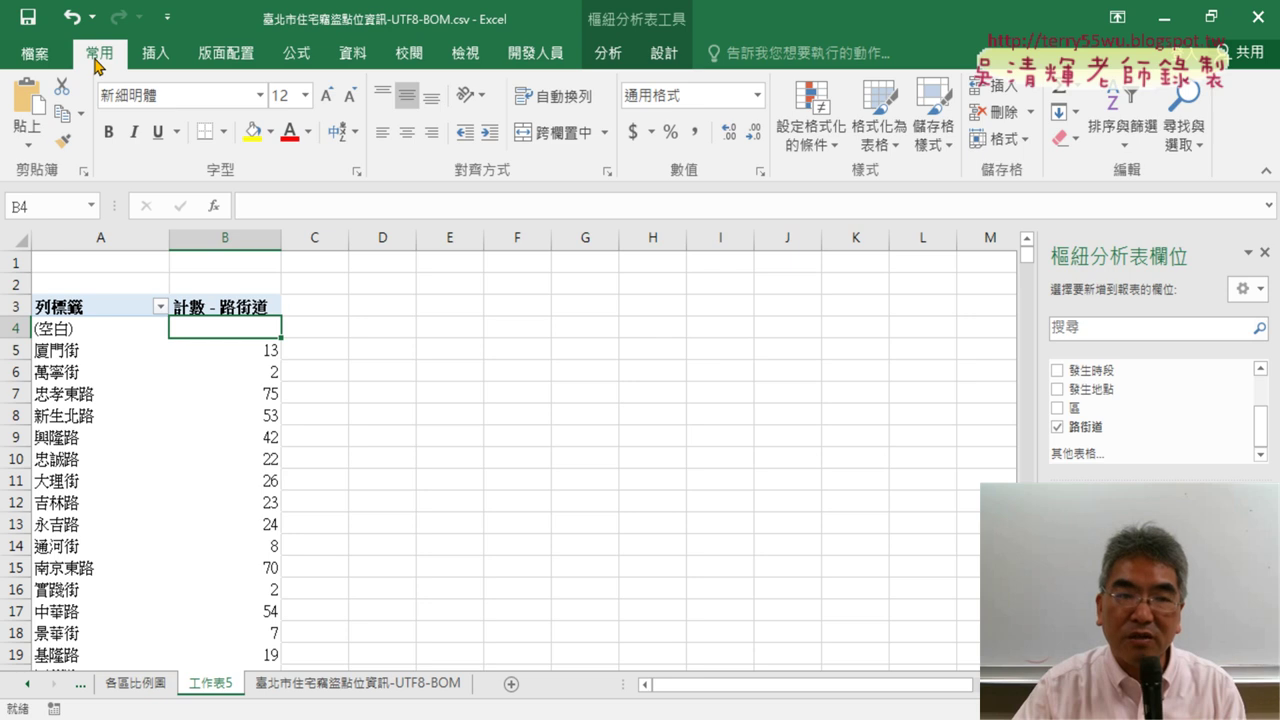
pyautogui.click(369, 63)
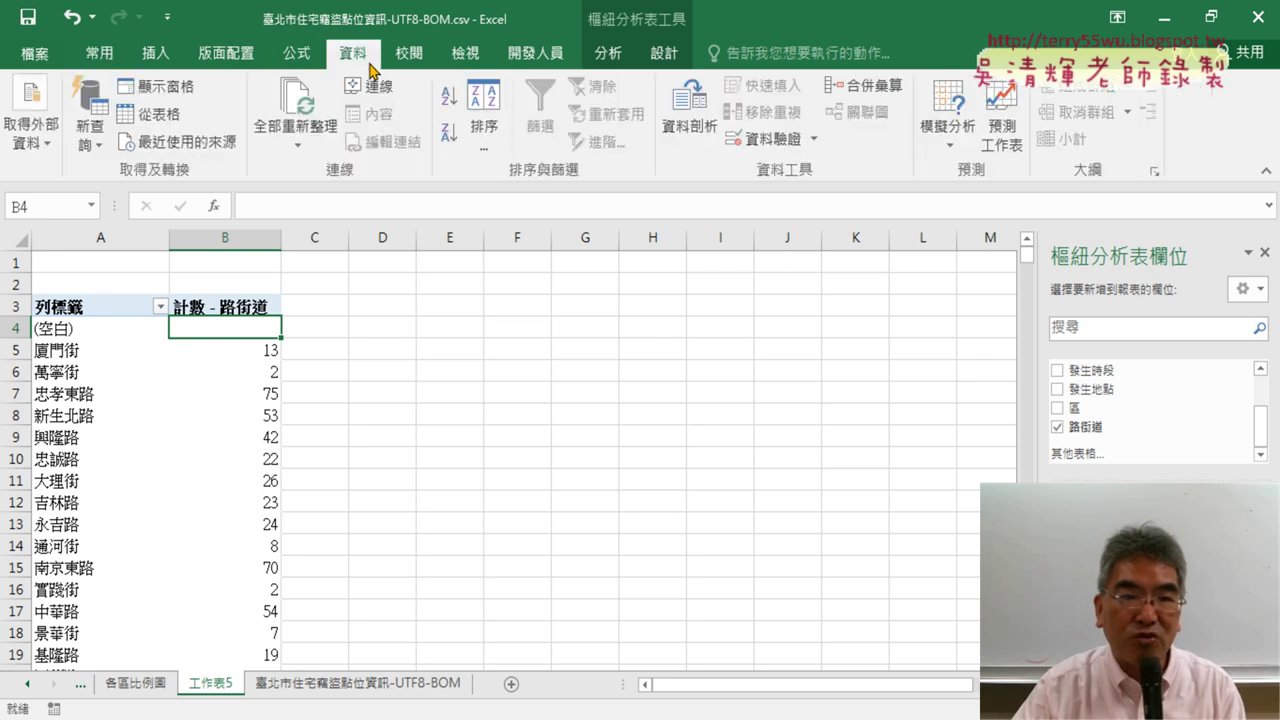
# Sort counts largest to smallest so 中山北路 (111) leads, then review the order
pyautogui.click(449, 132)
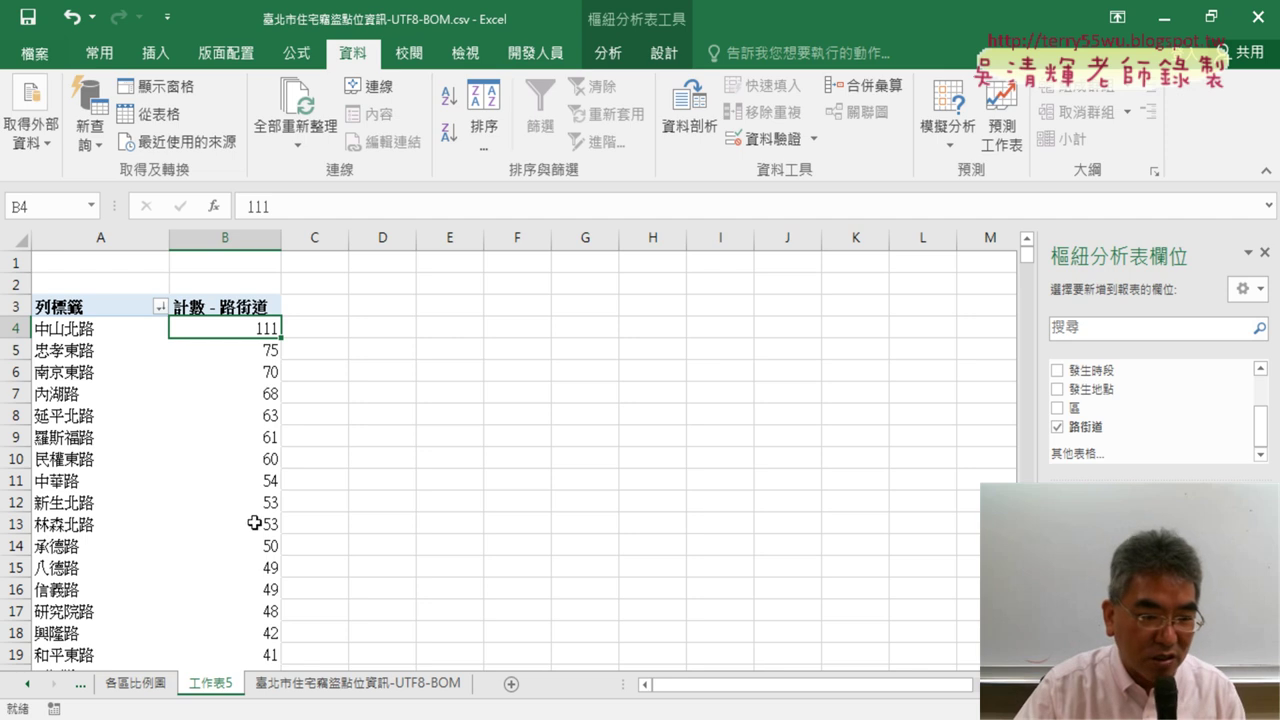
pyautogui.moveTo(254, 522); pyautogui.dragTo(60, 523)
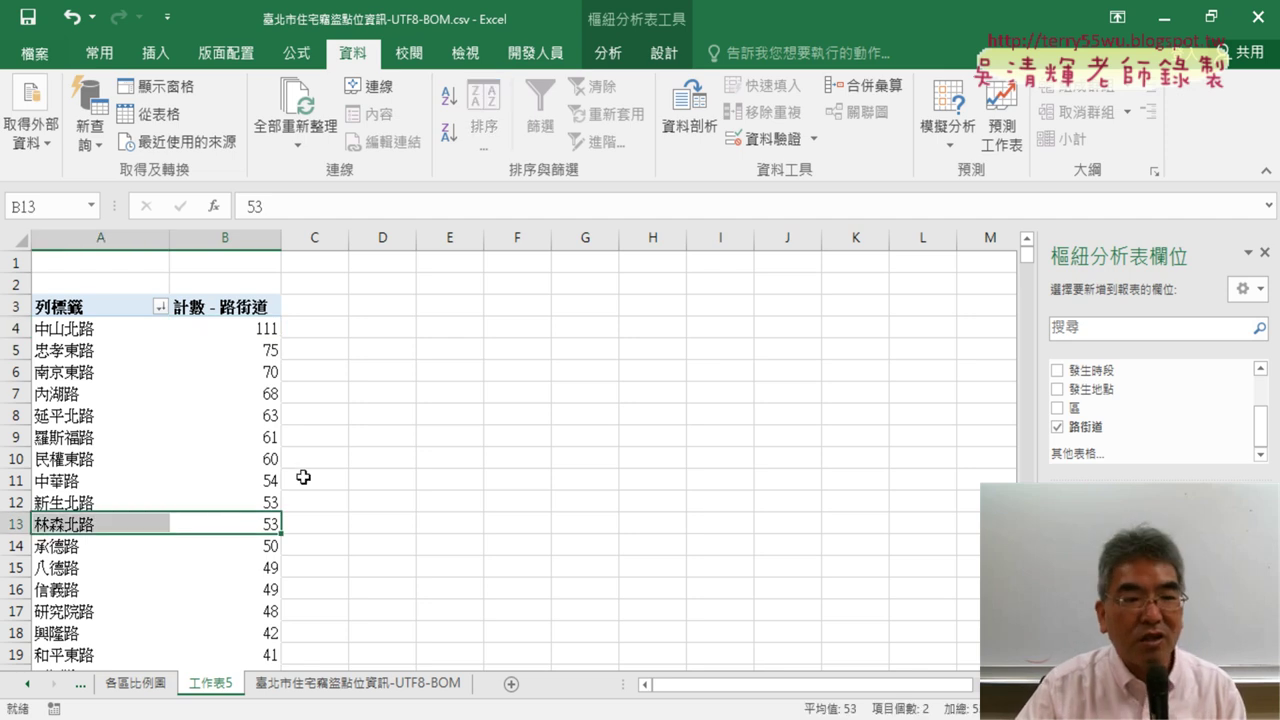
pyautogui.moveTo(236, 500); pyautogui.dragTo(60, 502)
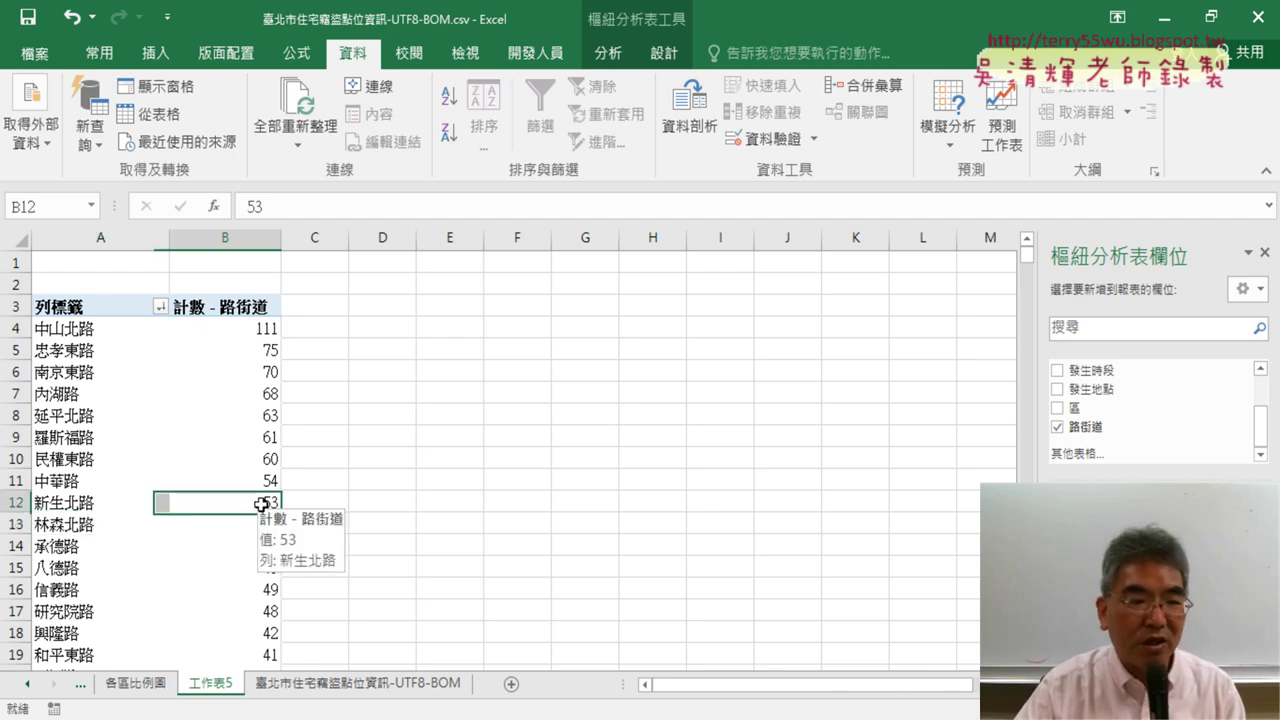
pyautogui.click(102, 331)
pyautogui.moveTo(102, 331); pyautogui.dragTo(266, 330)
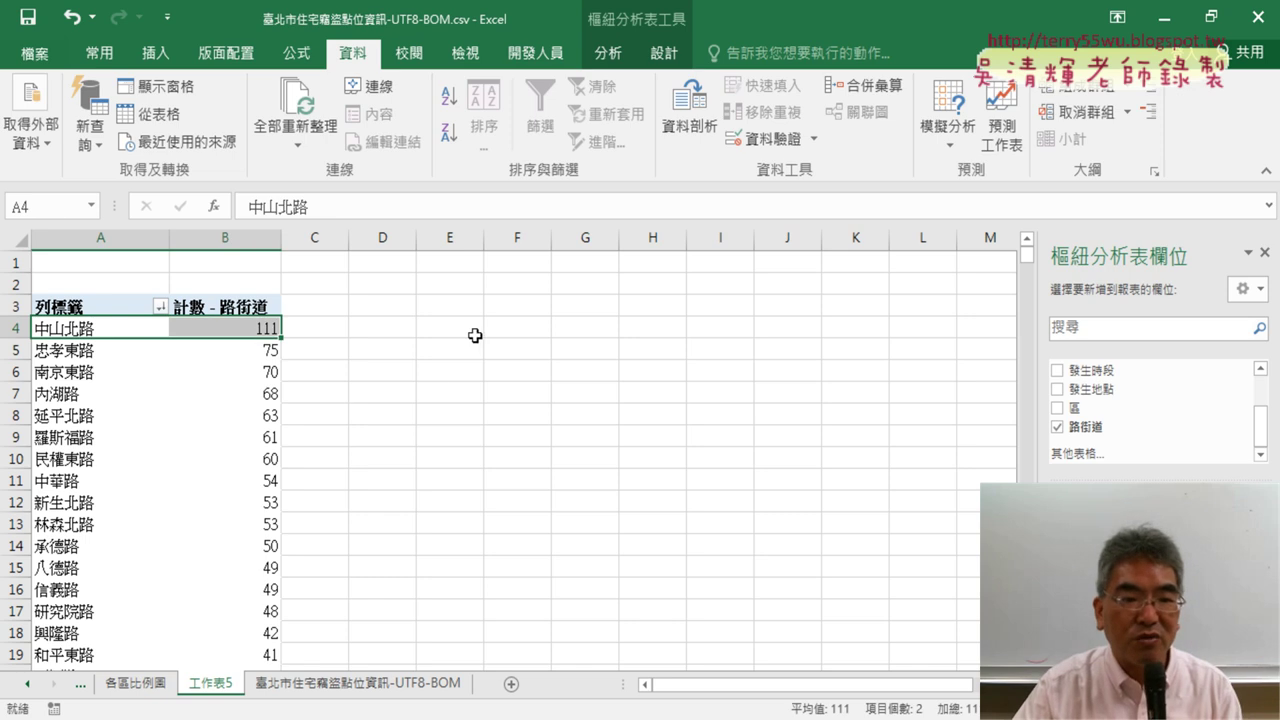
pyautogui.scroll(-4, 231, 393)
pyautogui.scroll(-6, 231, 393)
pyautogui.scroll(-5, 231, 393)
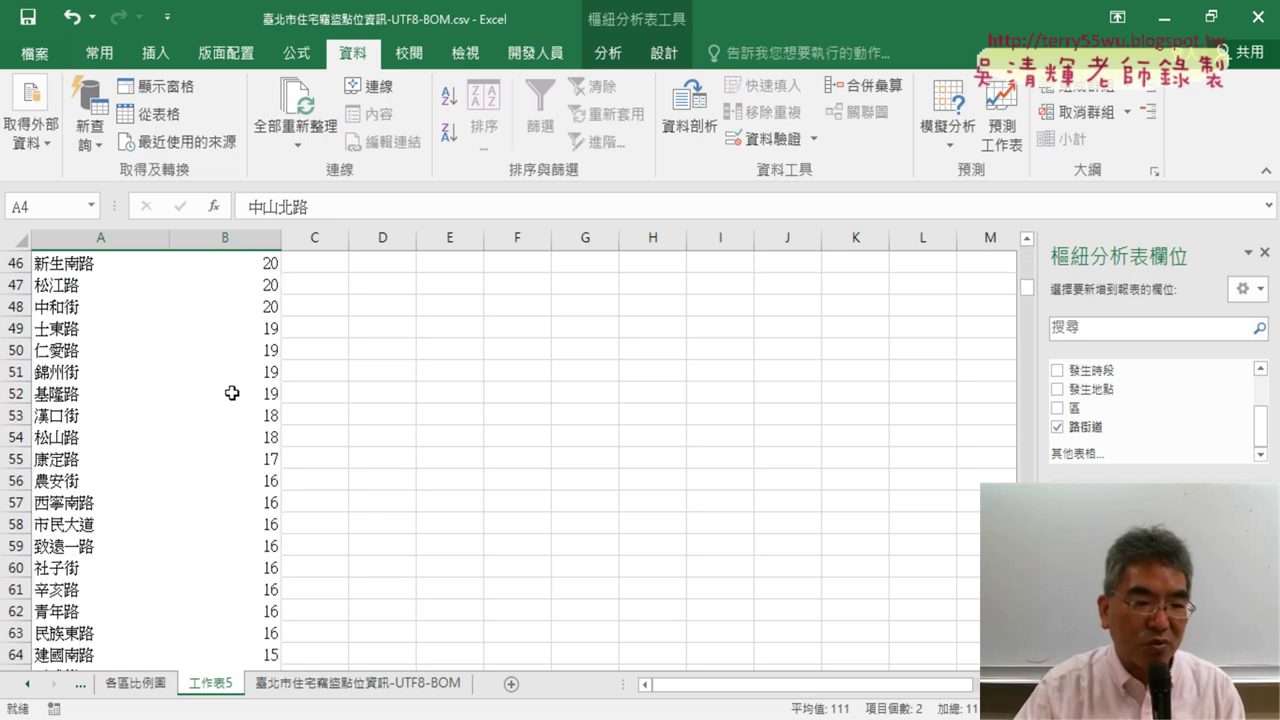
pyautogui.scroll(-4, 231, 393)
pyautogui.scroll(3, 231, 393)
pyautogui.scroll(10, 231, 393)
pyautogui.scroll(5, 230, 397)
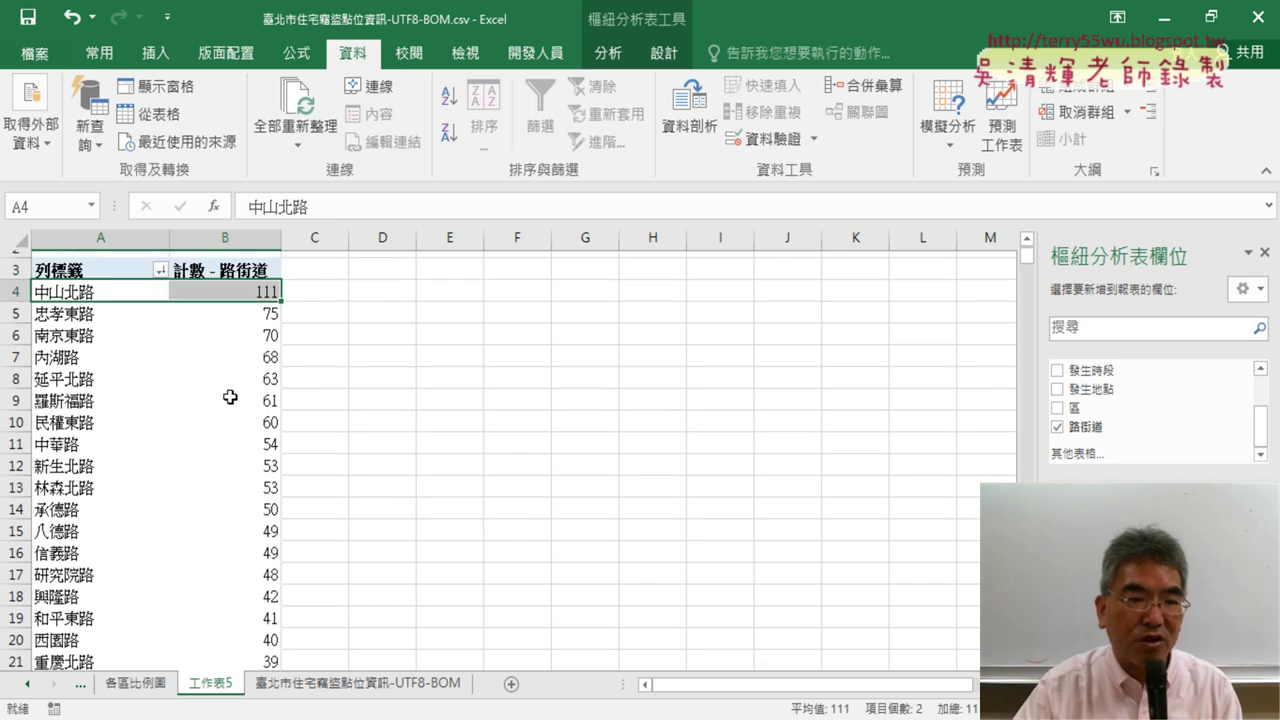
pyautogui.scroll(1, 230, 397)
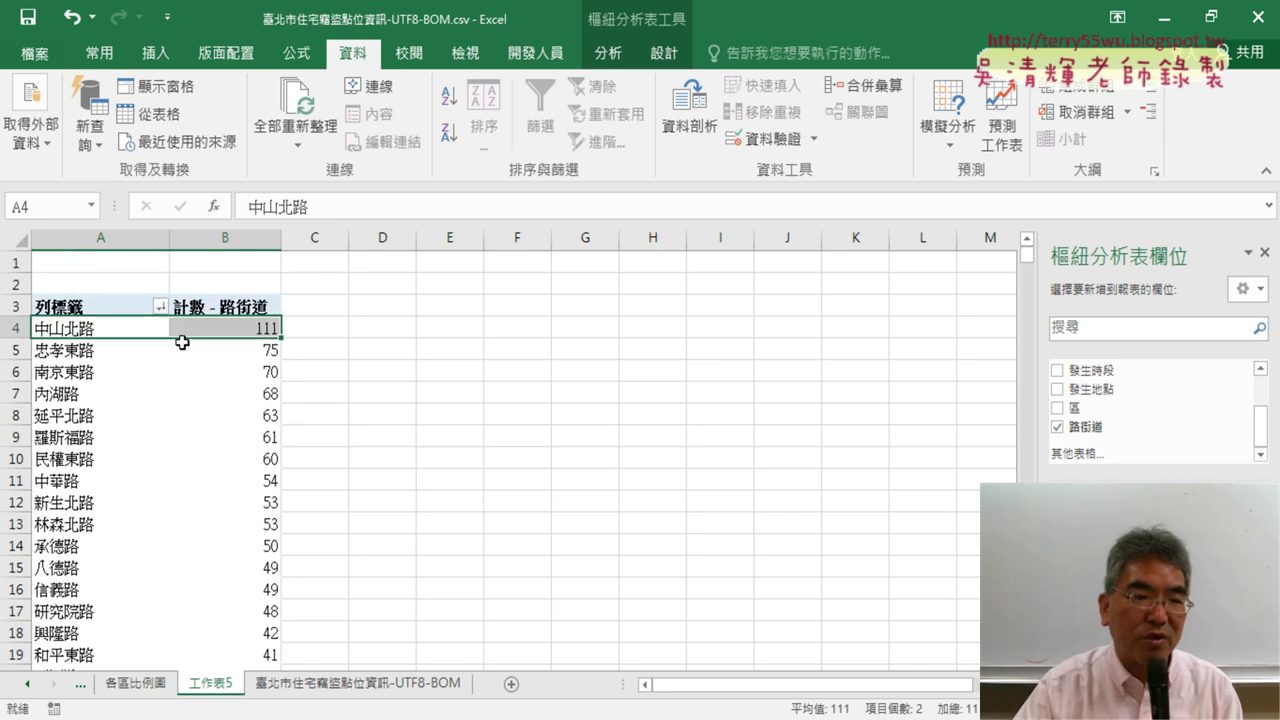
# Mark the row labels heading with a red pen annotation, then clear it
pyautogui.click(60, 307)
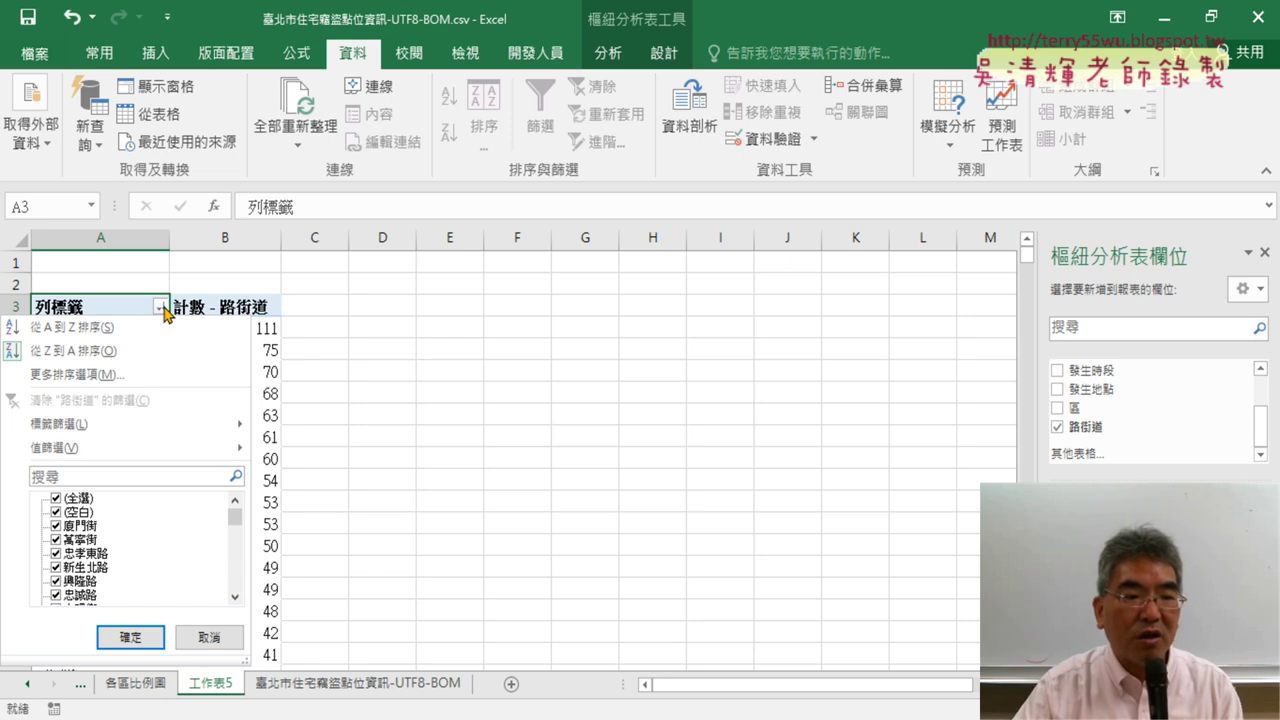
pyautogui.moveTo(147, 450)
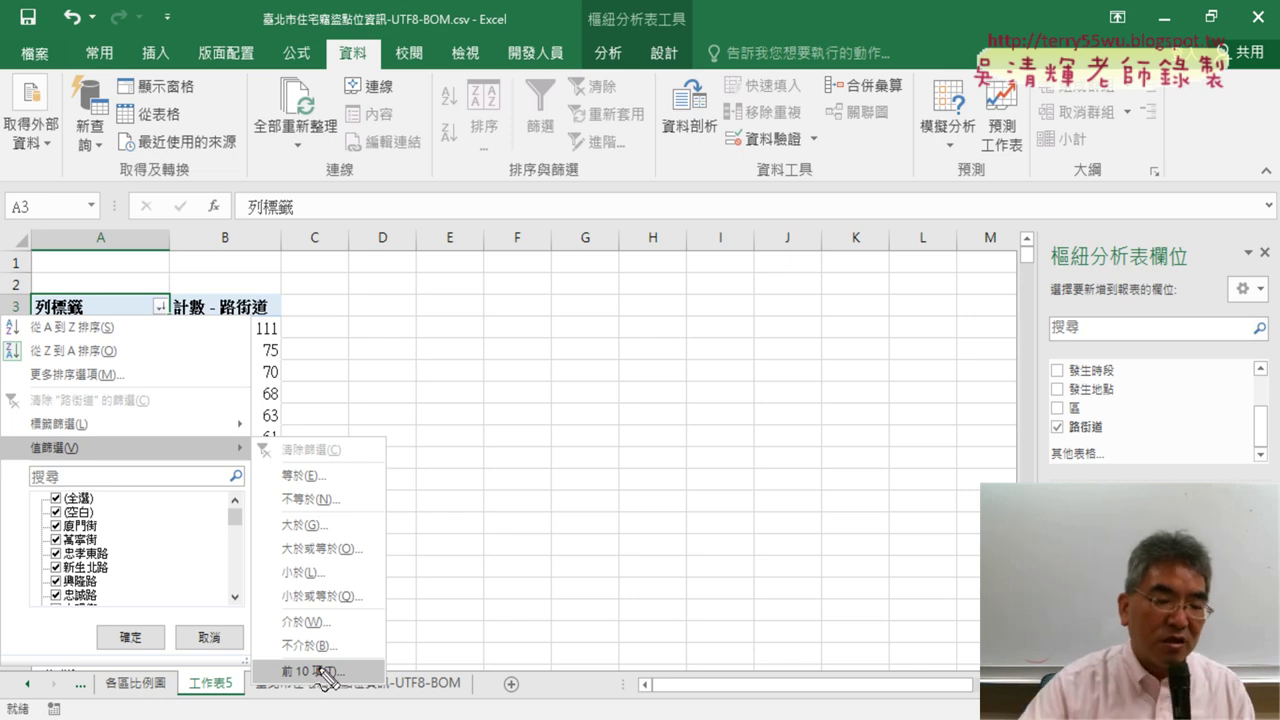
pyautogui.moveTo(128, 314); pyautogui.dragTo(160, 338)
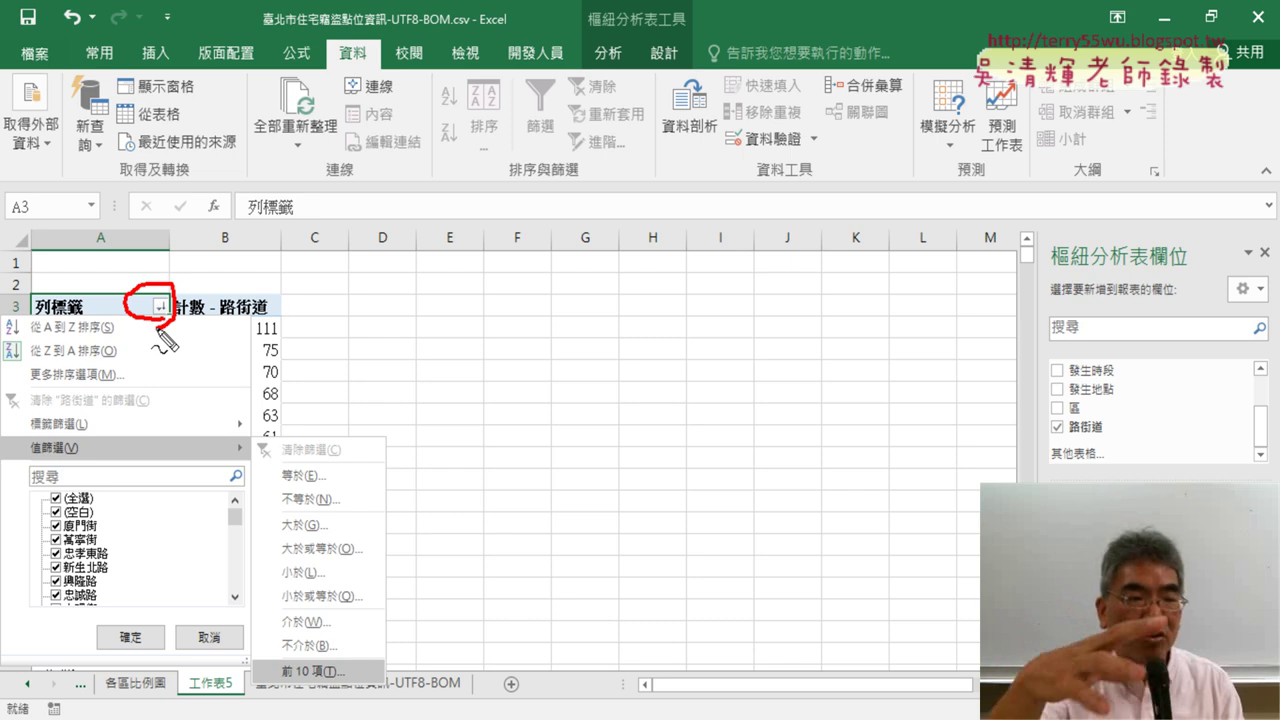
pyautogui.press('Escape')
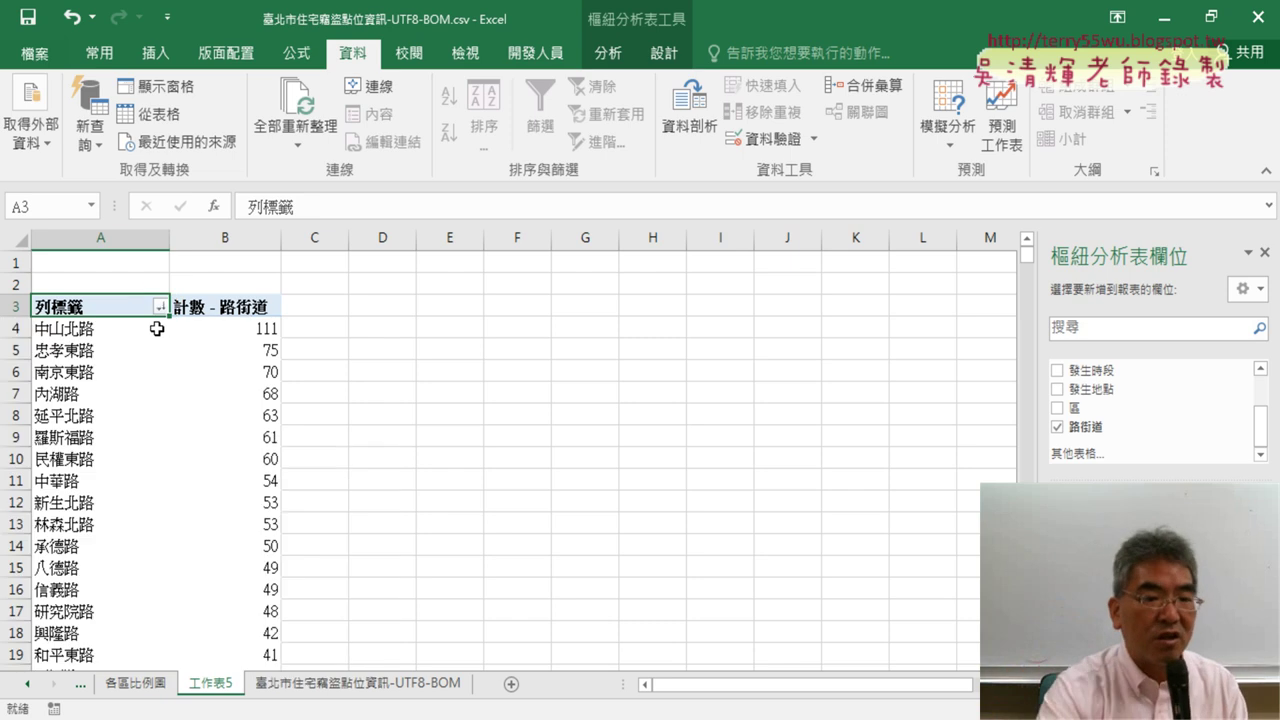
# Apply a 值篩選 前10項 filter keeping the top 10 streets by 計數 - 路街道
pyautogui.click(163, 308)
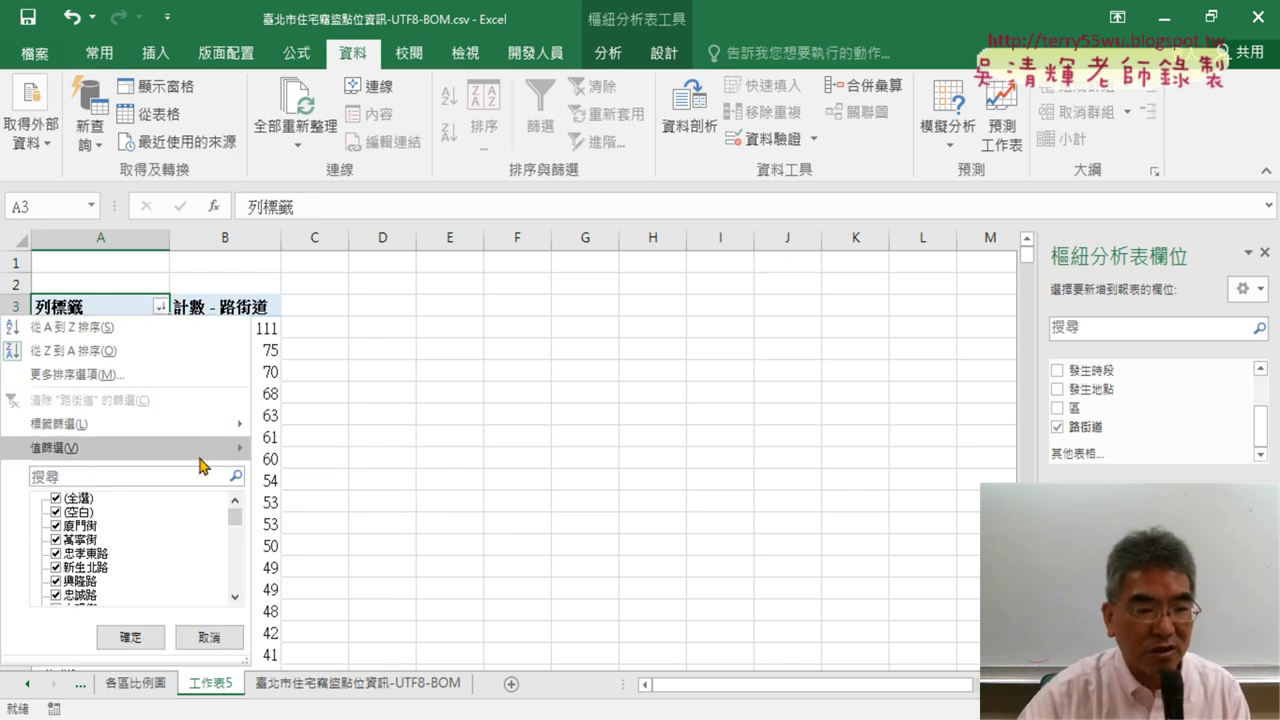
pyautogui.moveTo(240, 448)
pyautogui.click(326, 670)
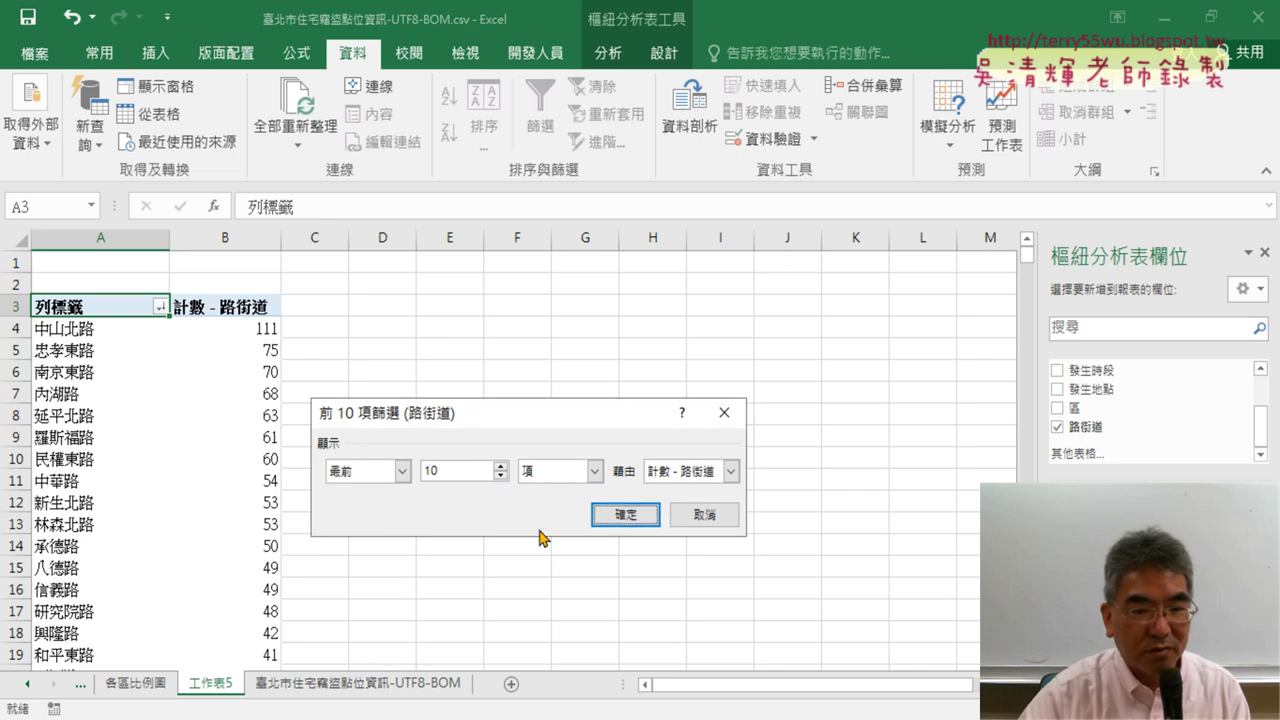
pyautogui.moveTo(458, 470); pyautogui.dragTo(418, 476)
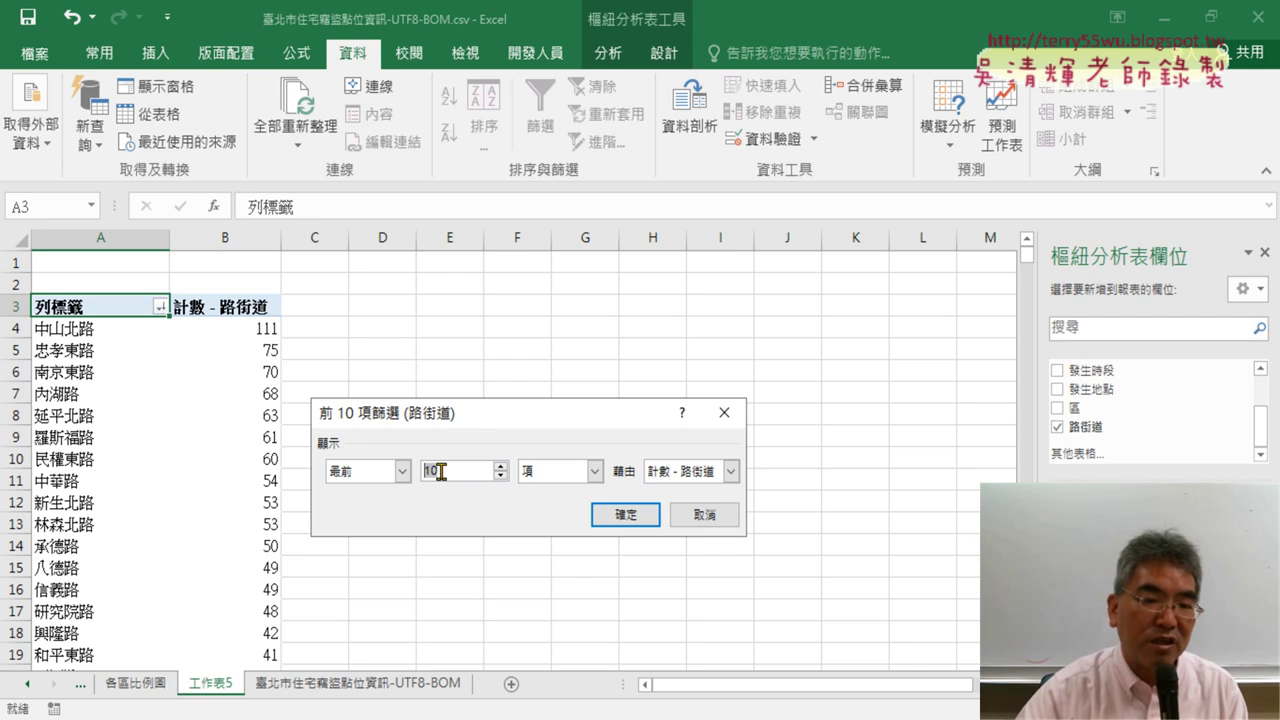
pyautogui.click(616, 514)
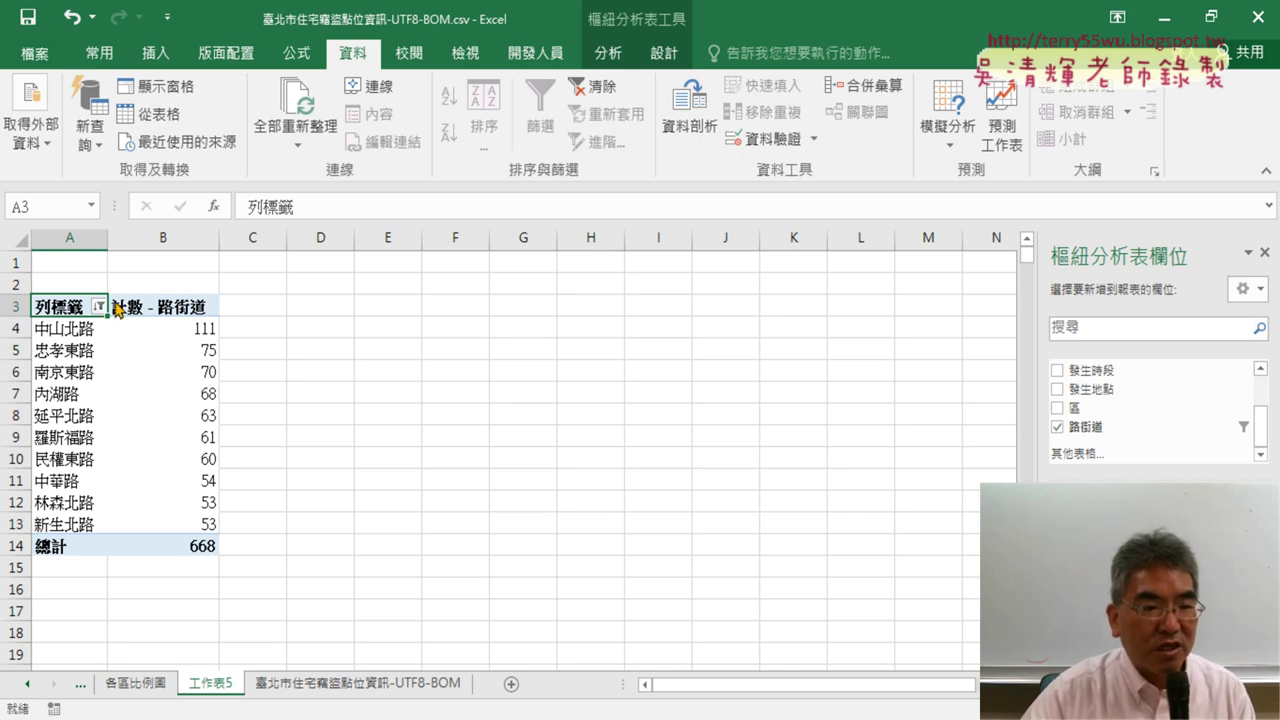
# Drill into 中山北路's count of 111 to list its records on sheet 工作表6
pyautogui.click(150, 330)
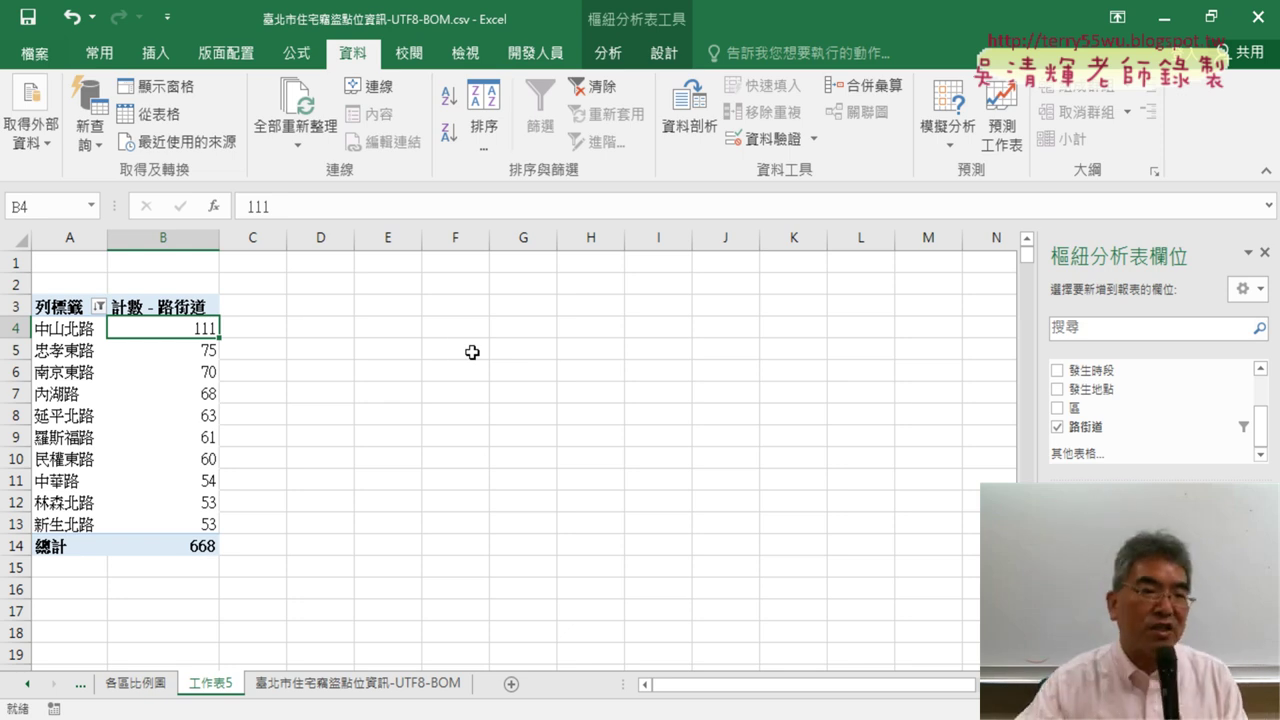
pyautogui.moveTo(183, 332)
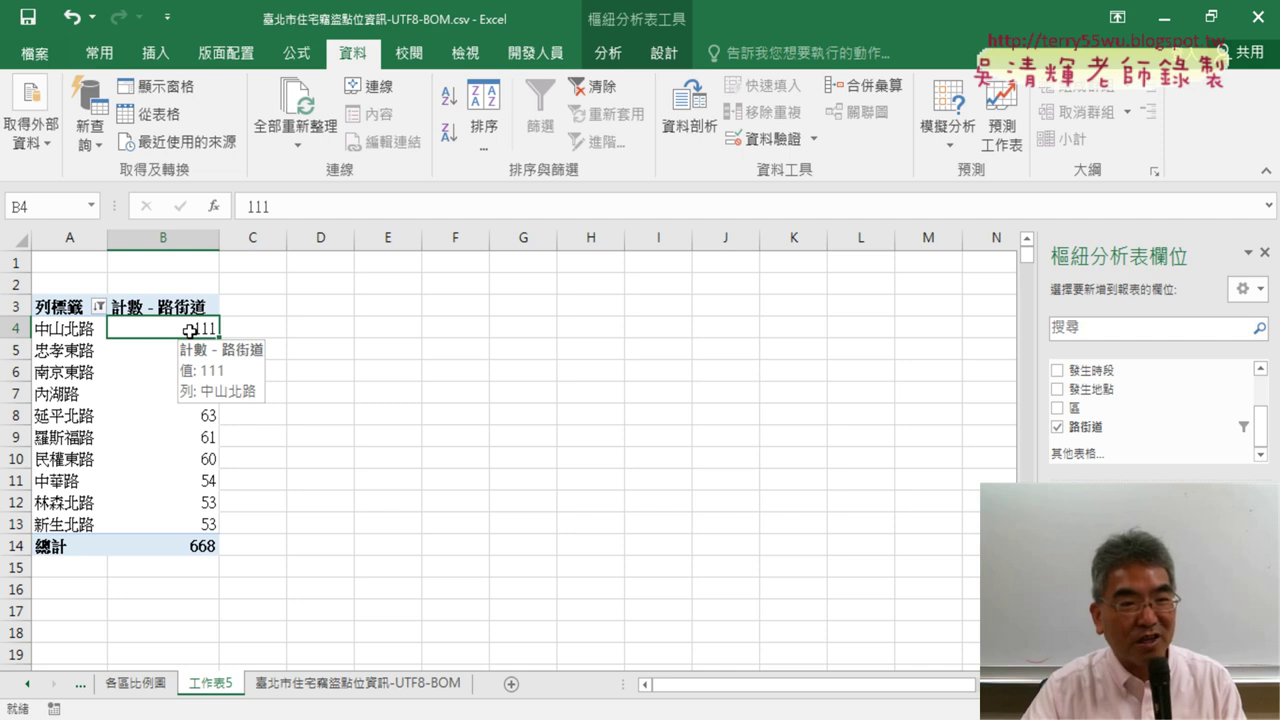
pyautogui.doubleClick(189, 331)
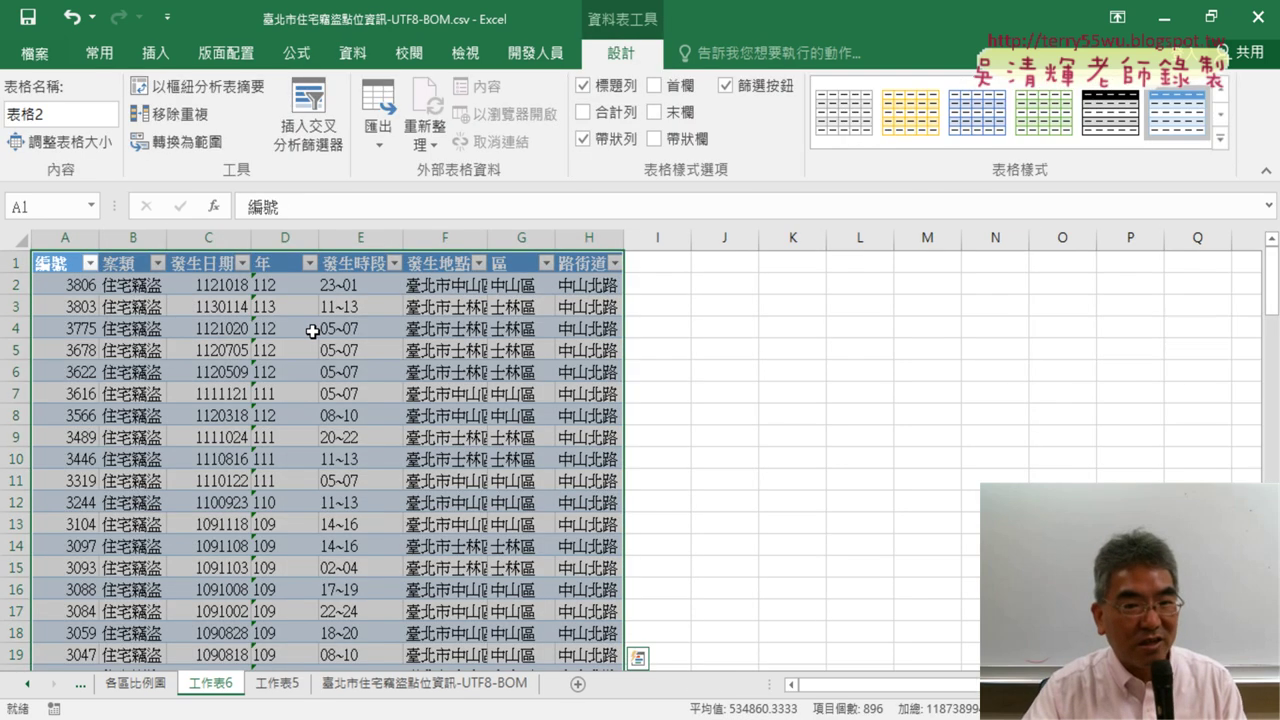
# Autofit column F (發生地點) and review the full addresses from row 4 down to row 14
pyautogui.doubleClick(484, 237)
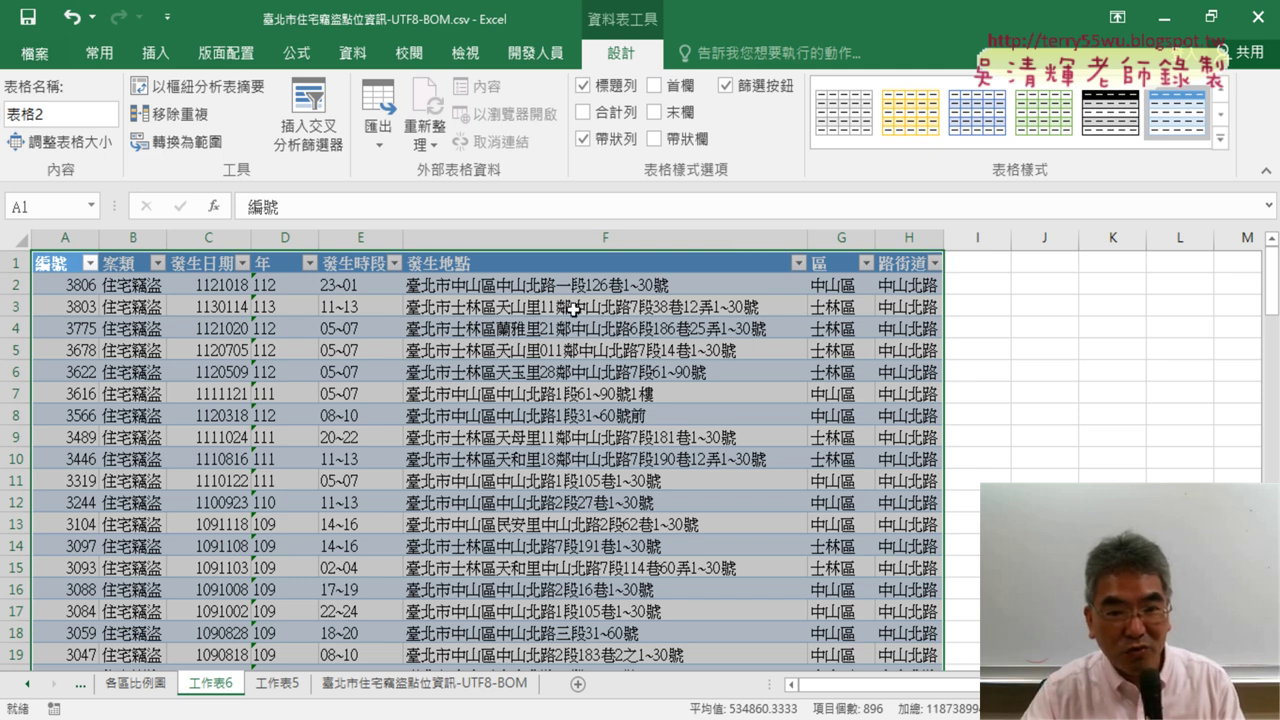
pyautogui.click(652, 331)
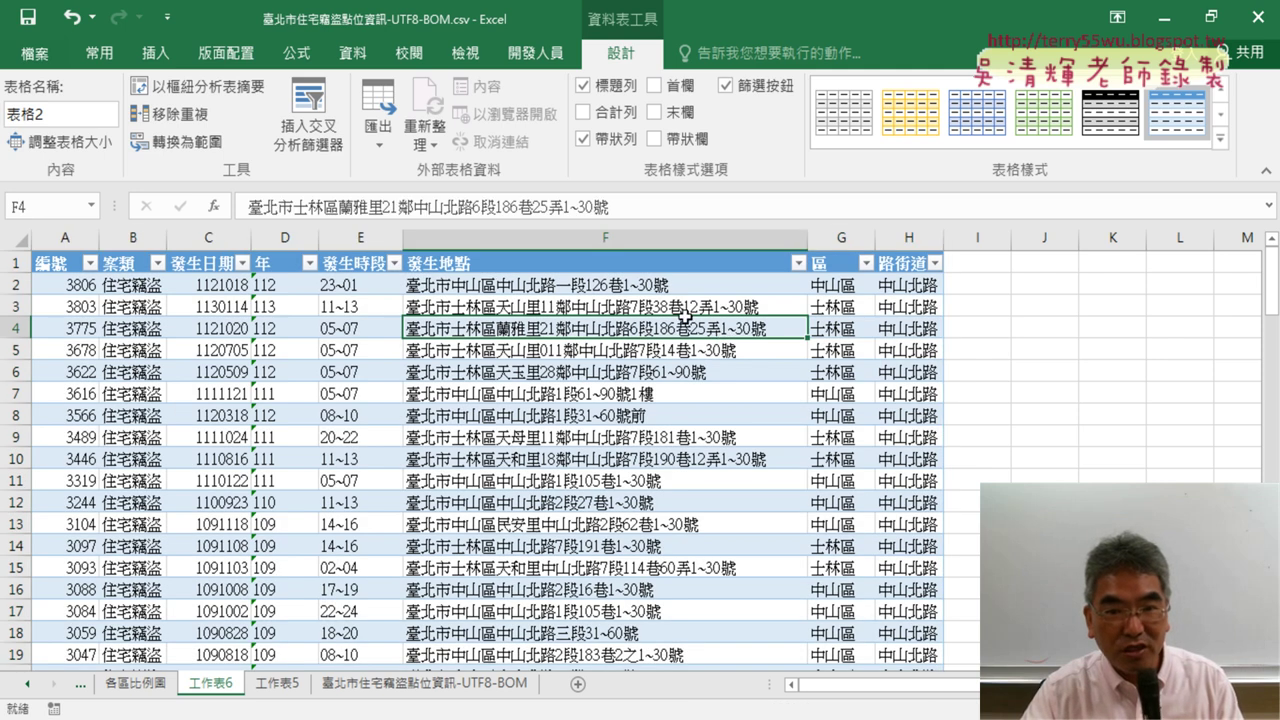
pyautogui.scroll(-1, 665, 328)
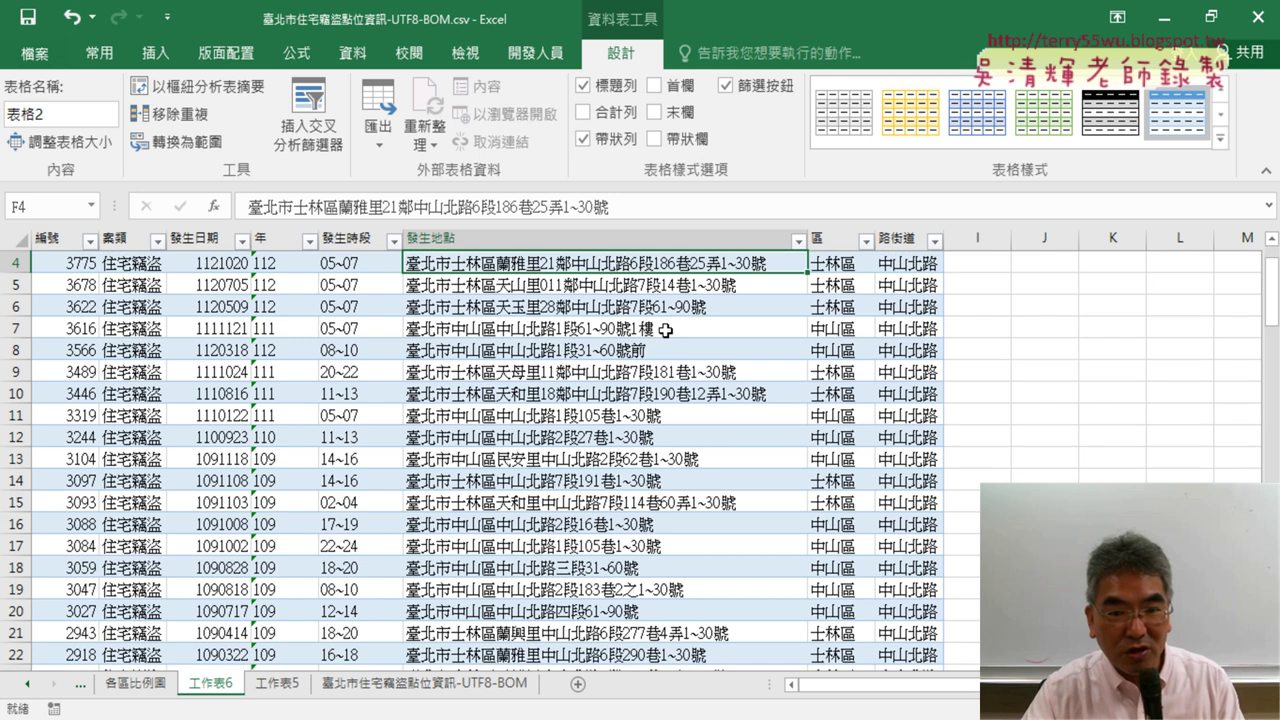
pyautogui.click(643, 358)
pyautogui.click(636, 374)
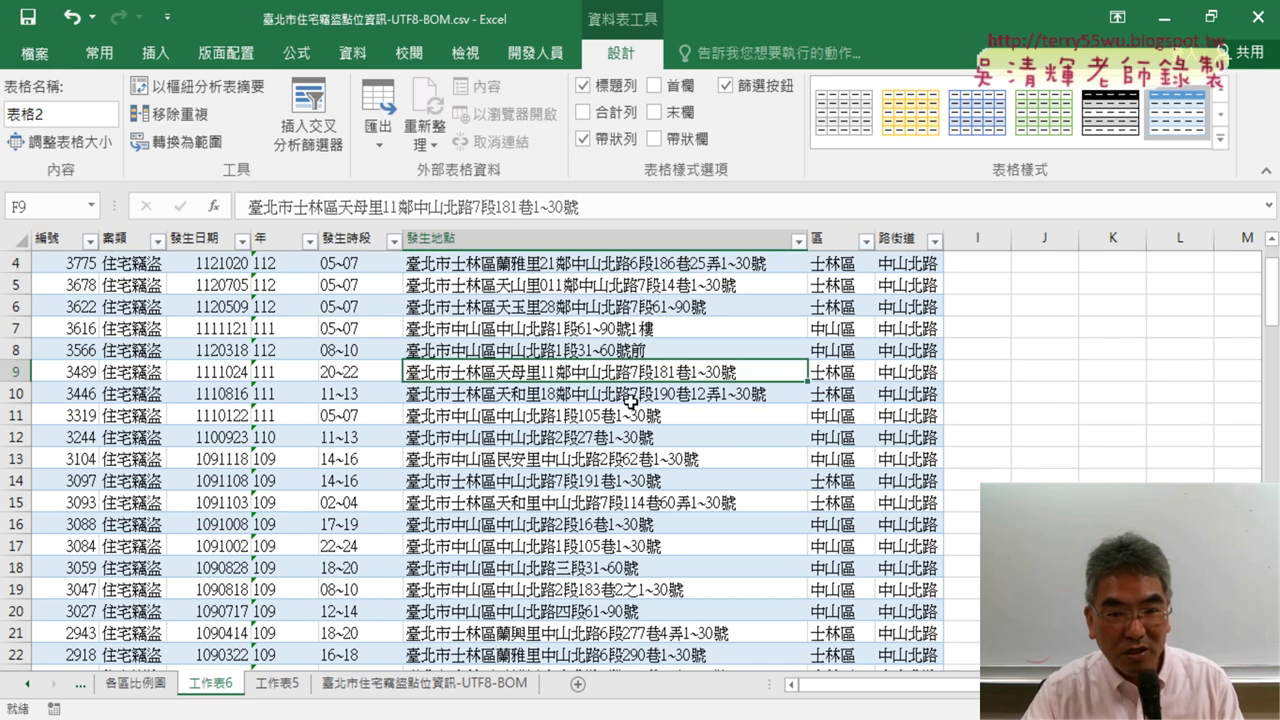
pyautogui.scroll(-1, 632, 425)
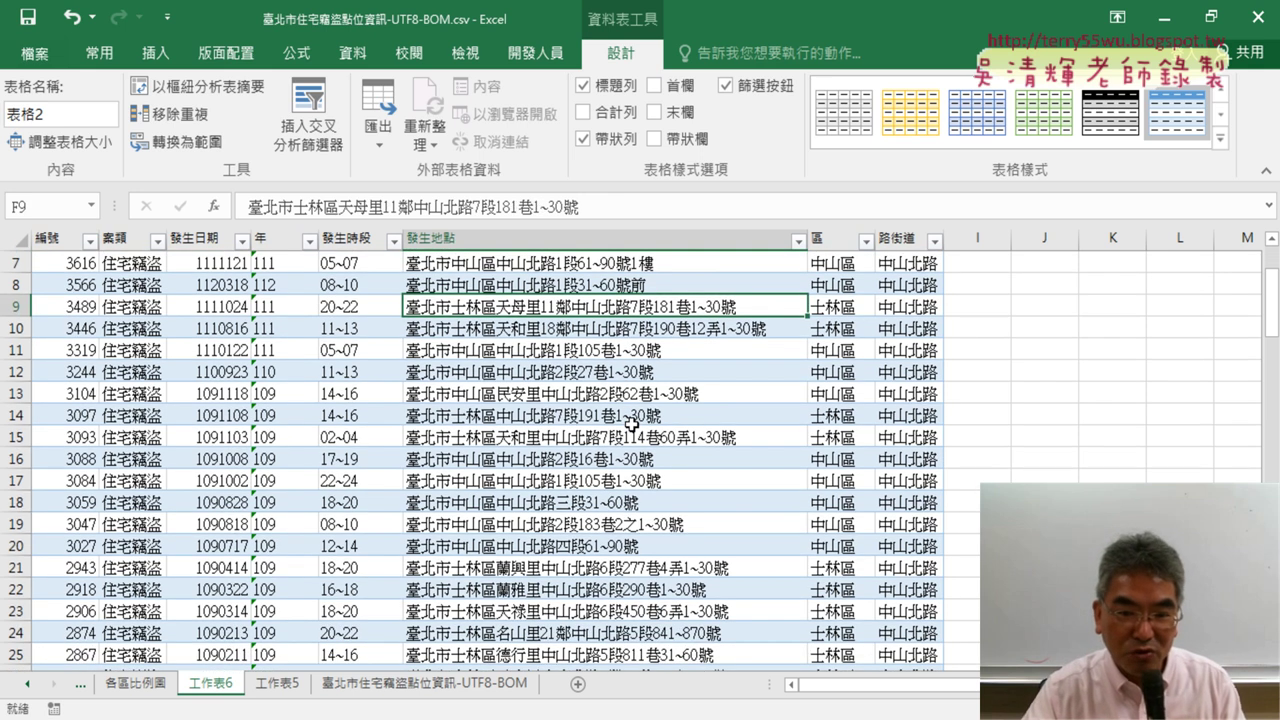
pyautogui.click(613, 478)
pyautogui.click(612, 458)
pyautogui.click(622, 437)
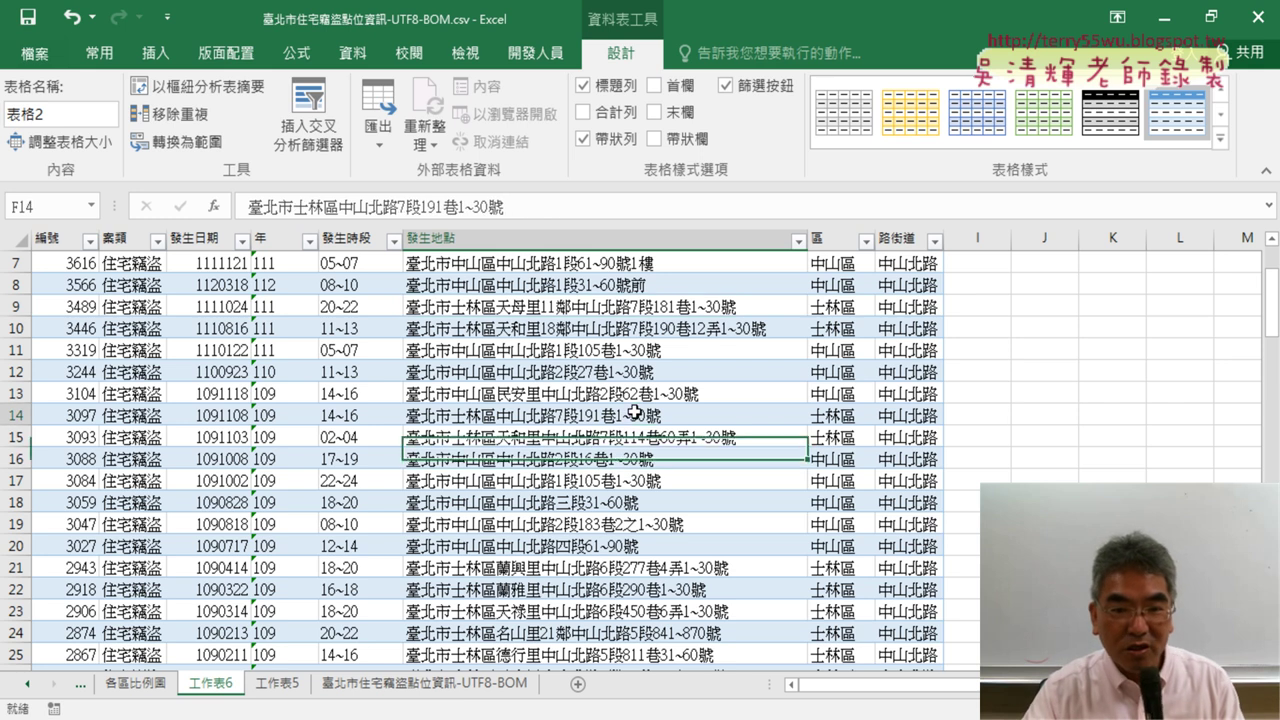
pyautogui.click(634, 413)
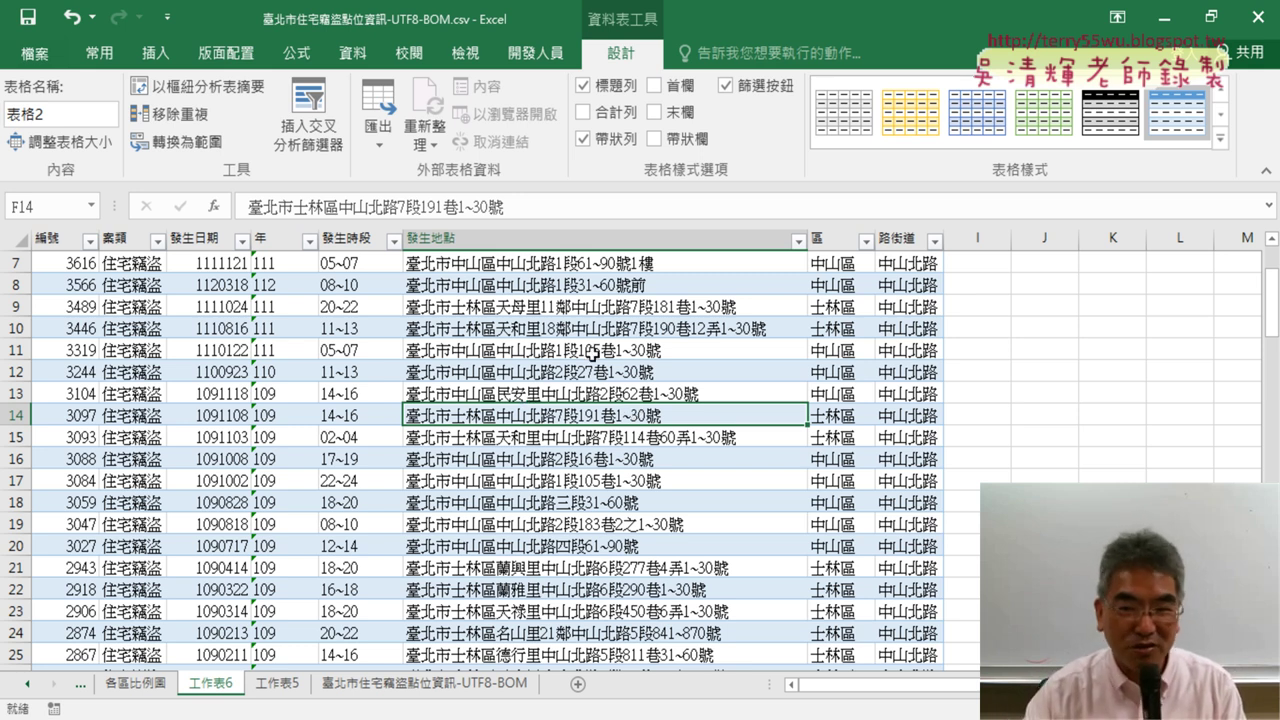
# Delete sheet 工作表6 permanently
pyautogui.rightClick(219, 697)
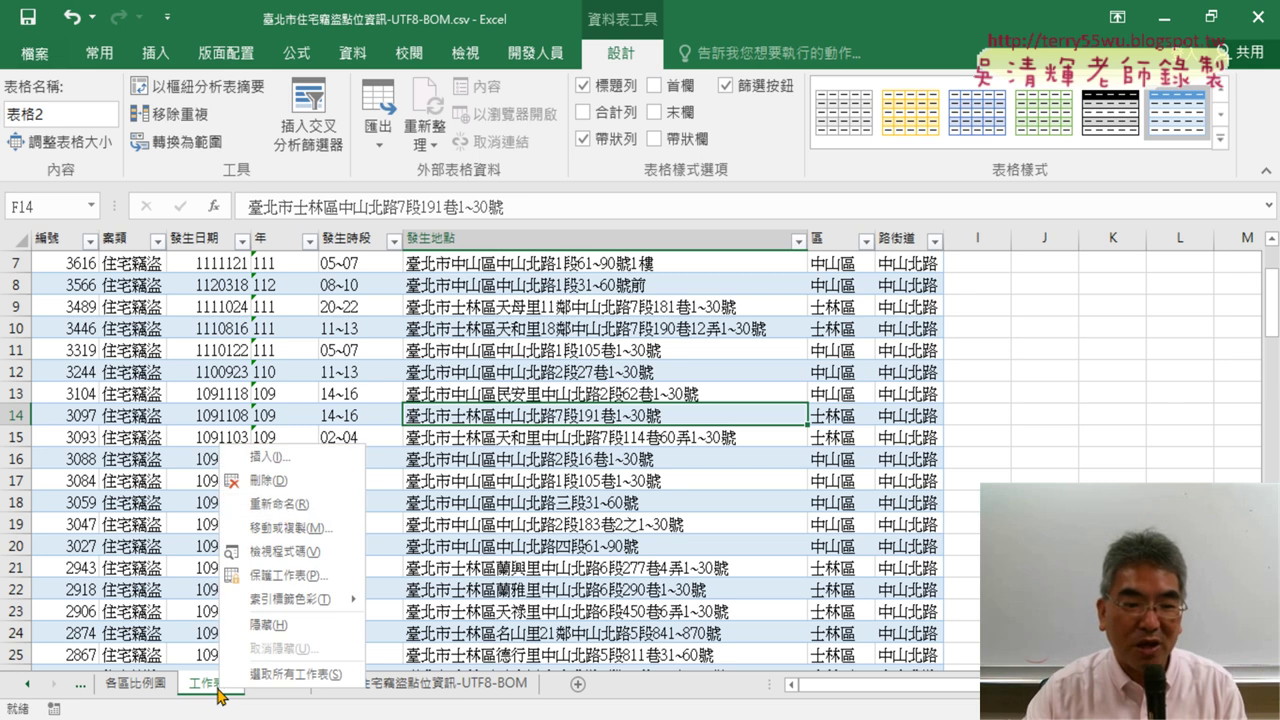
pyautogui.click(275, 483)
pyautogui.click(599, 425)
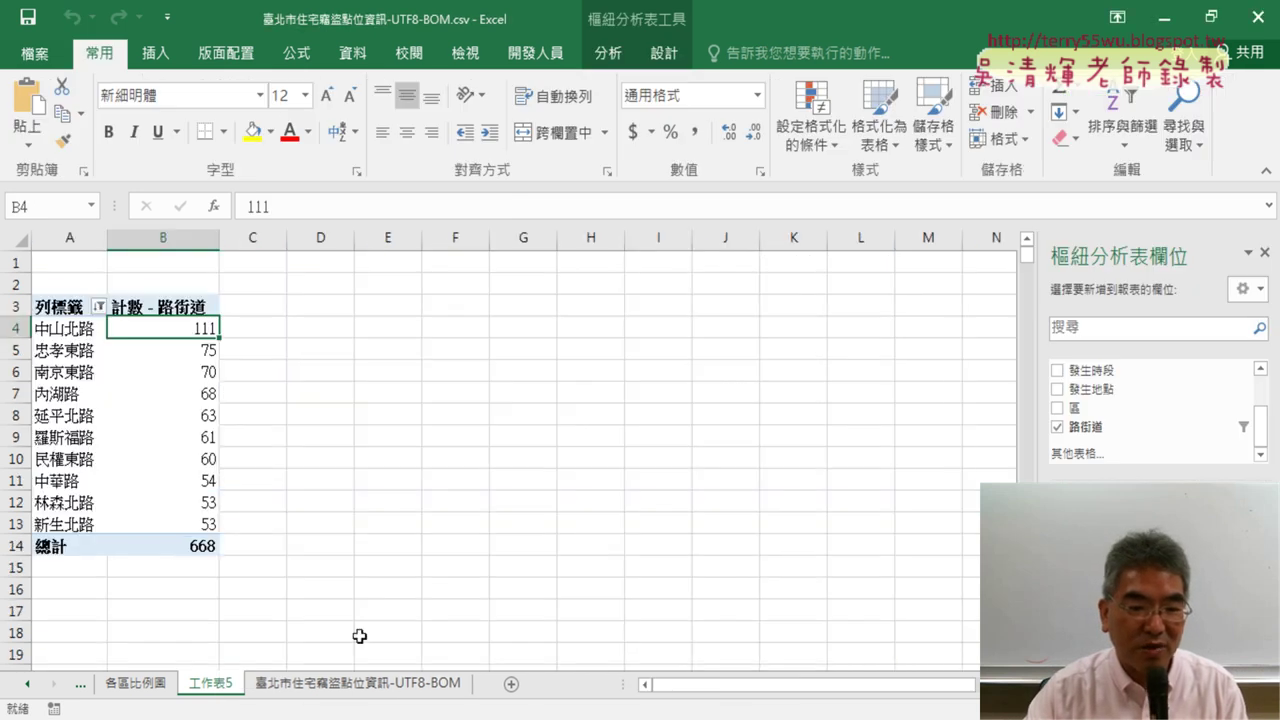
# Drill into 中山北路's count again to list its records on 工作表7, checking cells C2 and D2
pyautogui.doubleClick(183, 330)
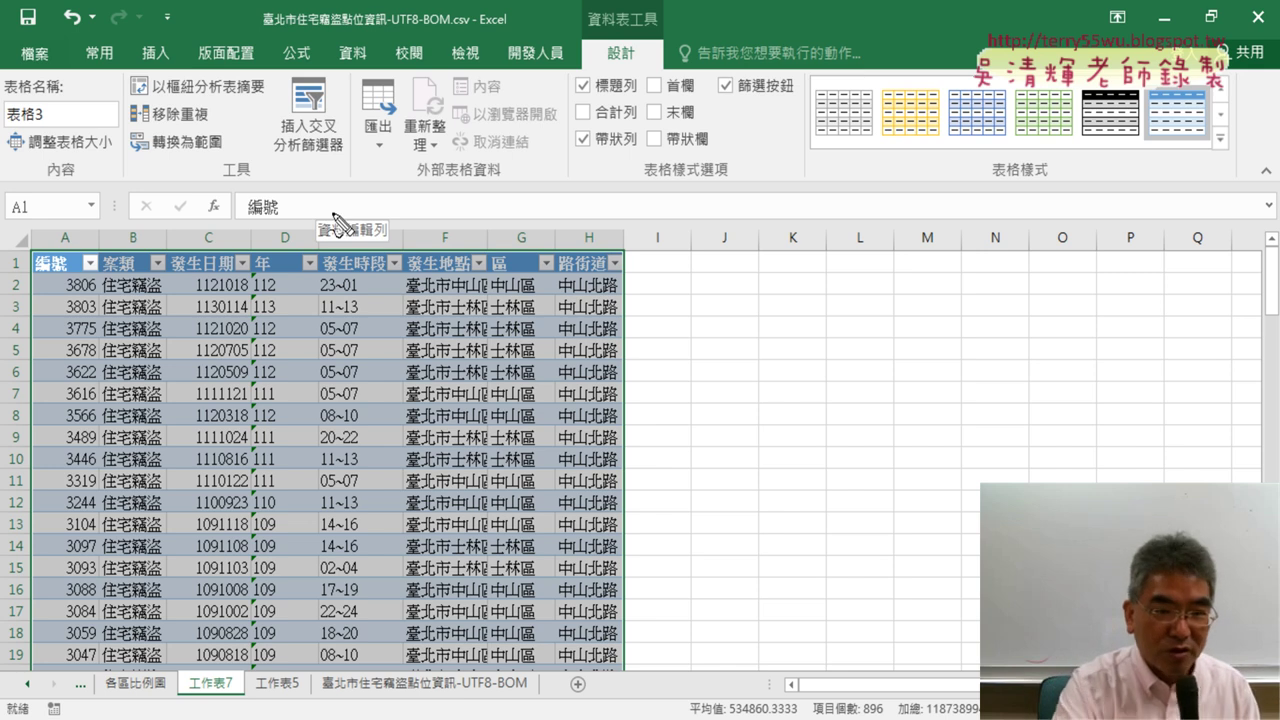
pyautogui.moveTo(643, 68)
pyautogui.mouseDown()
pyautogui.moveTo(582, 58)
pyautogui.moveTo(650, 60)
pyautogui.mouseUp()
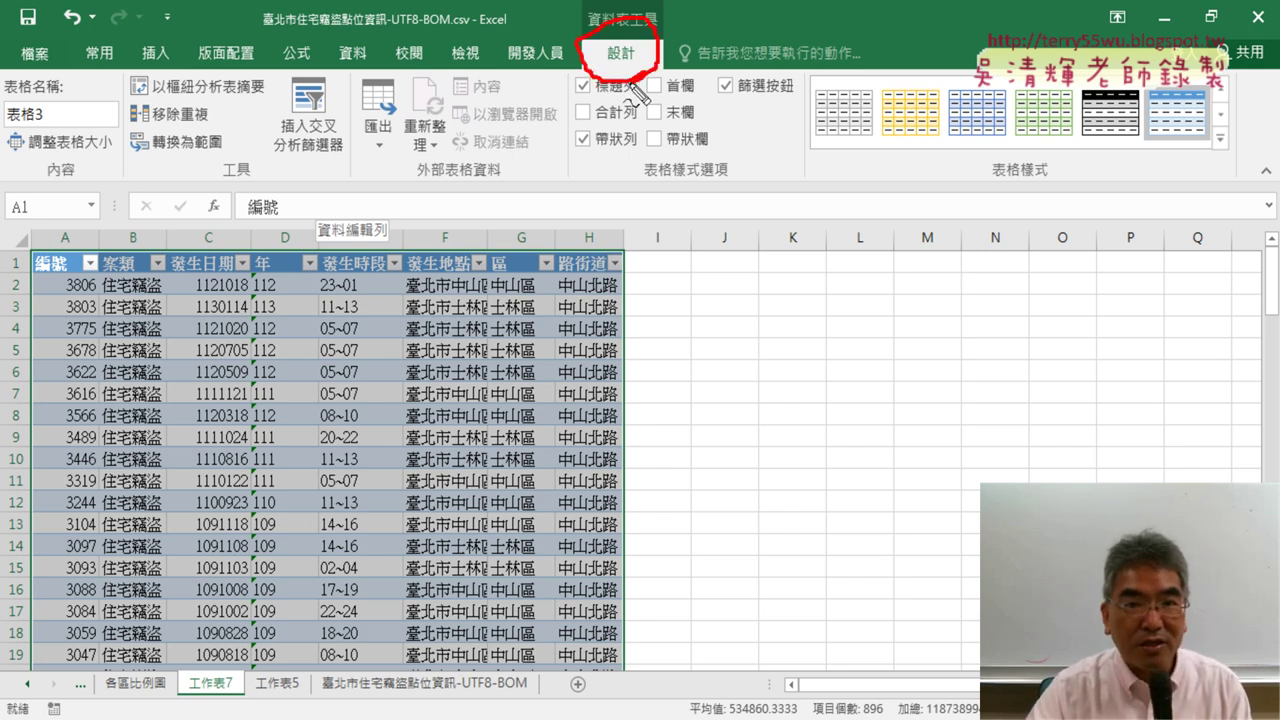
pyautogui.moveTo(220, 165); pyautogui.dragTo(243, 166)
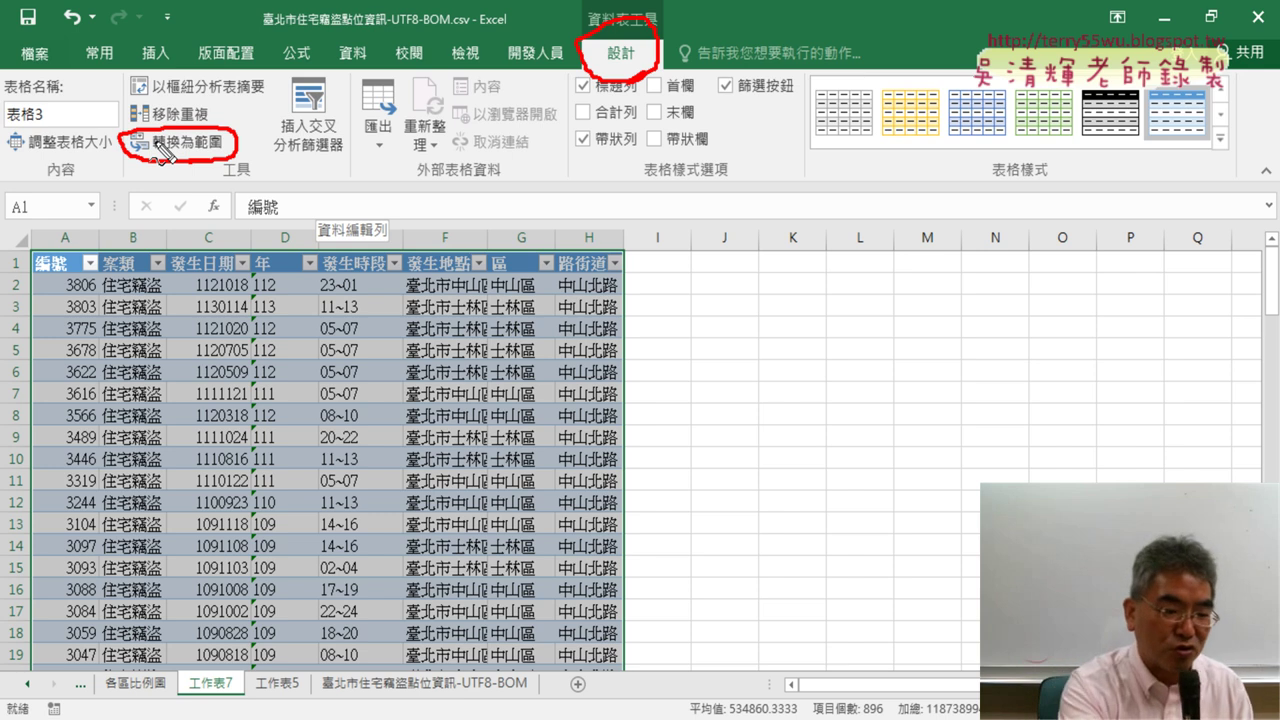
pyautogui.press('Escape')
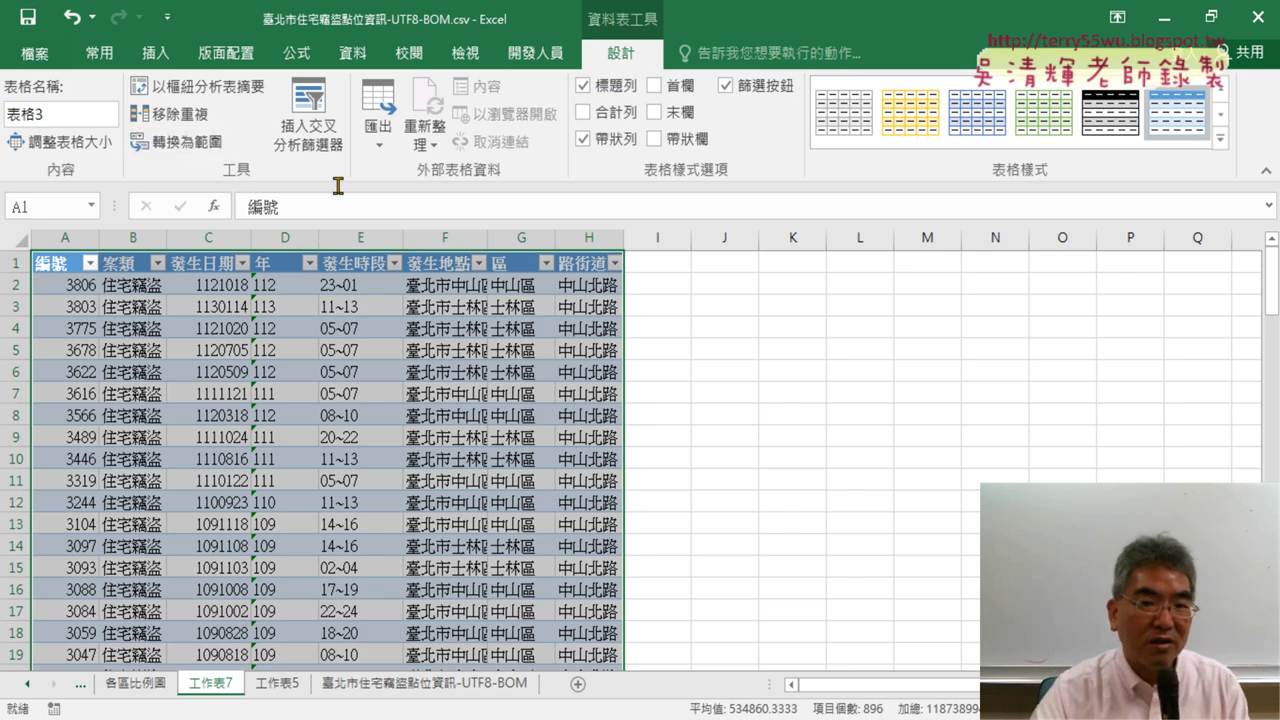
pyautogui.click(240, 276)
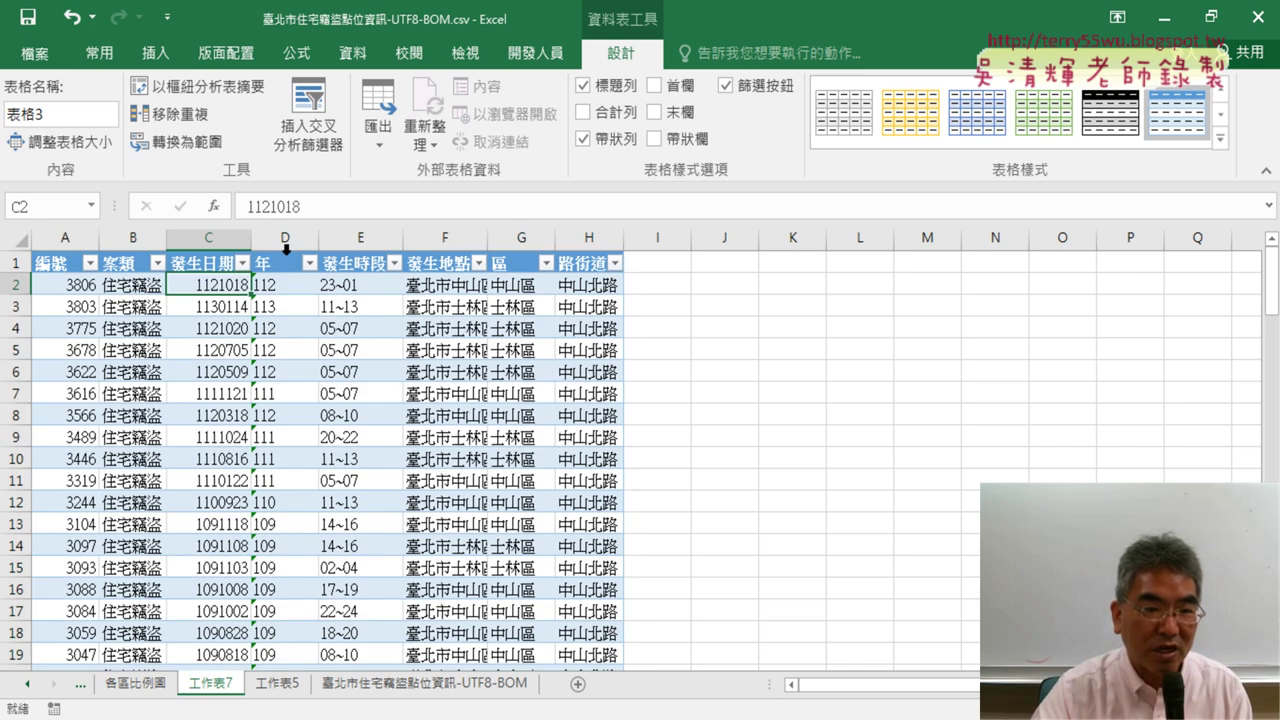
pyautogui.click(290, 287)
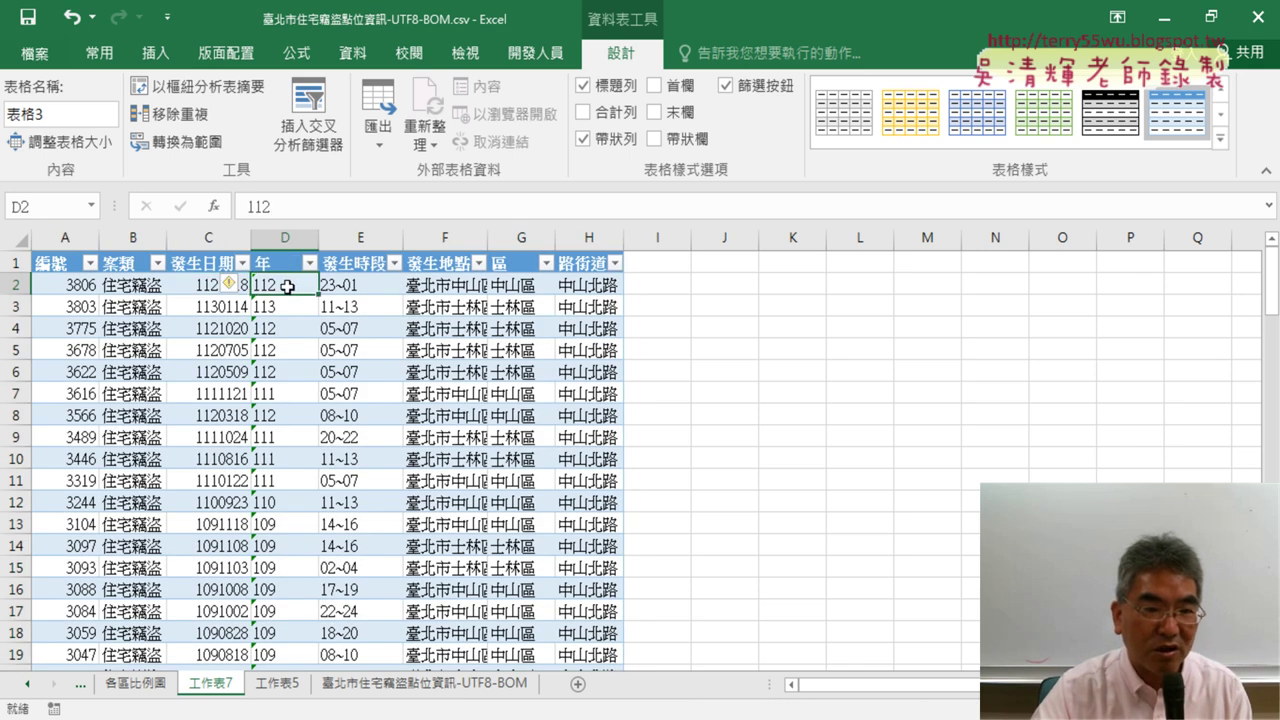
# In I2, start a LEFT formula from Recently Used functions, using the F2 address as its text
pyautogui.click(653, 286)
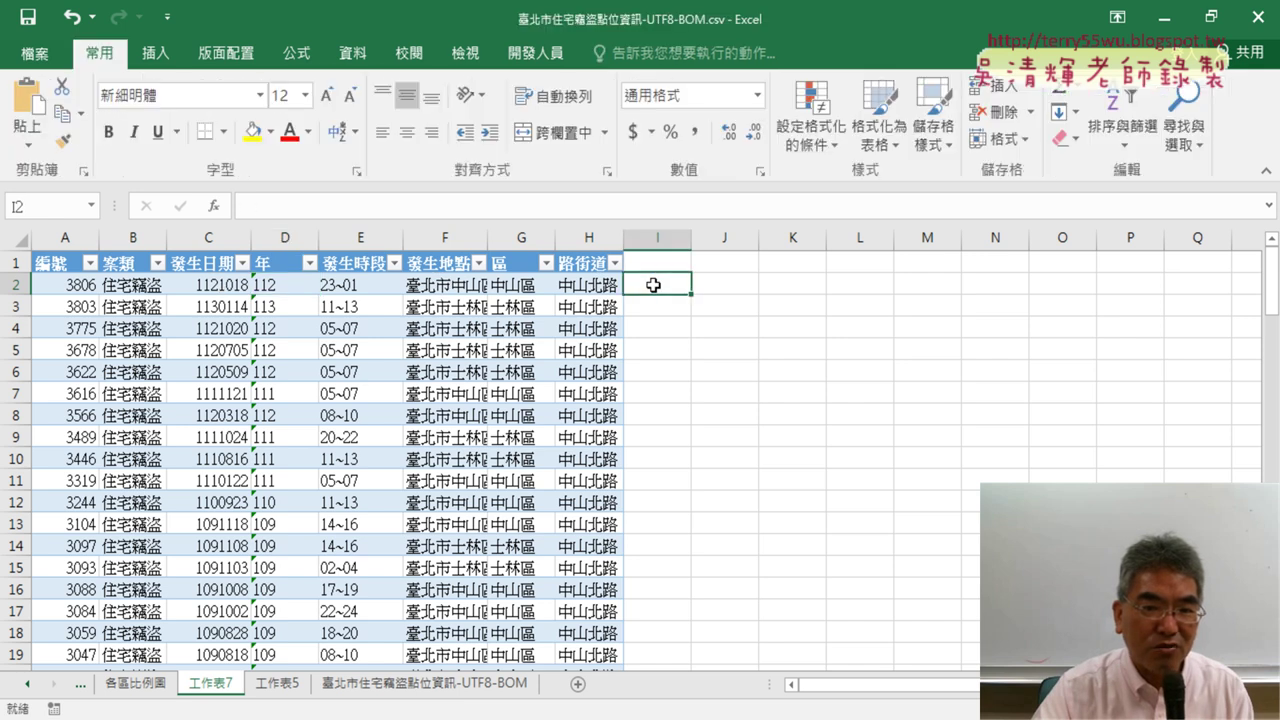
pyautogui.click(216, 208)
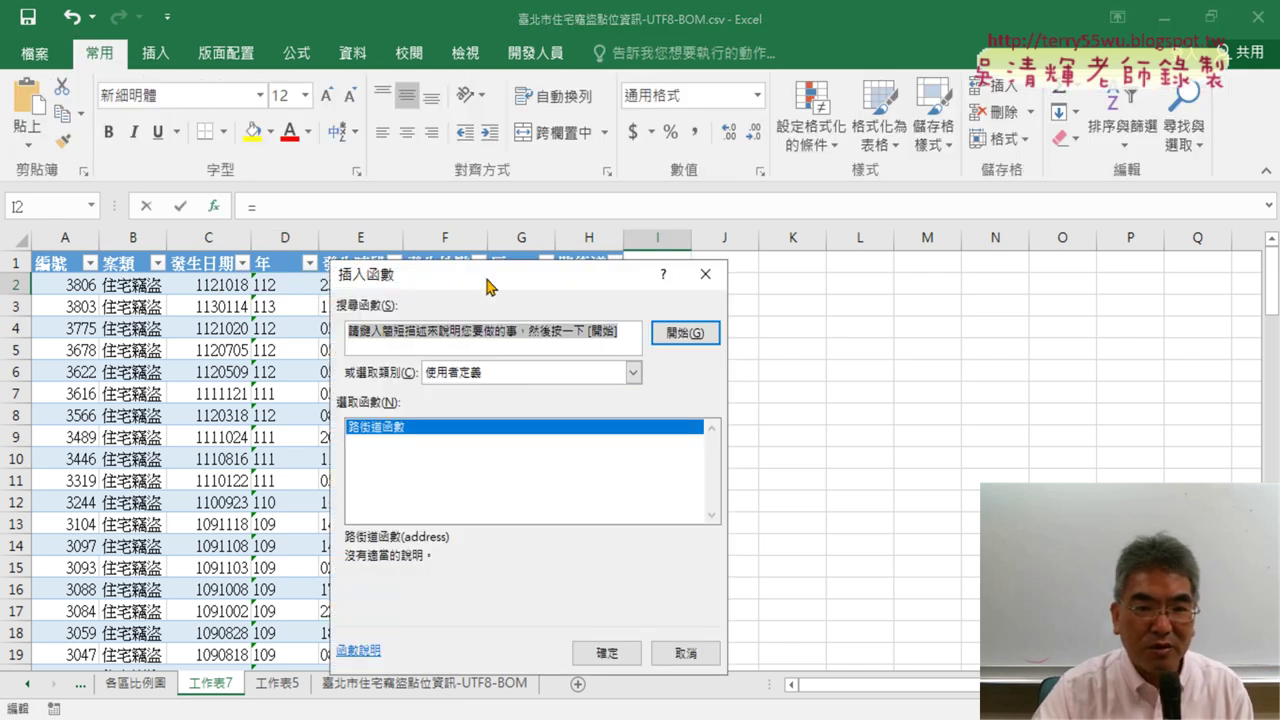
pyautogui.click(485, 376)
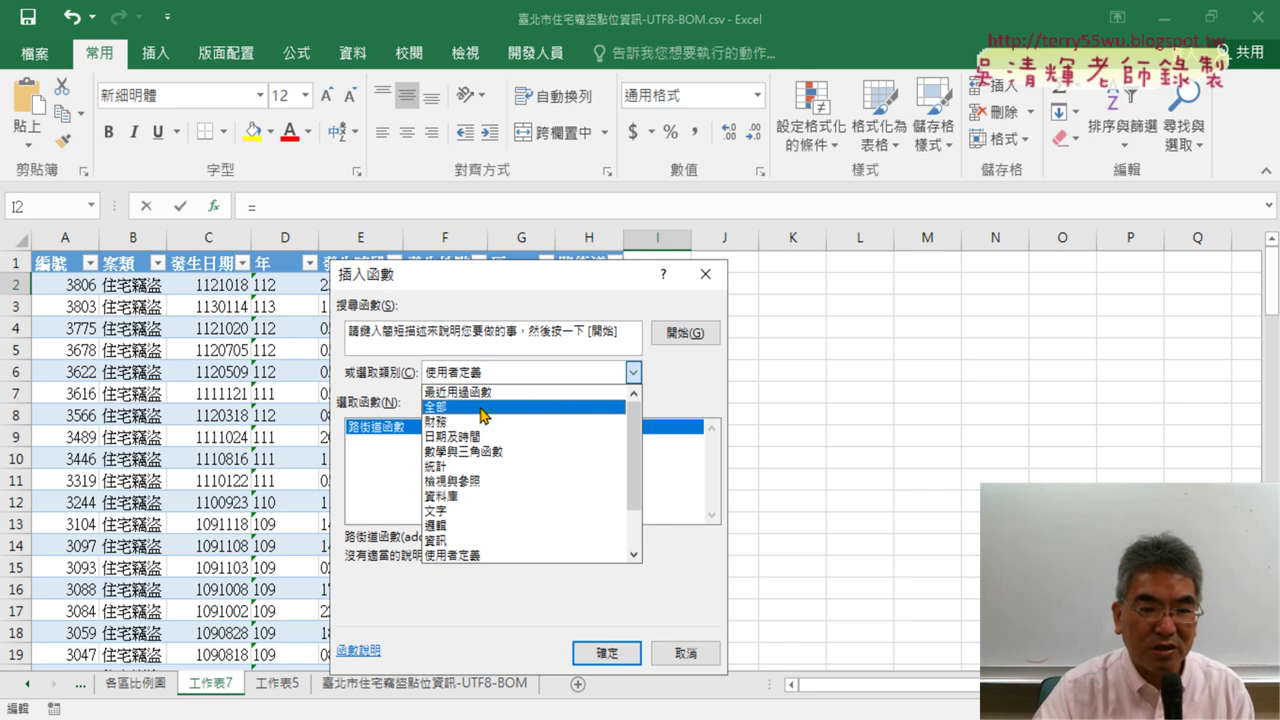
pyautogui.click(455, 392)
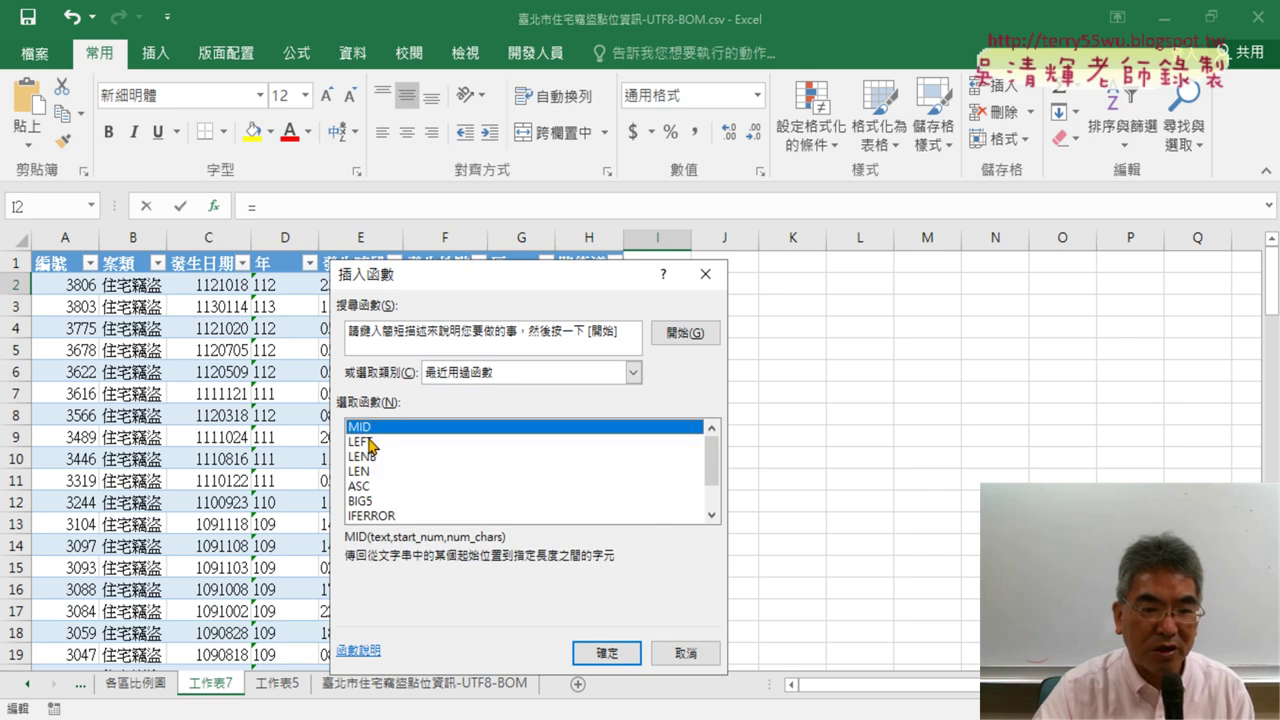
pyautogui.doubleClick(368, 441)
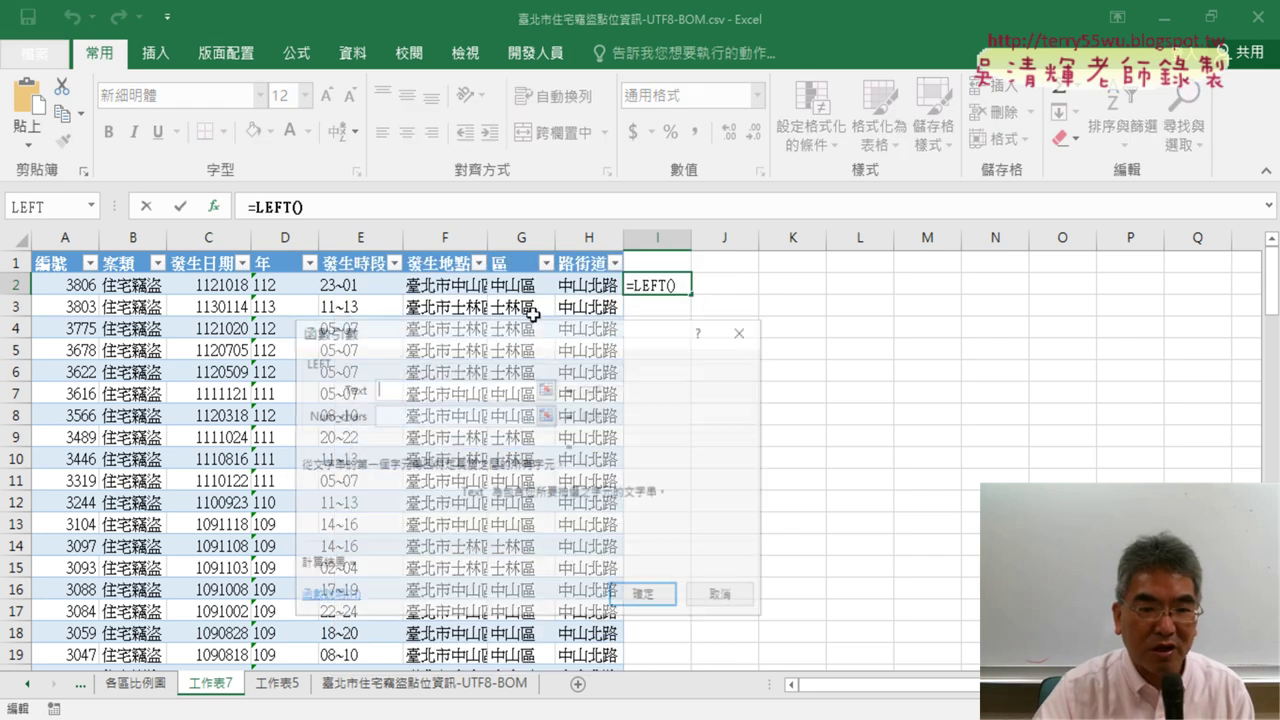
pyautogui.click(450, 285)
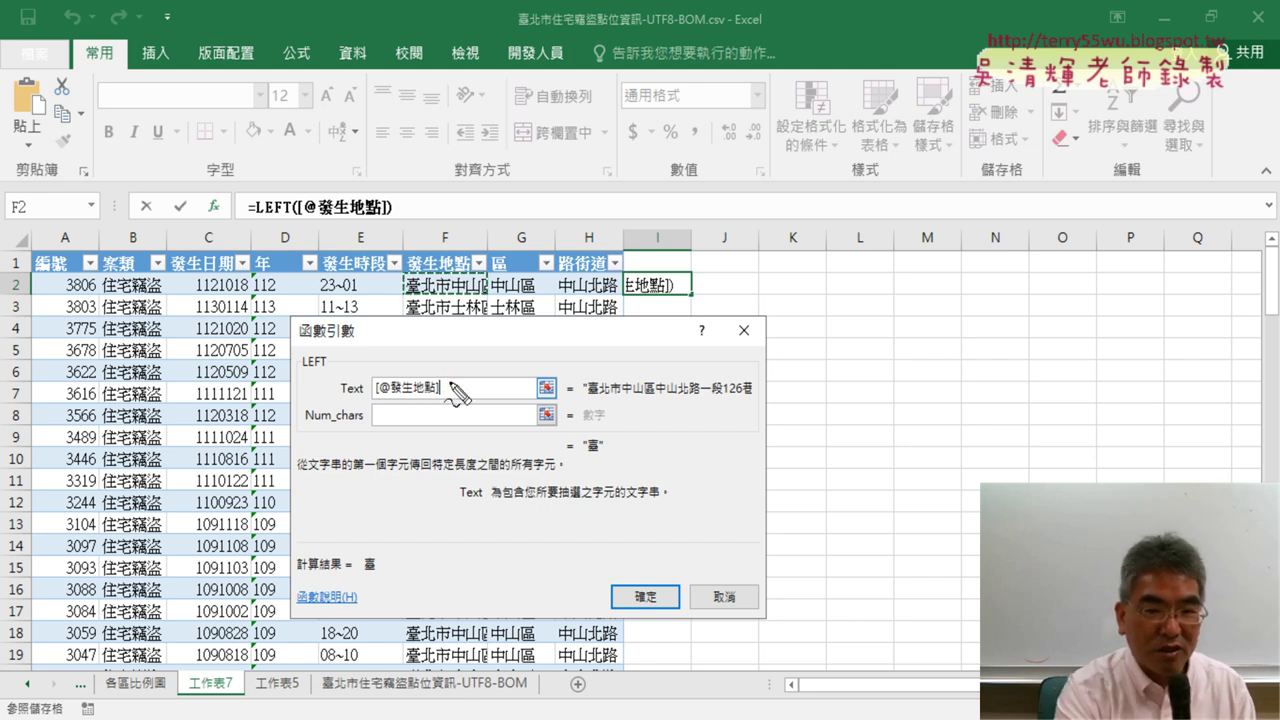
pyautogui.moveTo(437, 297)
pyautogui.mouseDown()
pyautogui.moveTo(478, 297)
pyautogui.moveTo(352, 378)
pyautogui.moveTo(452, 396)
pyautogui.mouseUp()
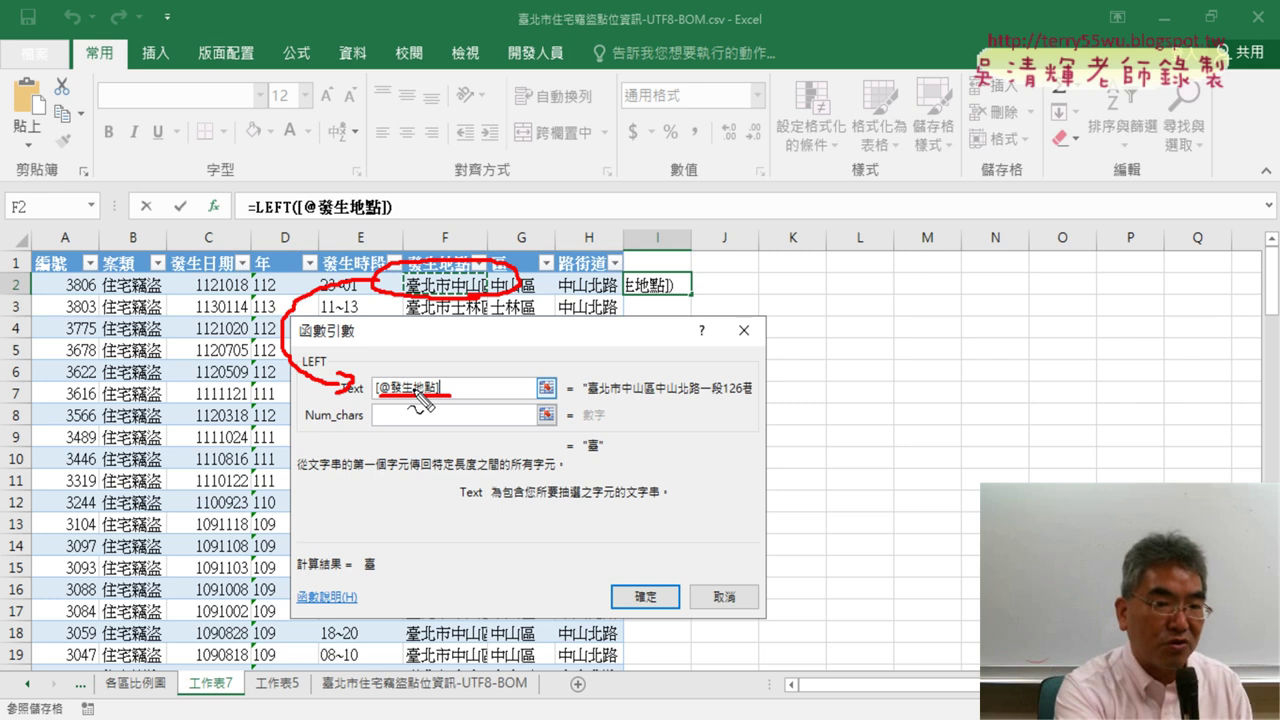
pyautogui.press('Escape')
pyautogui.click(415, 388)
# Cancel the LEFT formula, then convert table 表格3 to a normal range and confirm
pyautogui.click(723, 596)
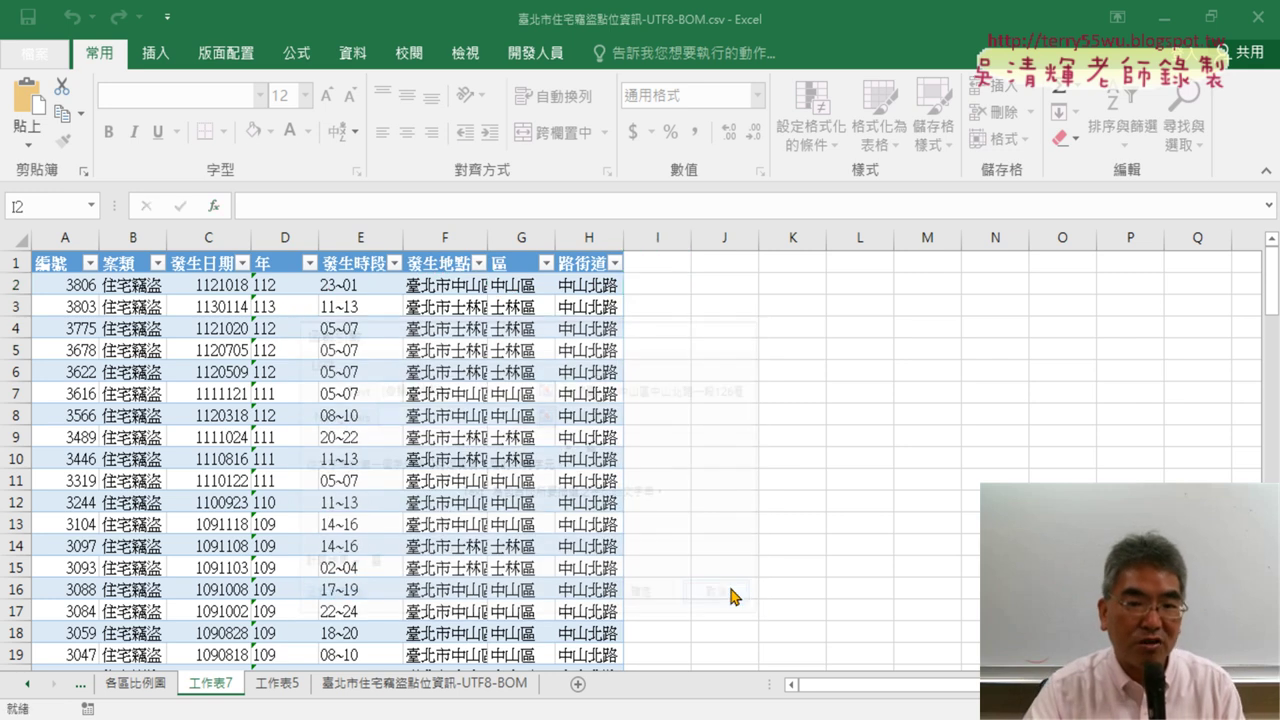
pyautogui.click(278, 284)
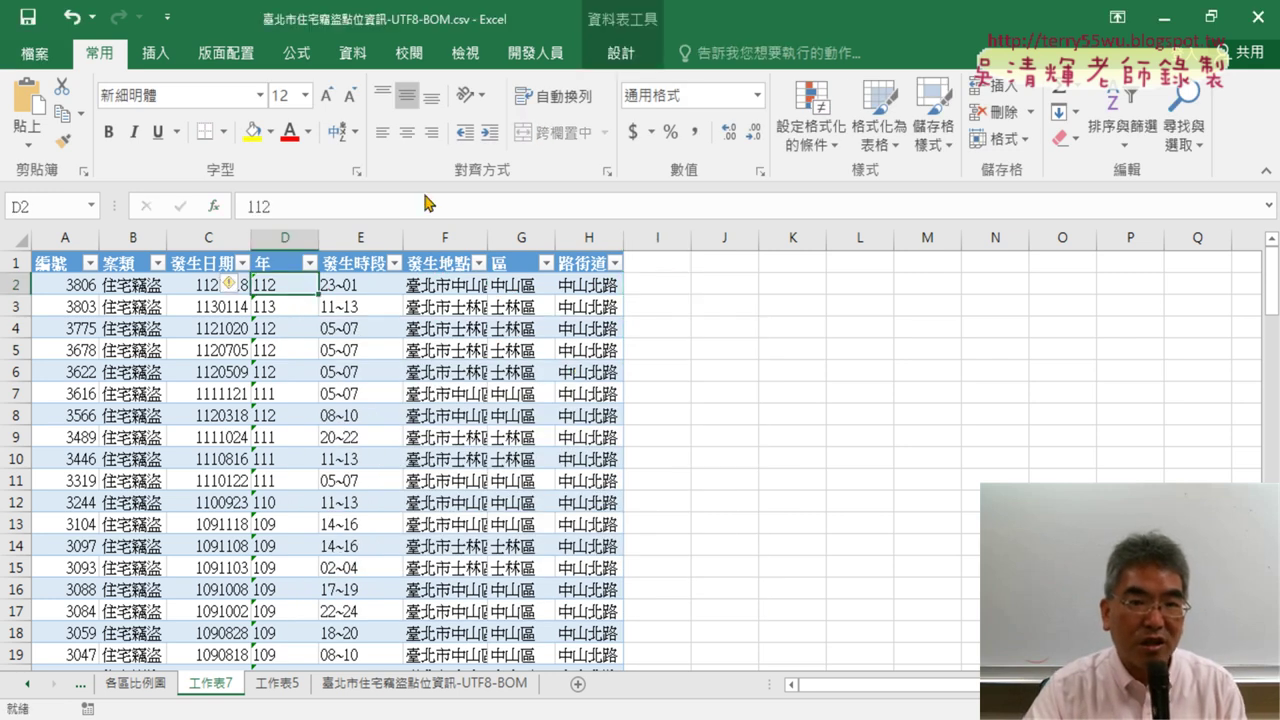
pyautogui.click(621, 55)
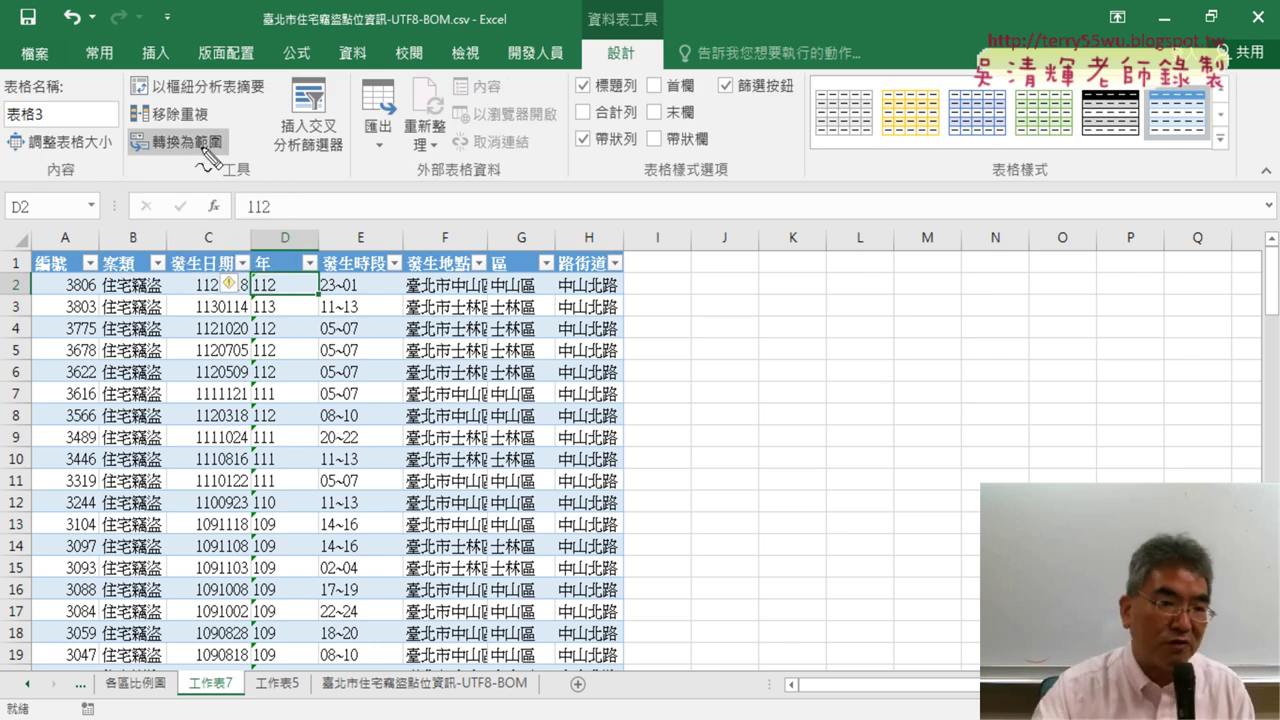
pyautogui.moveTo(258, 165)
pyautogui.mouseDown()
pyautogui.moveTo(140, 162)
pyautogui.moveTo(262, 150)
pyautogui.mouseUp()
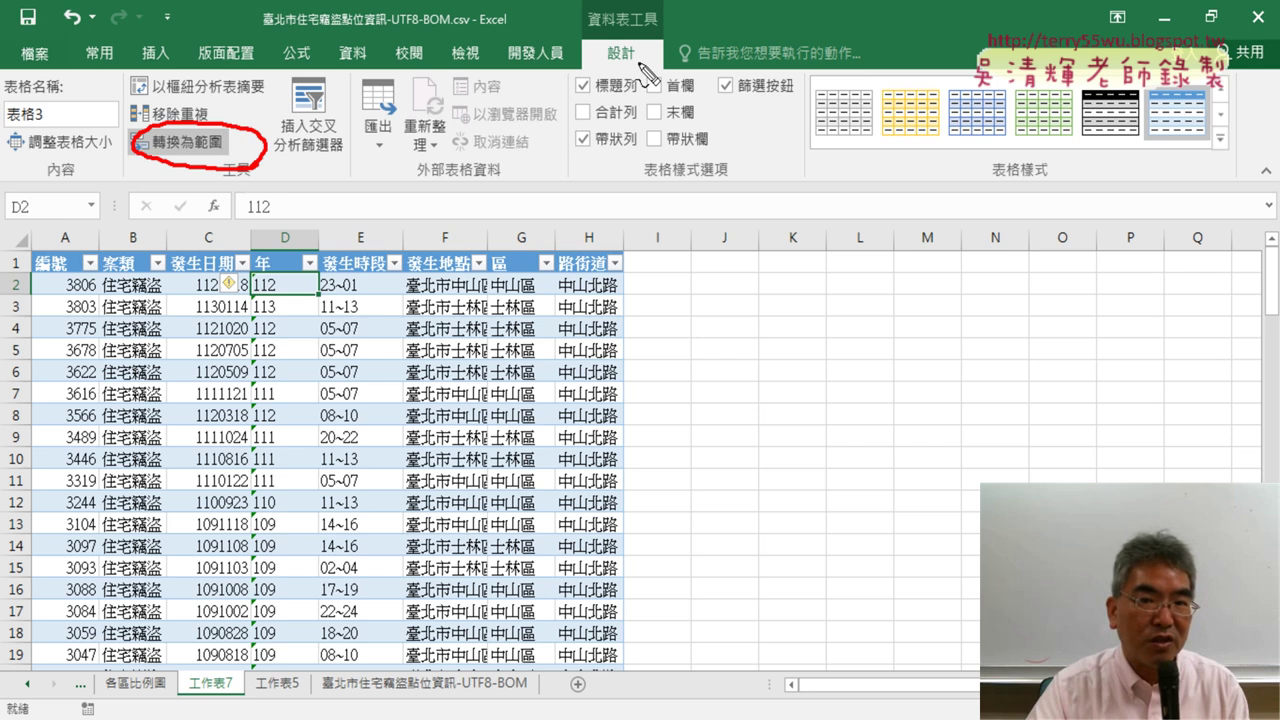
pyautogui.moveTo(655, 62)
pyautogui.mouseDown()
pyautogui.moveTo(592, 125)
pyautogui.moveTo(308, 205)
pyautogui.mouseUp()
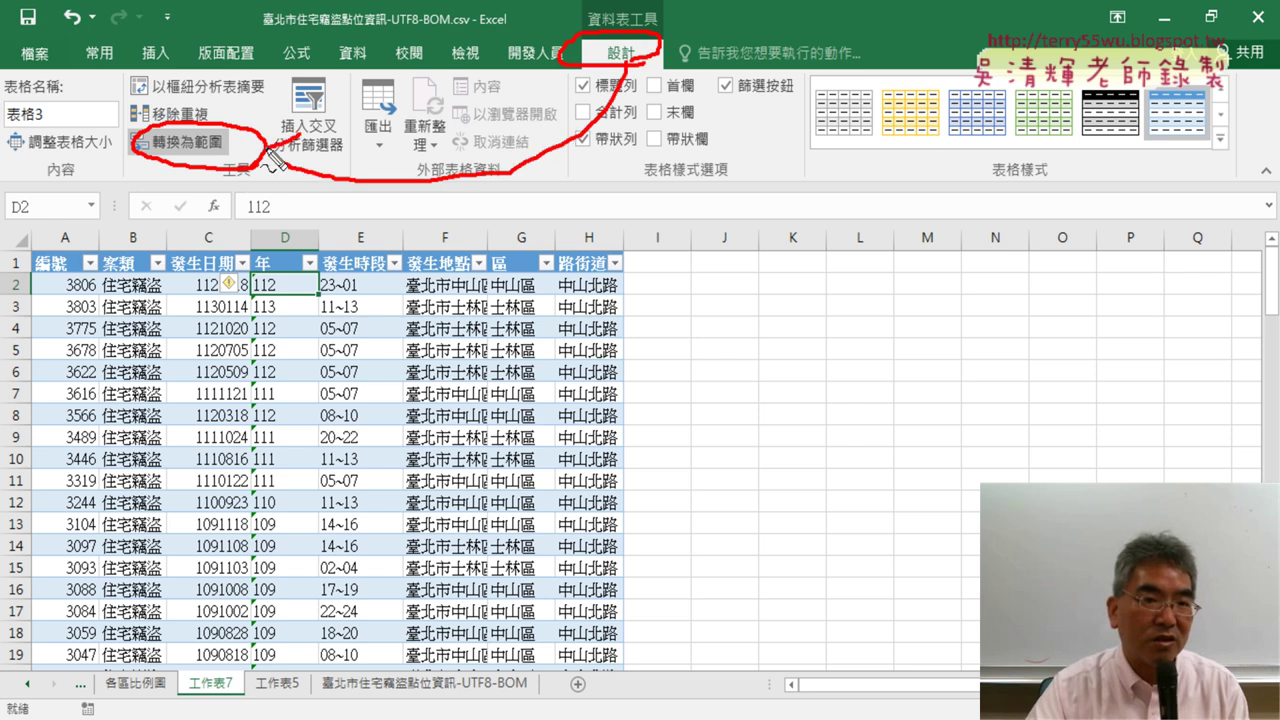
pyautogui.press('Escape')
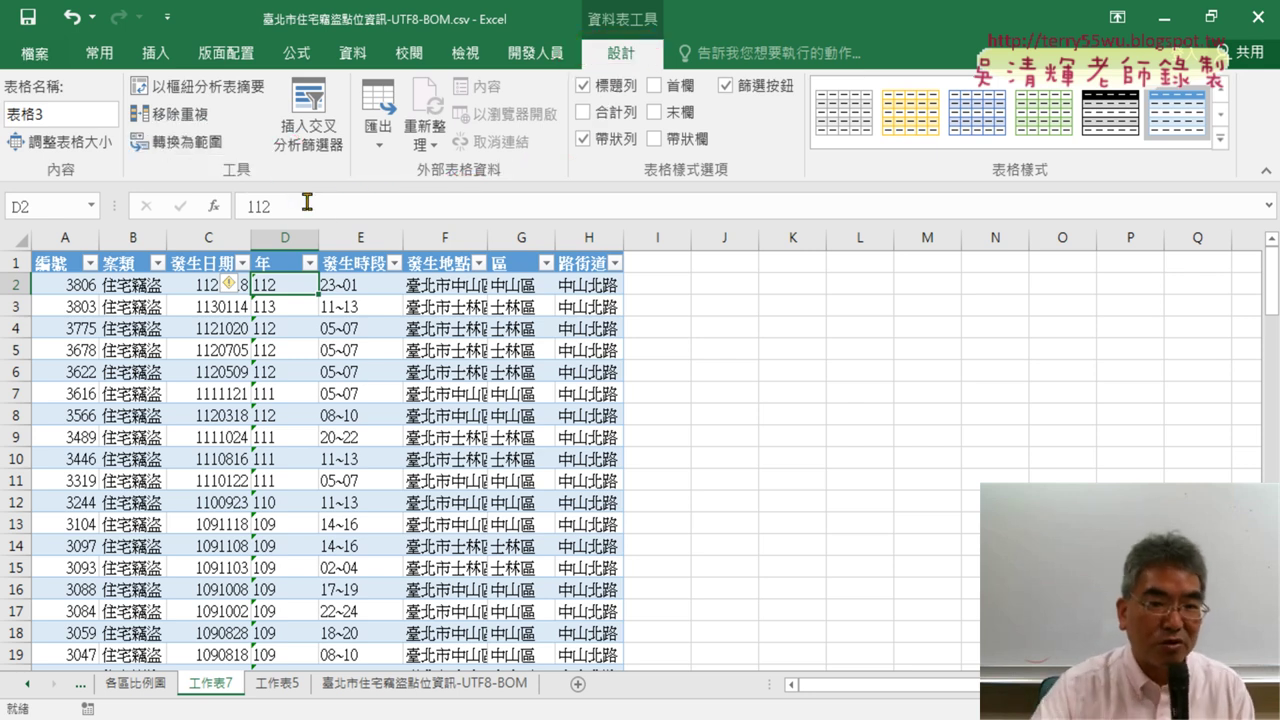
pyautogui.click(205, 151)
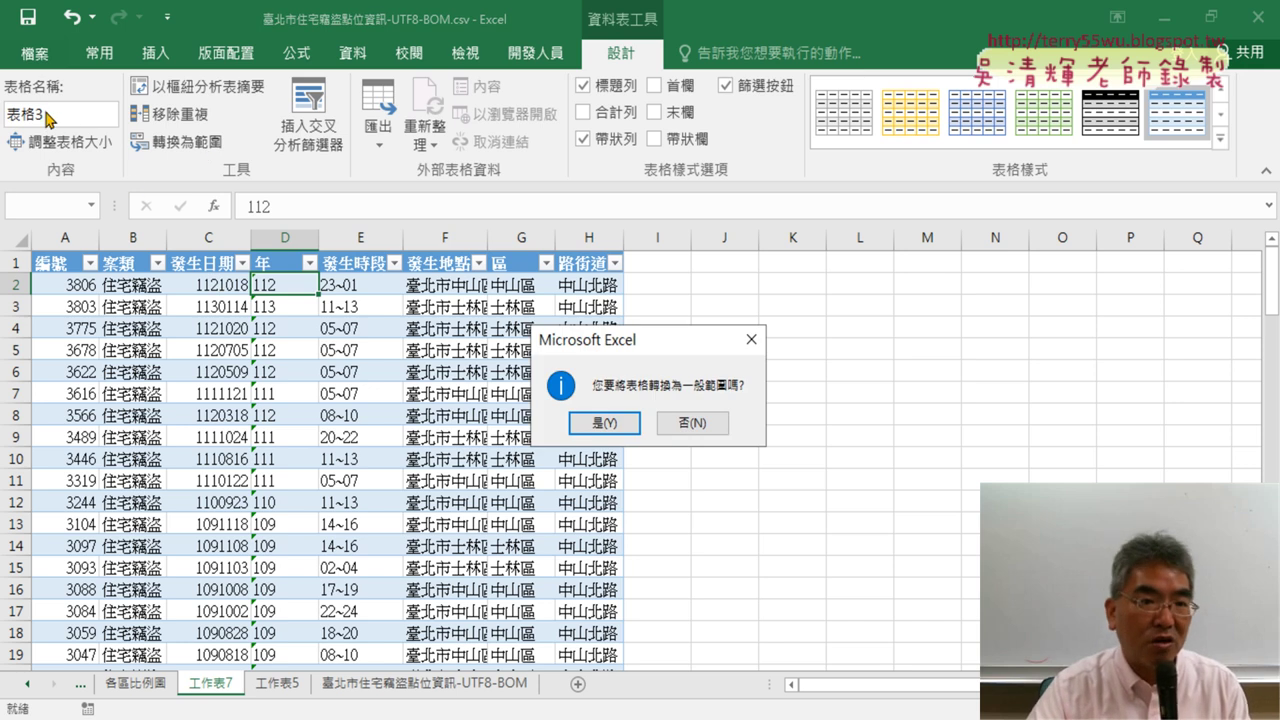
pyautogui.click(600, 424)
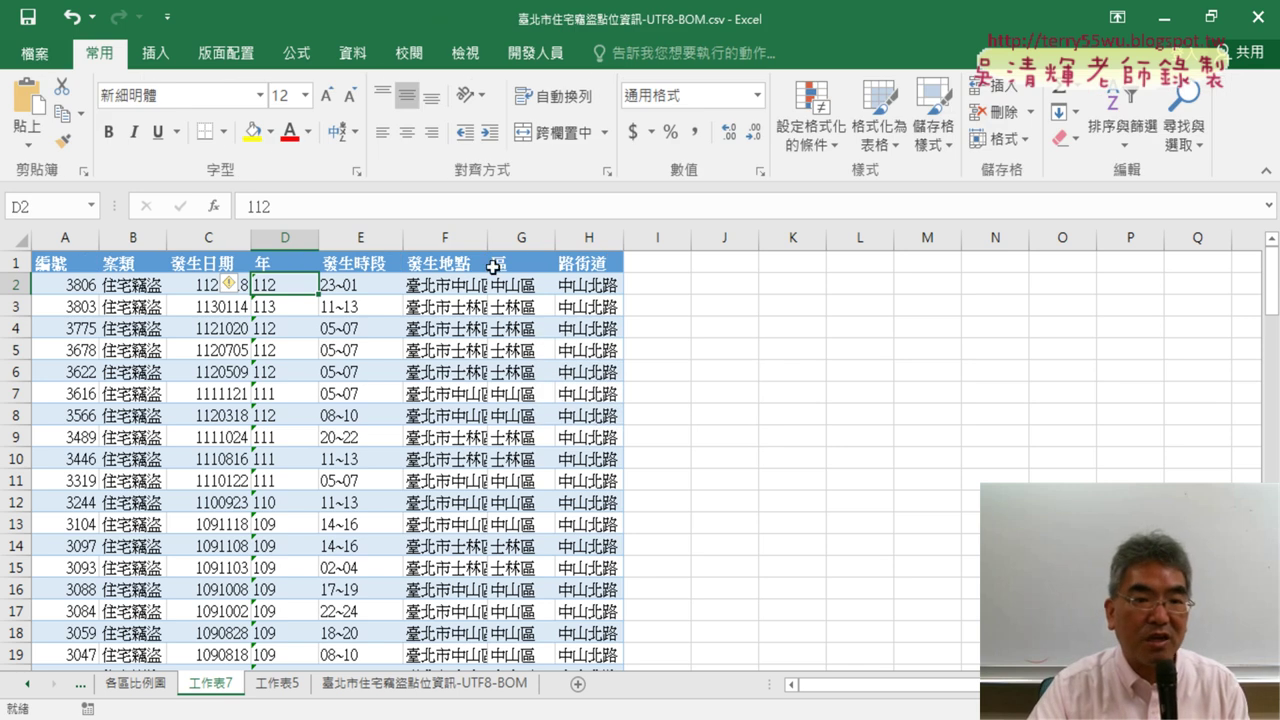
pyautogui.click(665, 285)
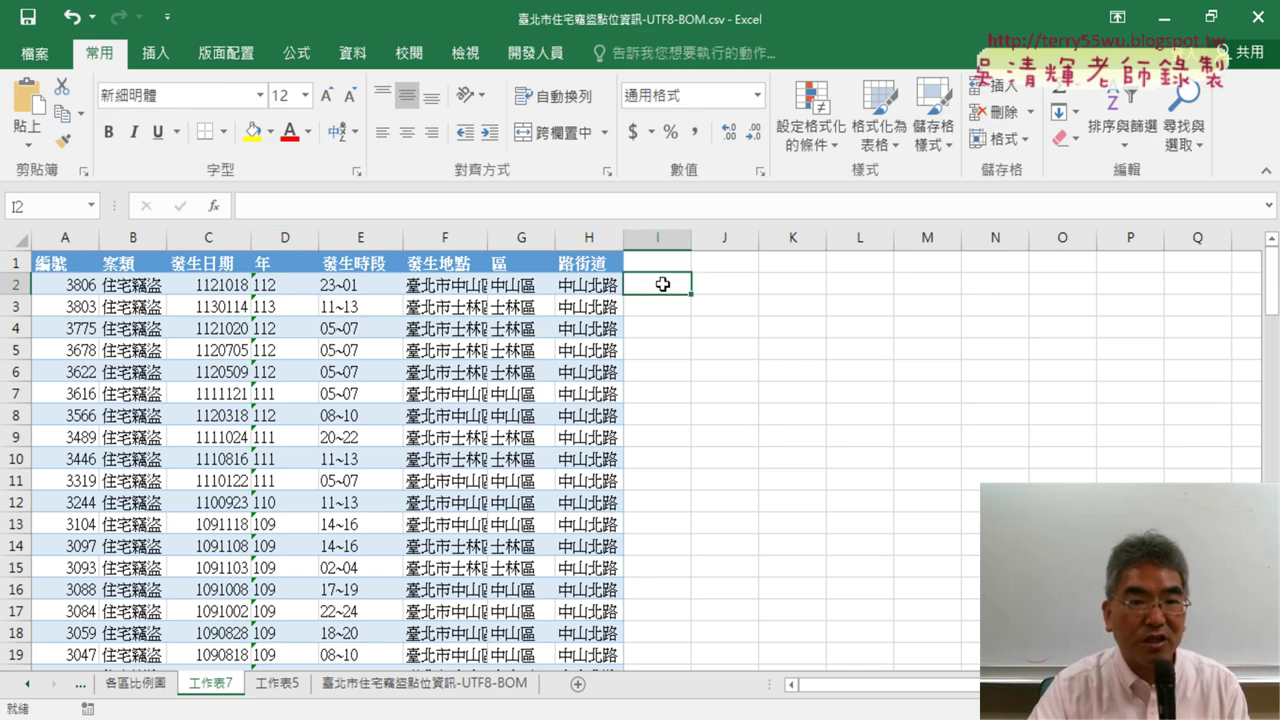
pyautogui.click(211, 210)
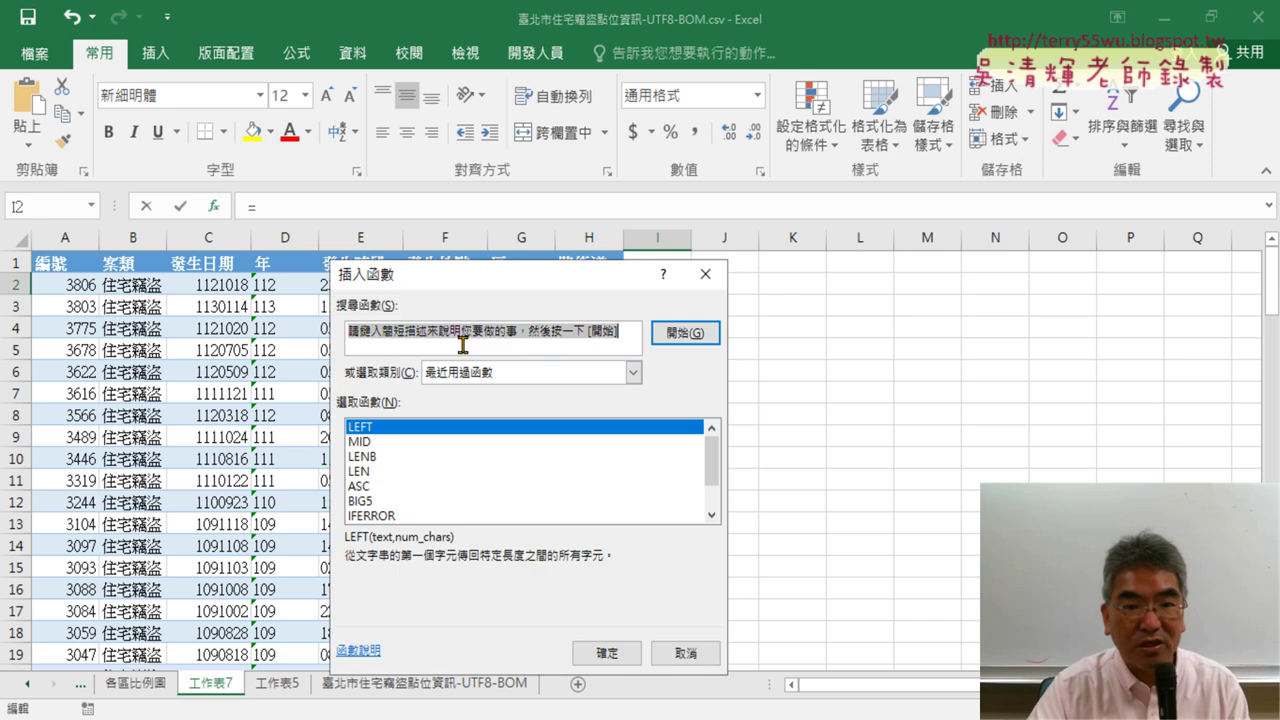
pyautogui.doubleClick(362, 441)
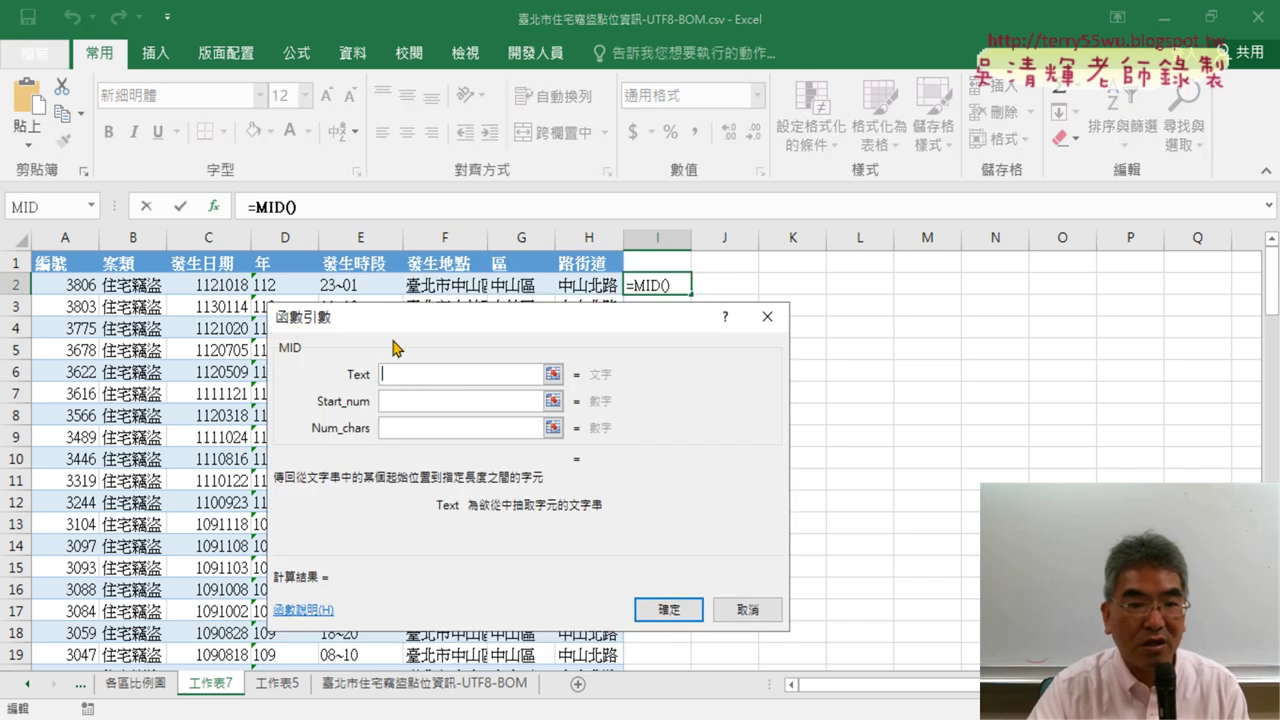
pyautogui.moveTo(352, 325); pyautogui.dragTo(427, 307)
pyautogui.click(448, 284)
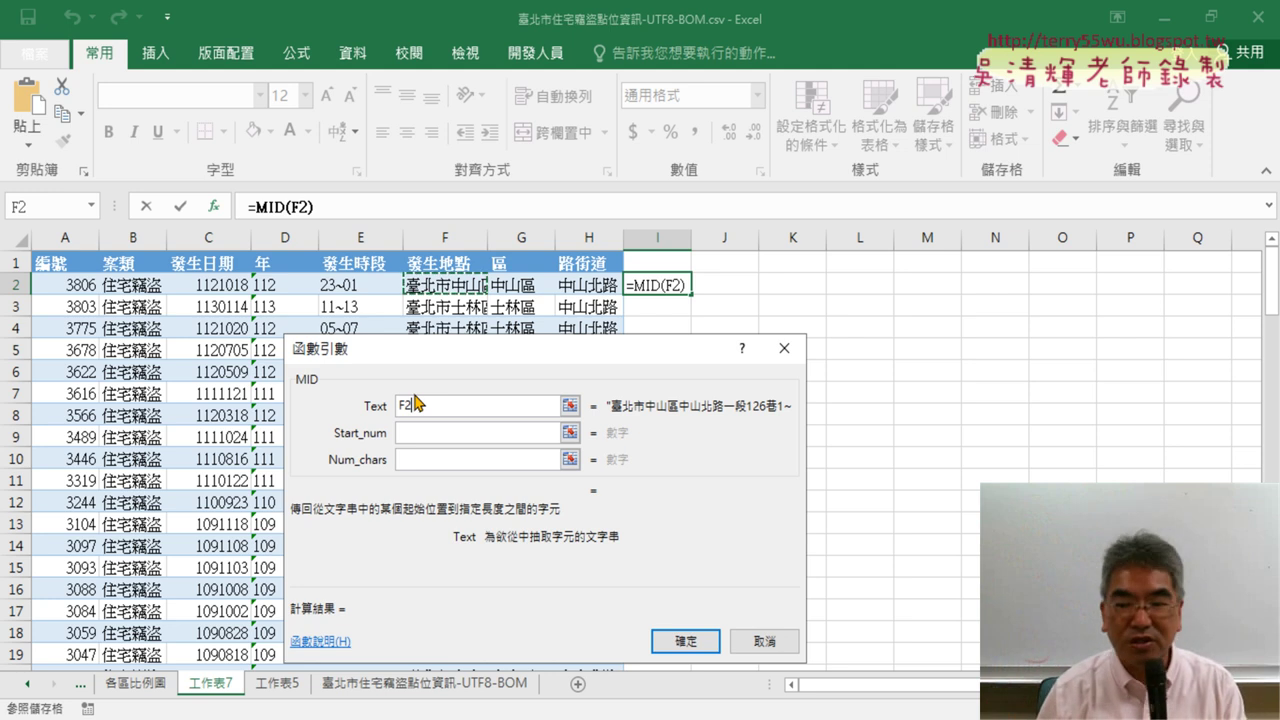
pyautogui.click(418, 432)
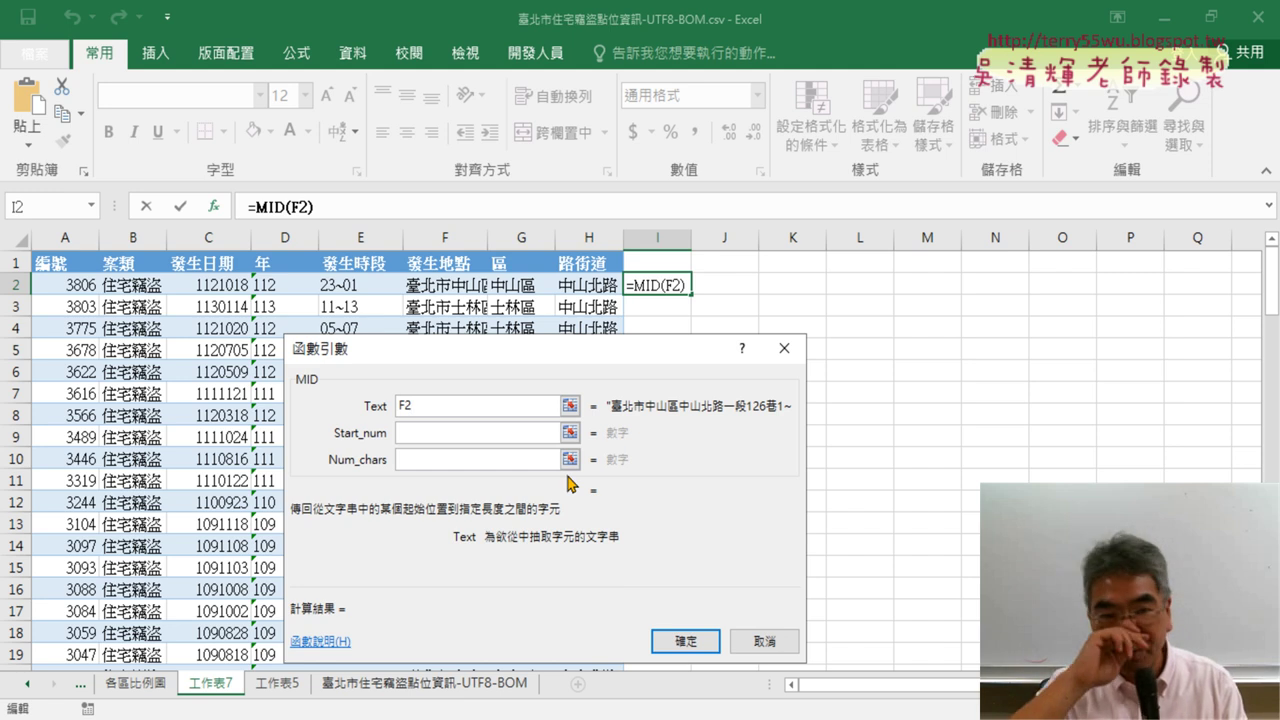
pyautogui.click(768, 642)
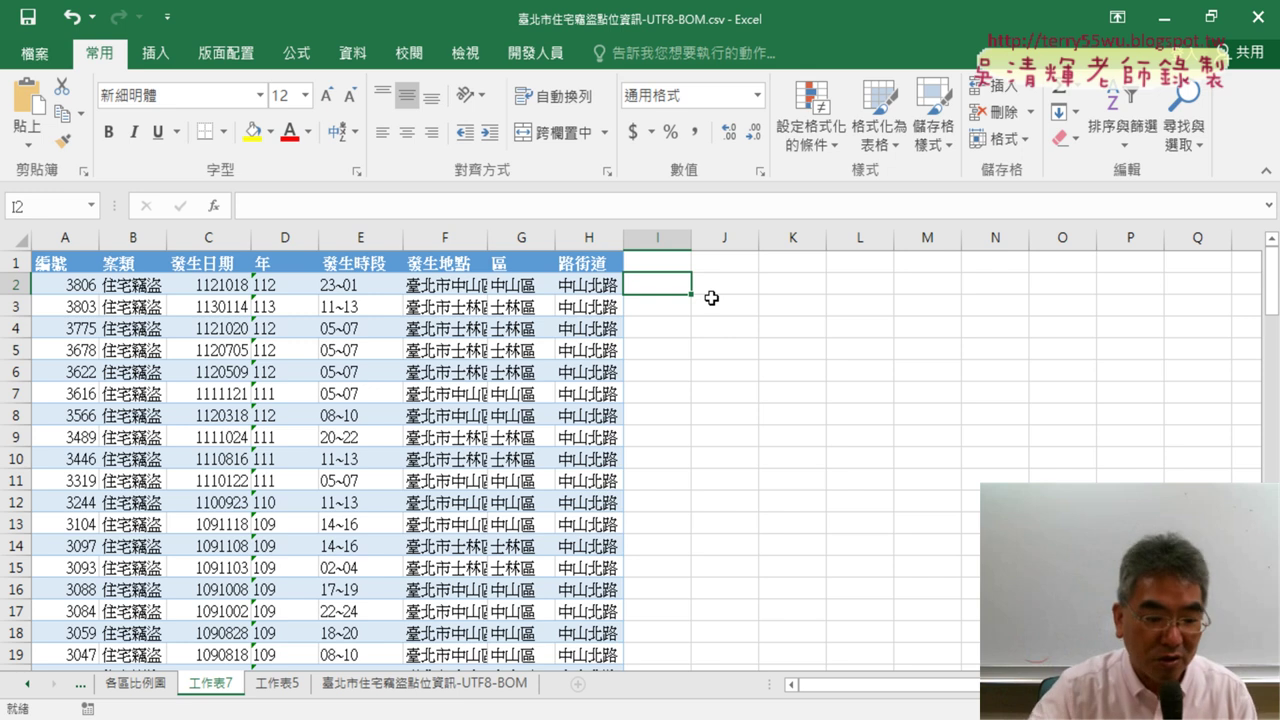
# Undo the range conversion and delete the 工作表7 sheet
pyautogui.hotkey('ctrl', 'z')
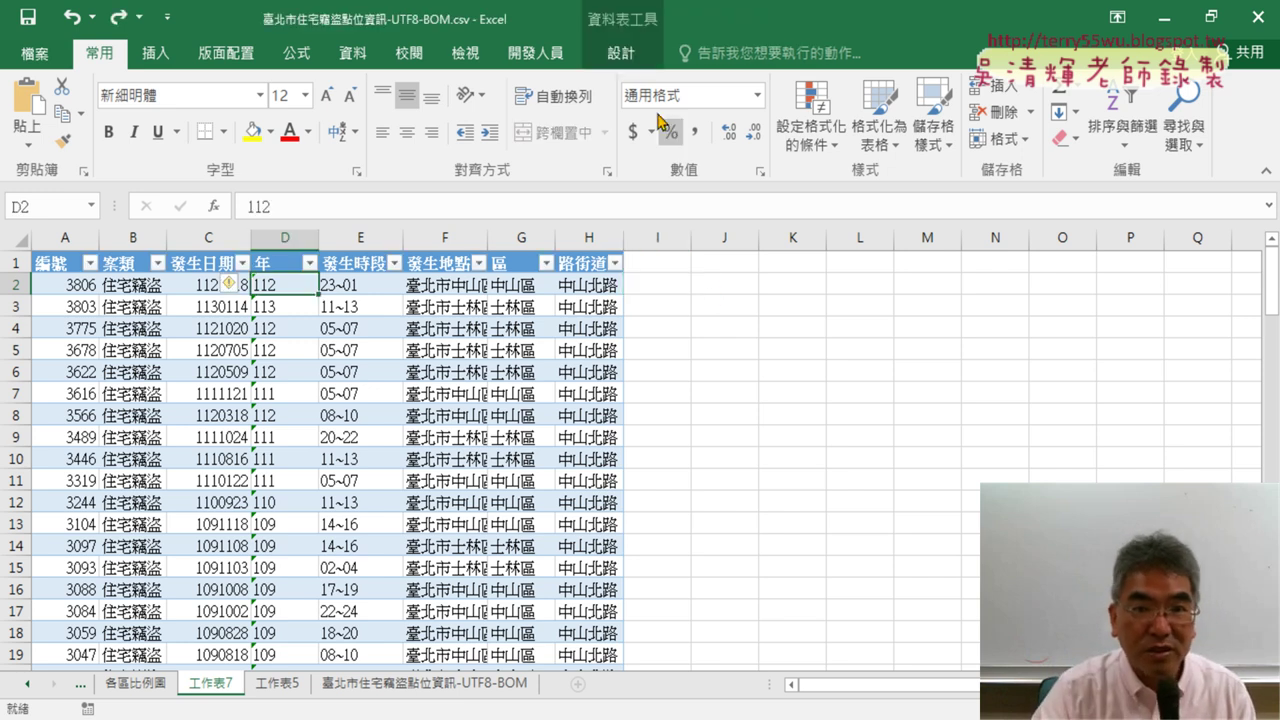
pyautogui.click(621, 55)
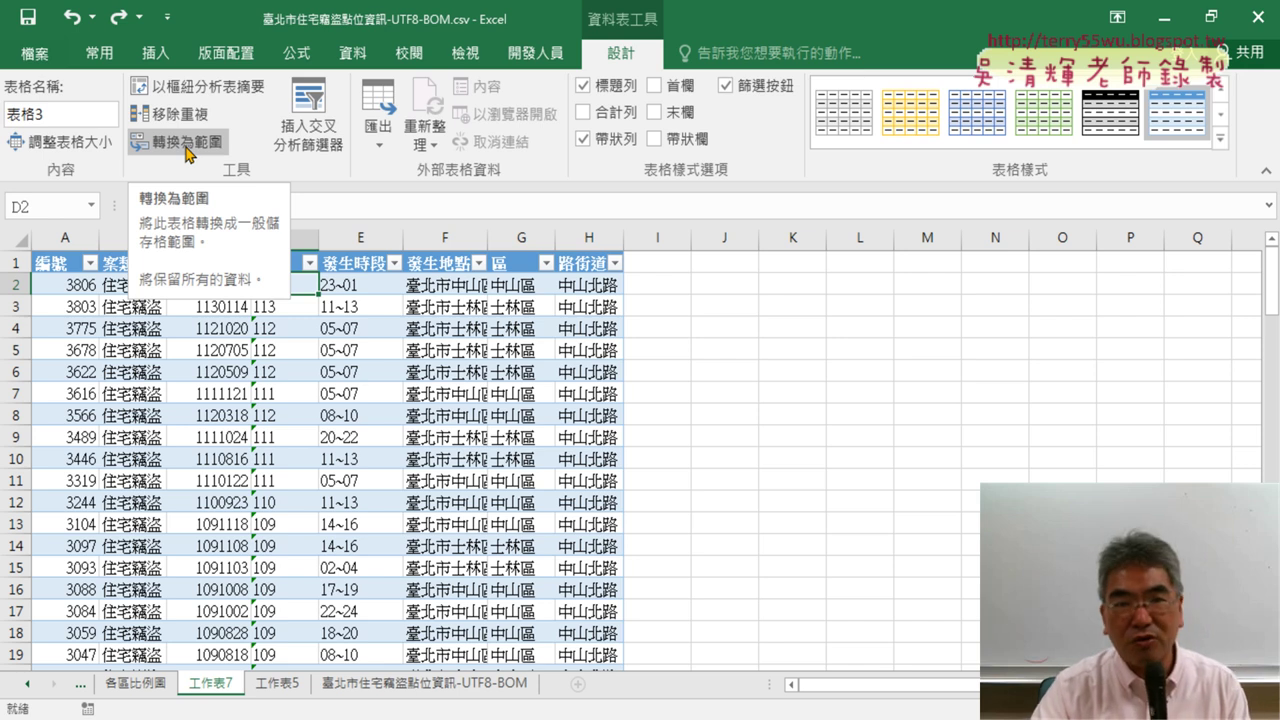
pyautogui.rightClick(225, 690)
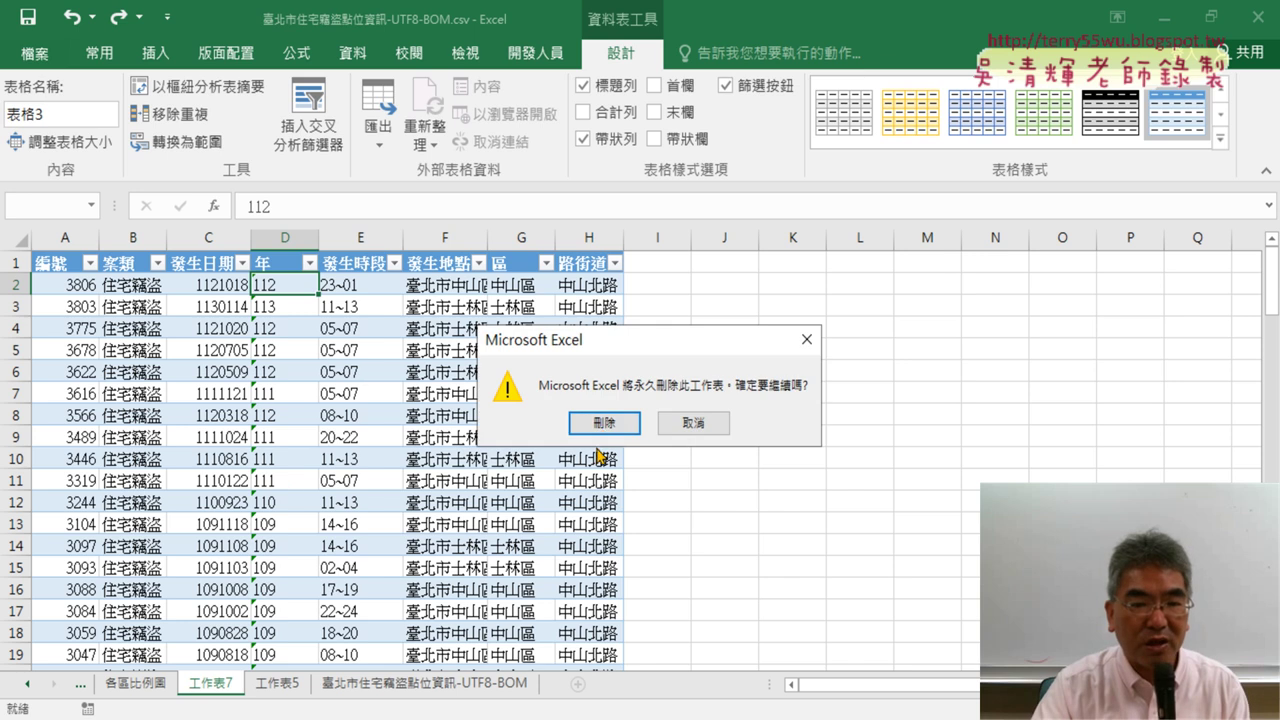
pyautogui.click(598, 424)
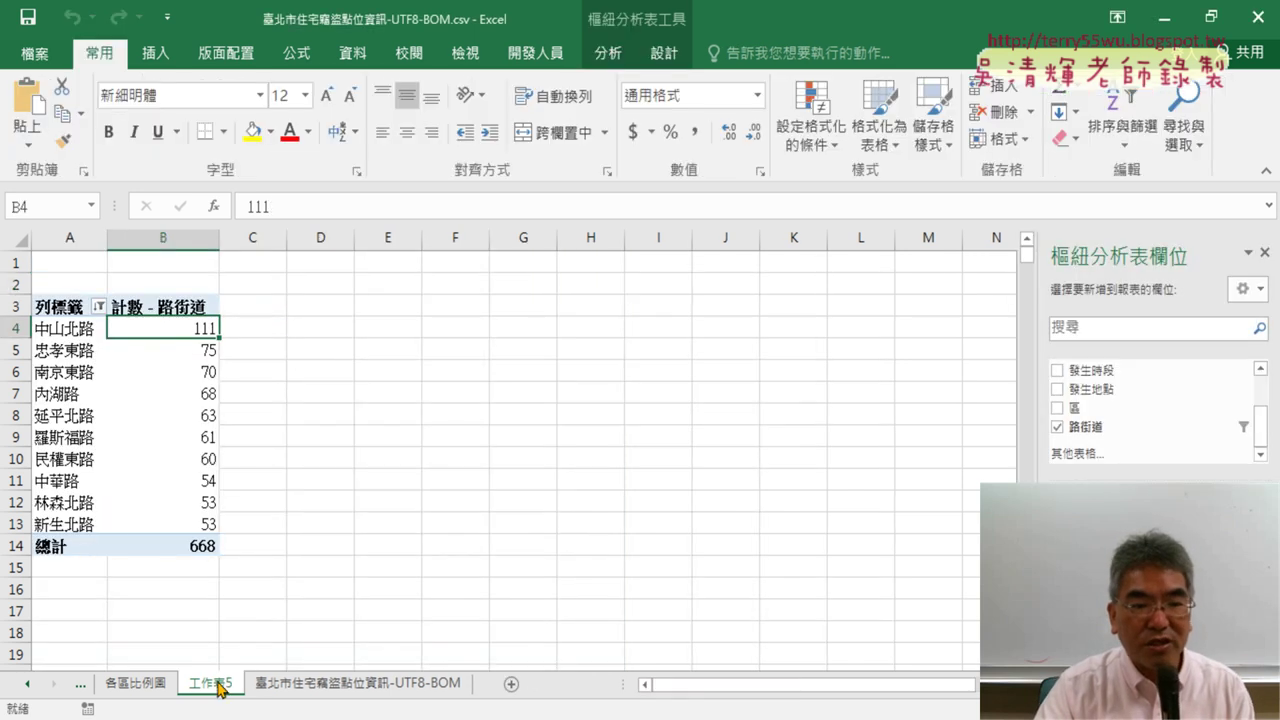
# Rename the 工作表5 pivot sheet tab to 竊盜前十名直條圖 using the IME
pyautogui.click(27, 684)
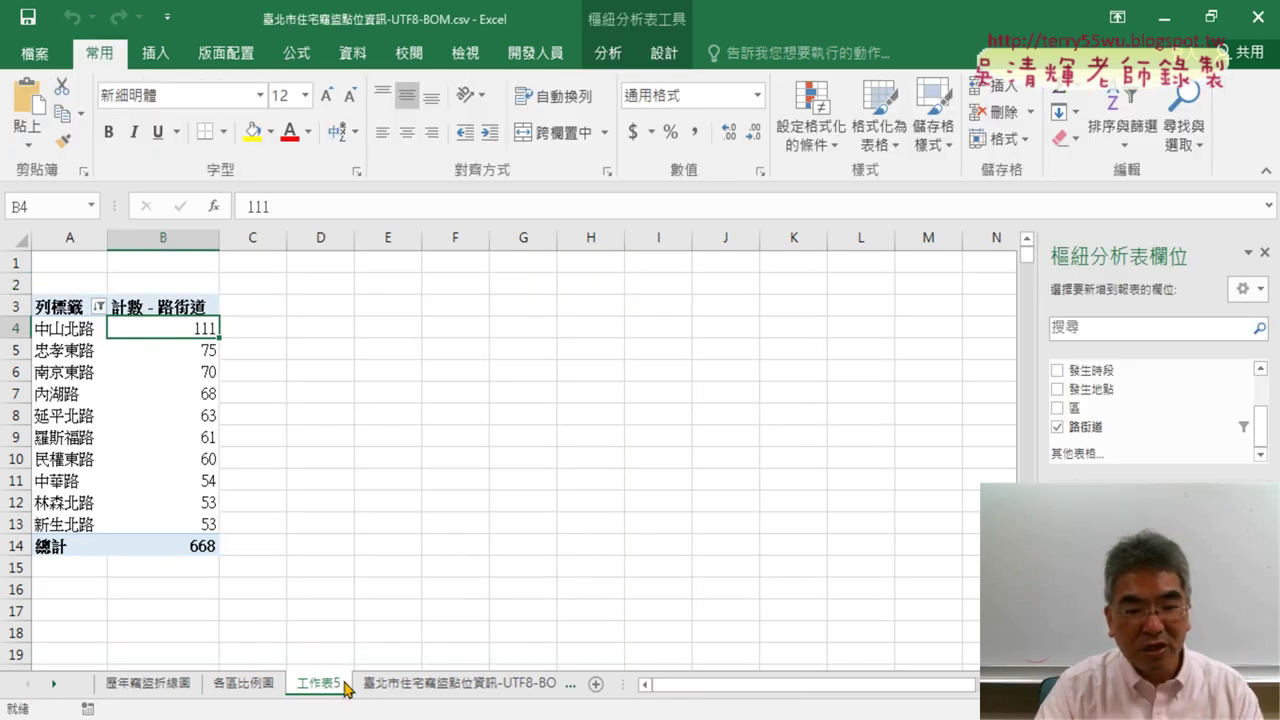
pyautogui.hotkey('alt', 'Tab')
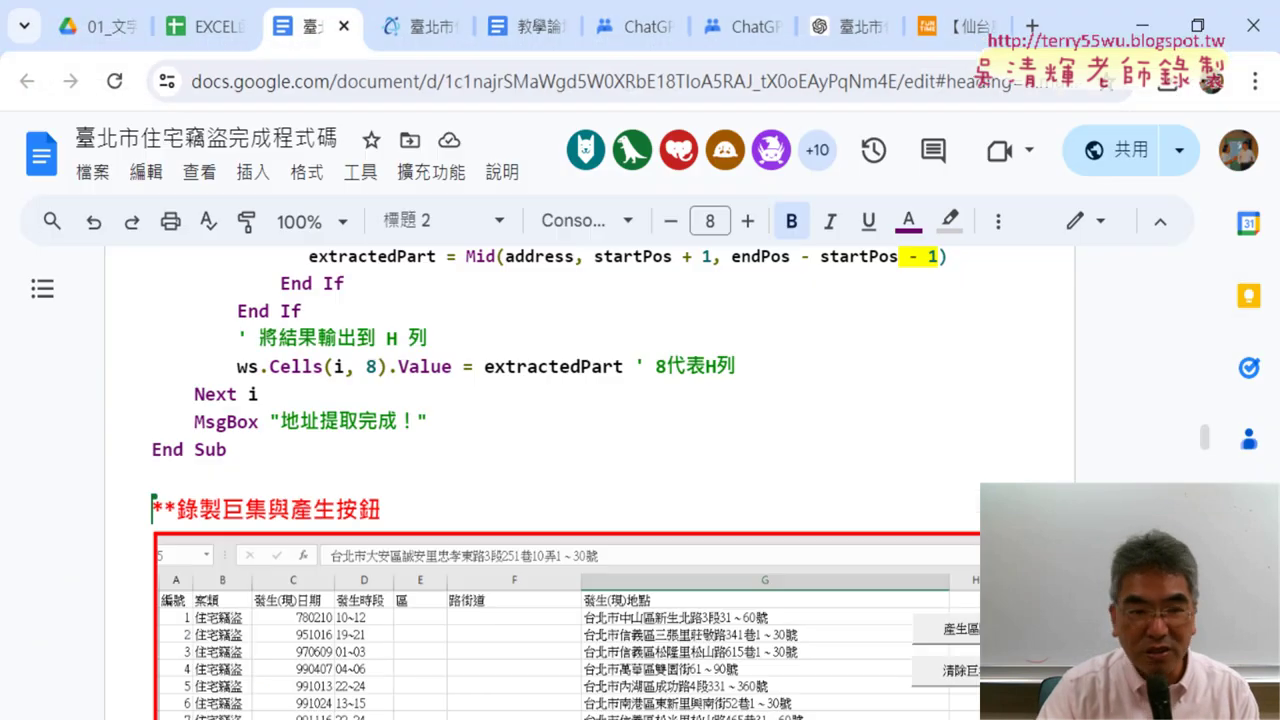
pyautogui.hotkey('alt', 'Tab')
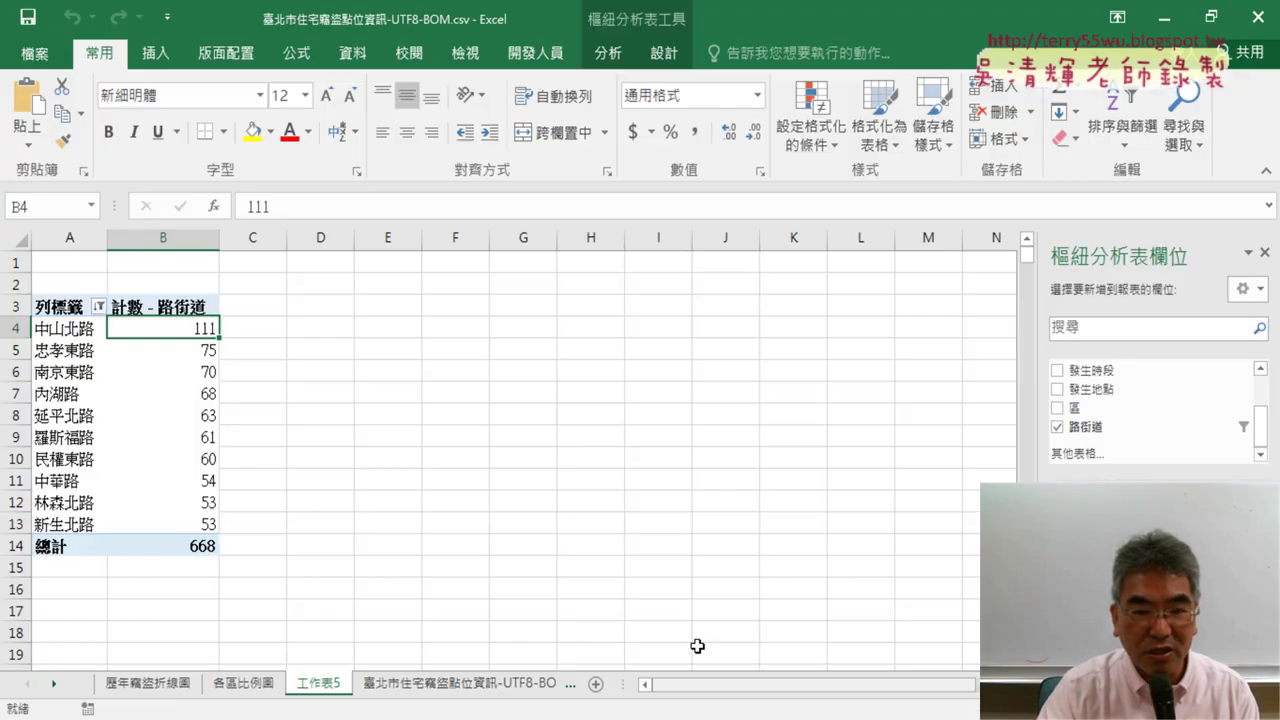
pyautogui.moveTo(323, 686); pyautogui.dragTo(362, 690)
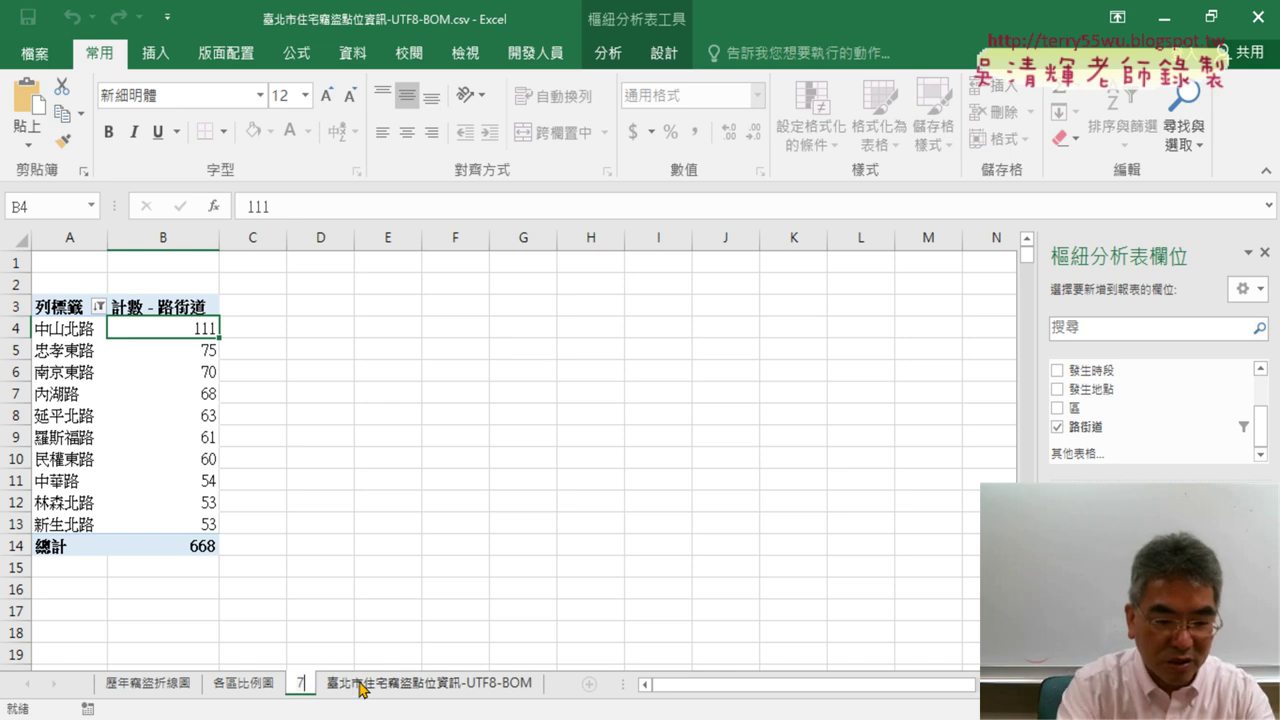
pyautogui.write('前十名')
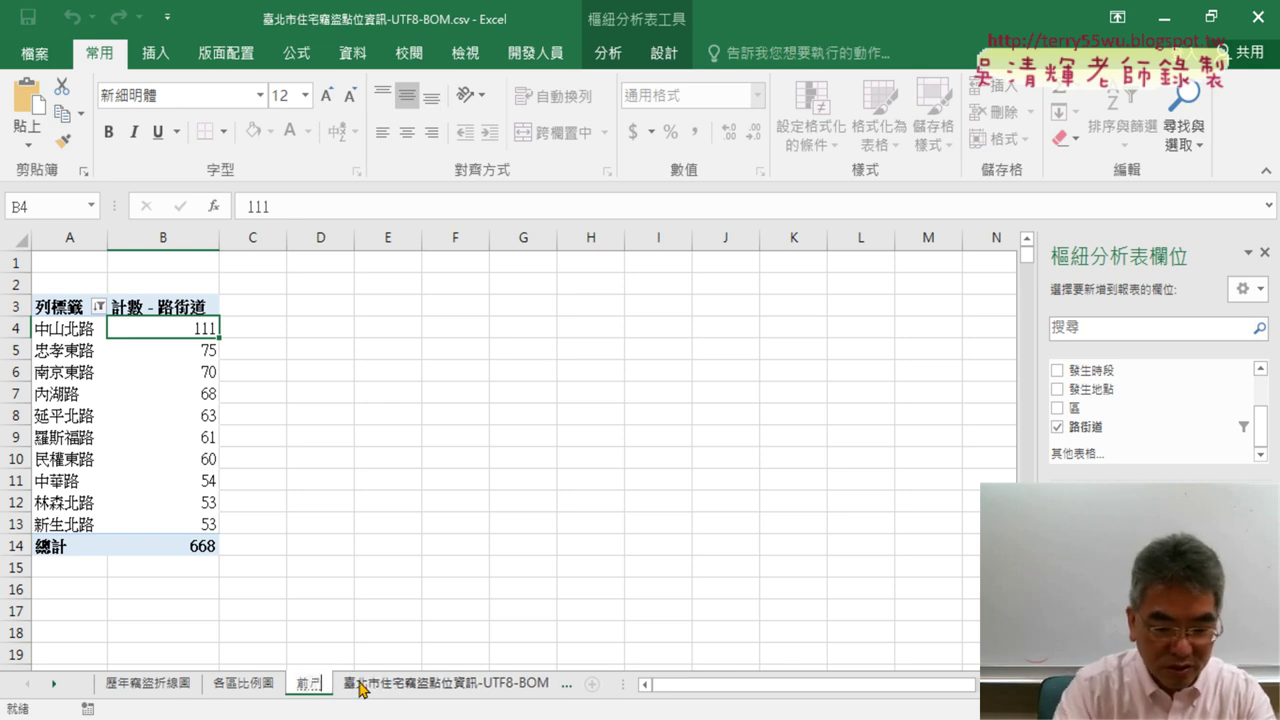
pyautogui.press('Return')
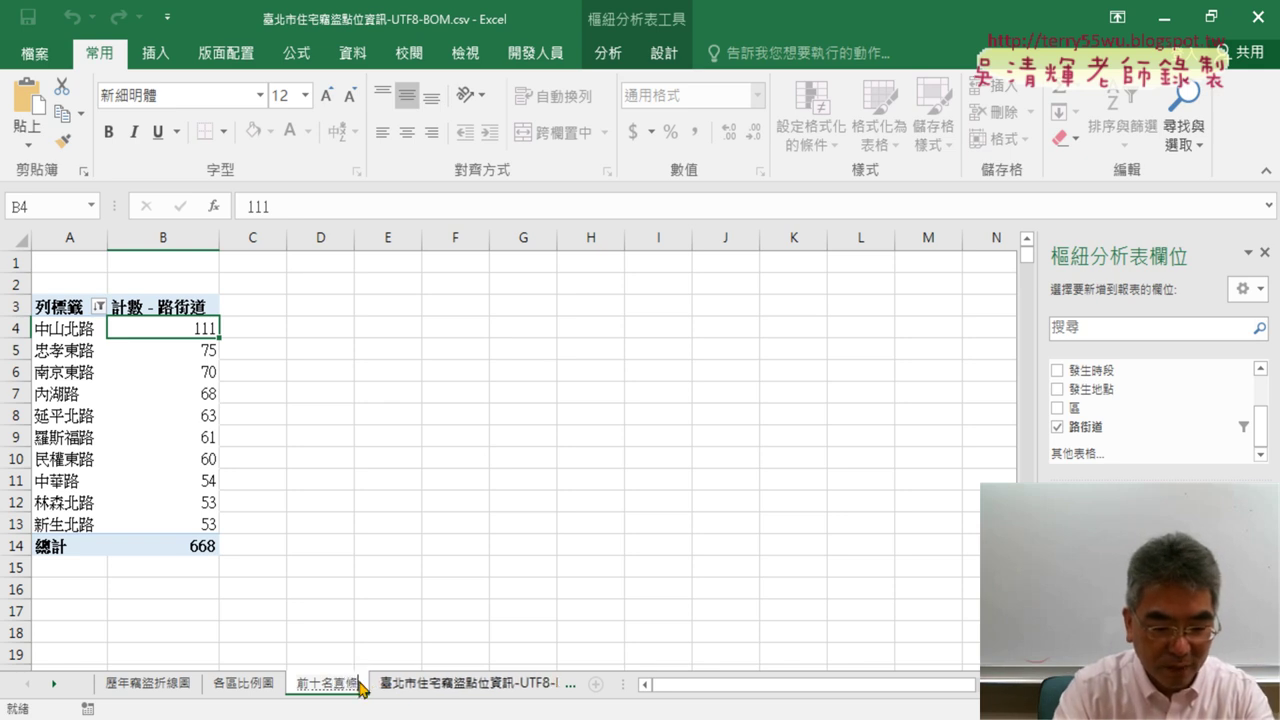
pyautogui.write('熱點')
pyautogui.write('圖')
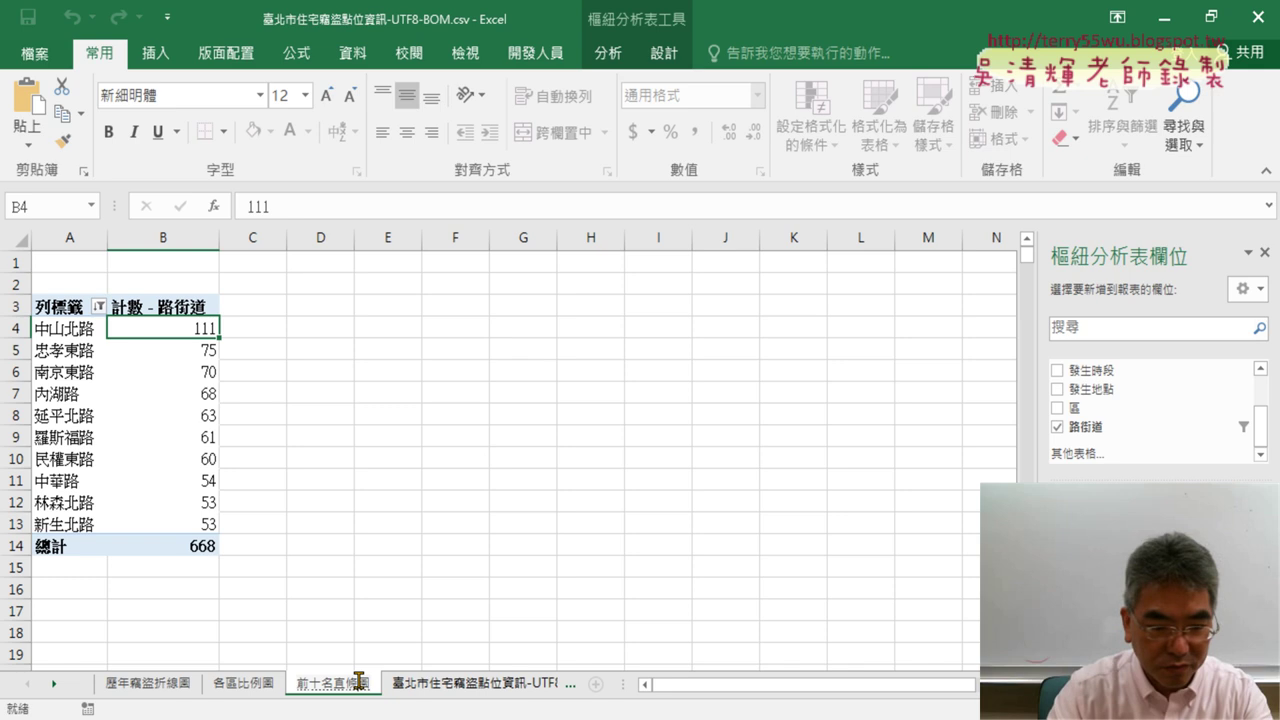
pyautogui.write('竊盜')
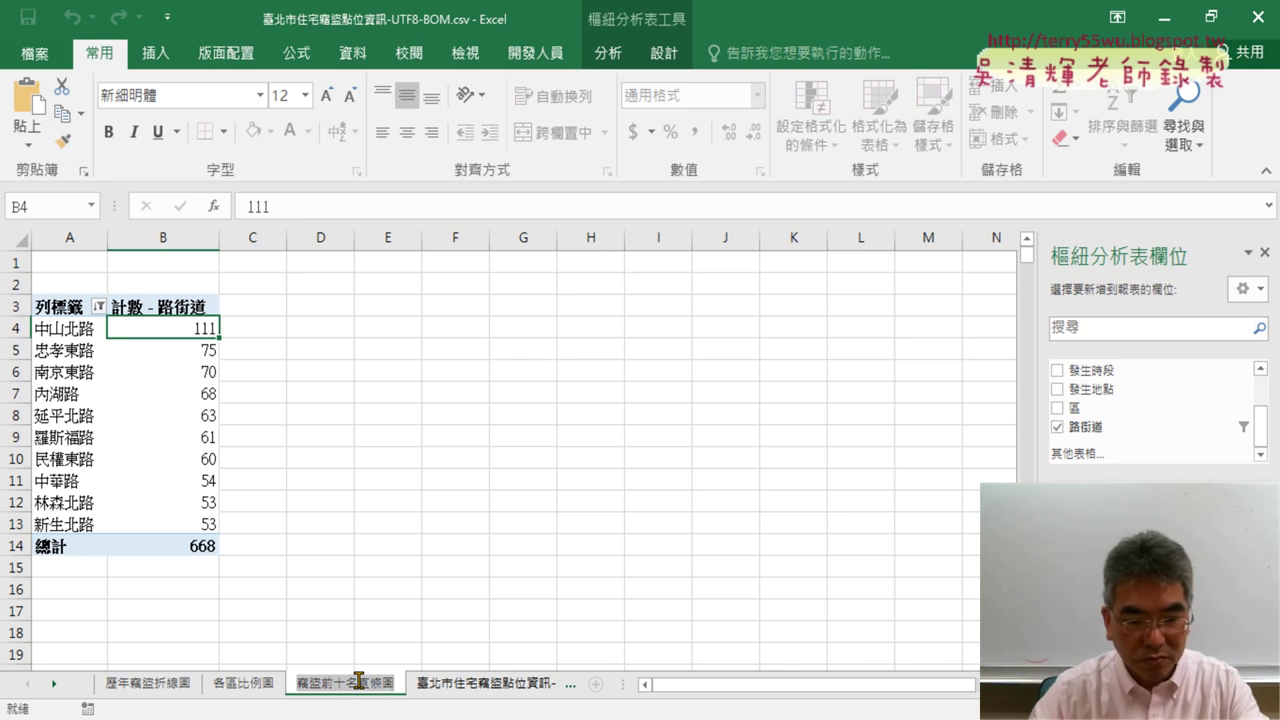
pyautogui.click(333, 516)
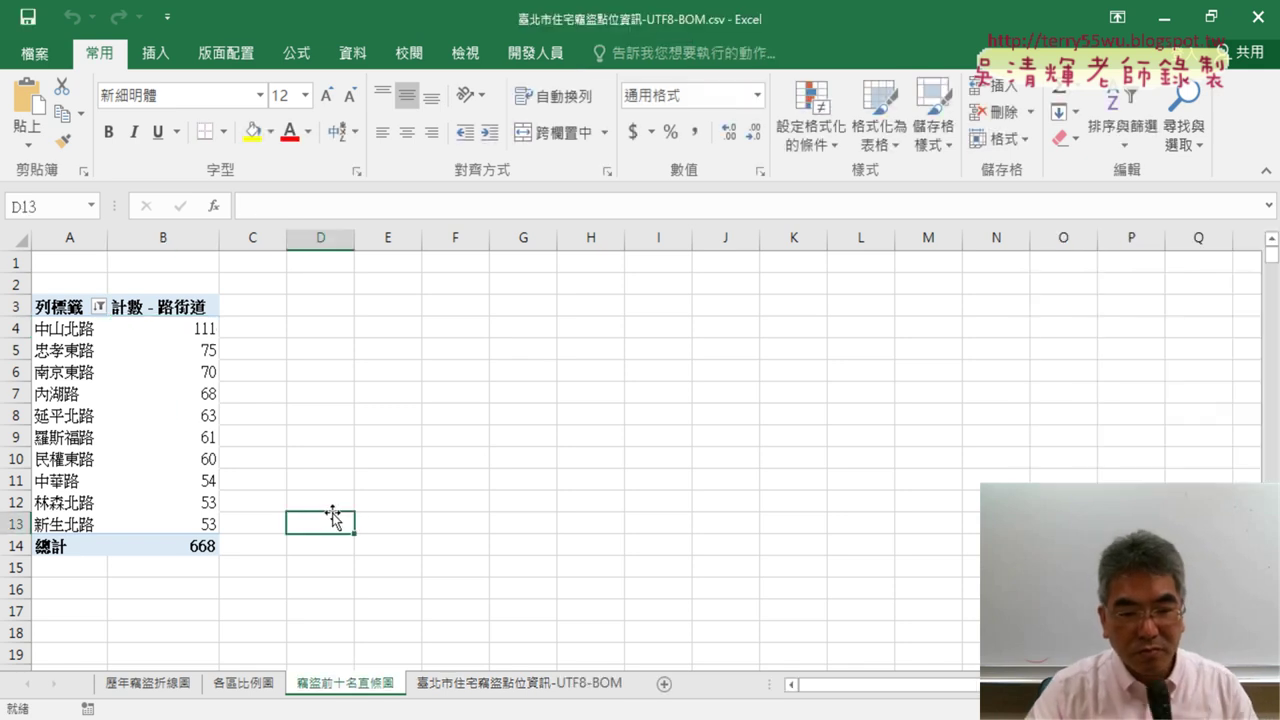
# Insert a Clustered Column PivotChart from the pivot table and stretch it out to column L
pyautogui.click(126, 437)
pyautogui.click(612, 55)
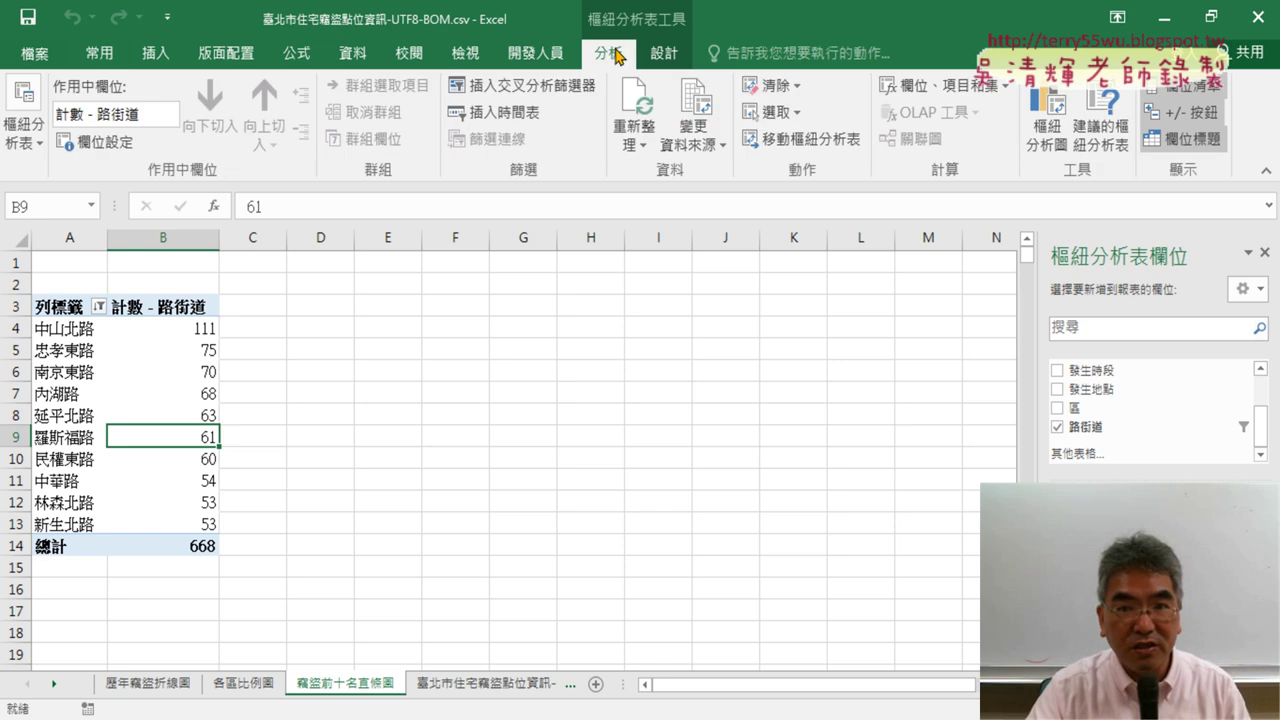
pyautogui.click(1040, 120)
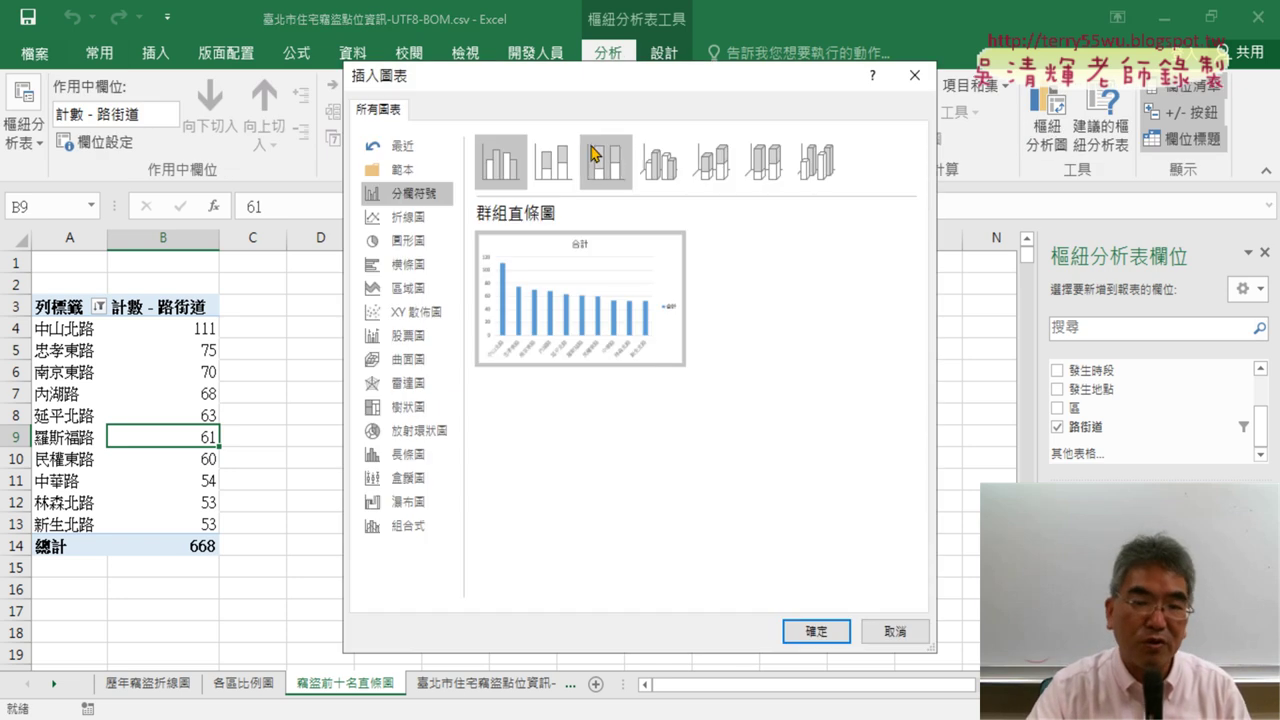
pyautogui.click(814, 631)
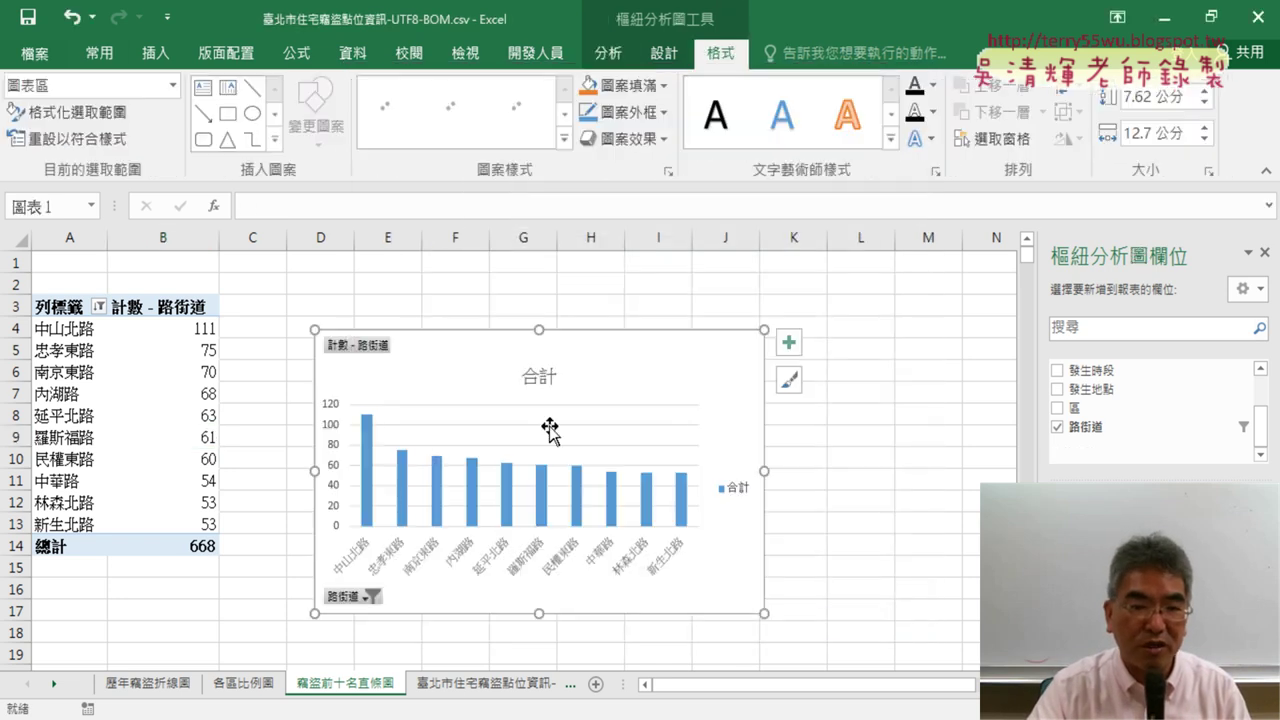
pyautogui.moveTo(316, 328); pyautogui.dragTo(279, 281)
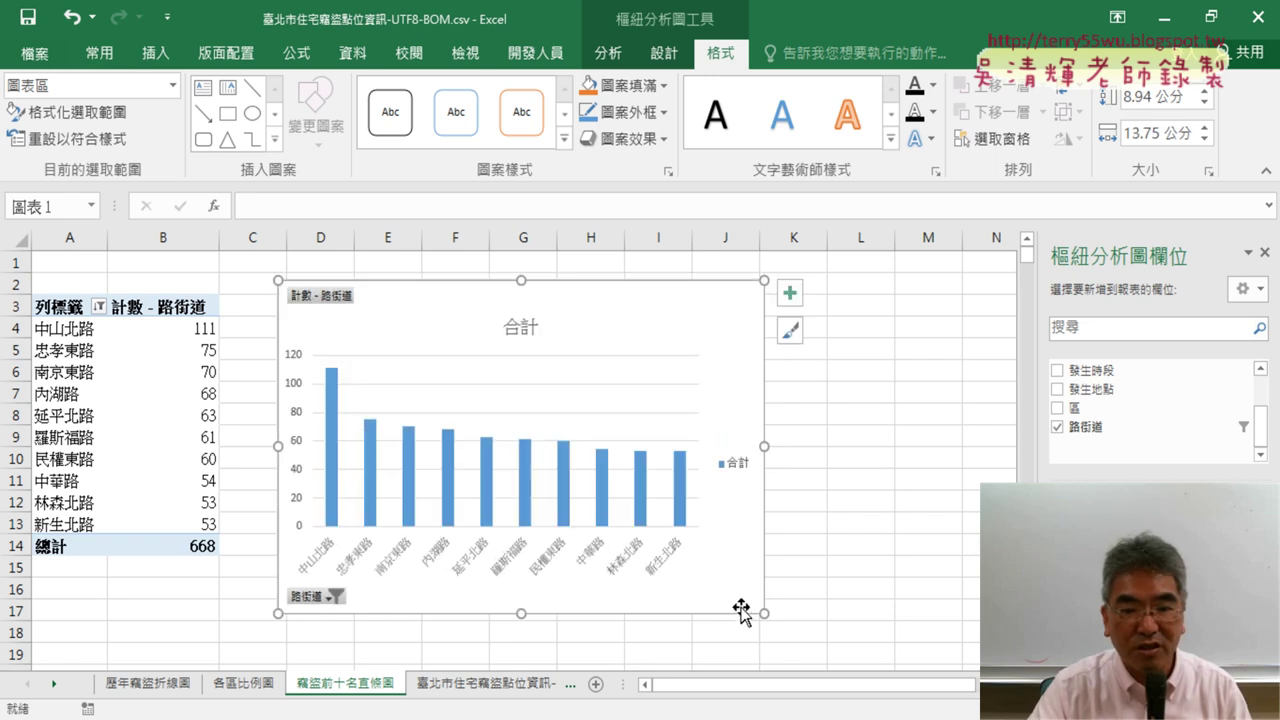
pyautogui.moveTo(762, 612); pyautogui.dragTo(912, 627)
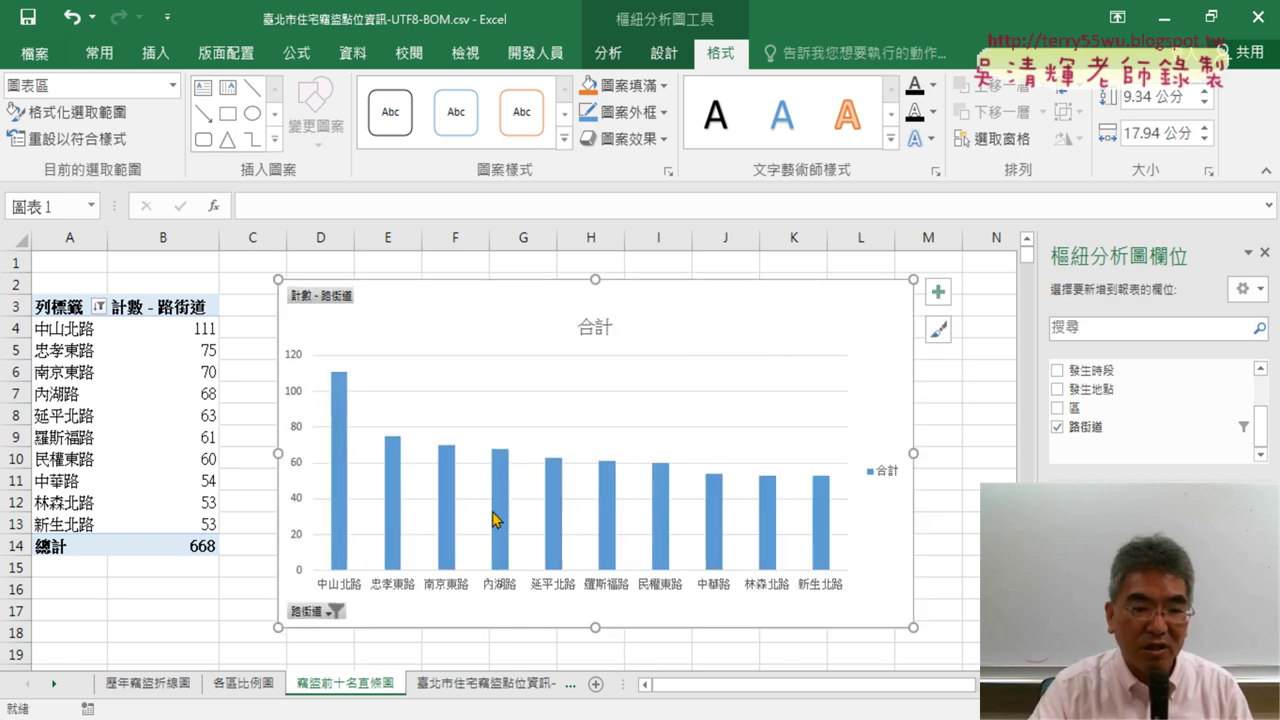
pyautogui.doubleClick(591, 320)
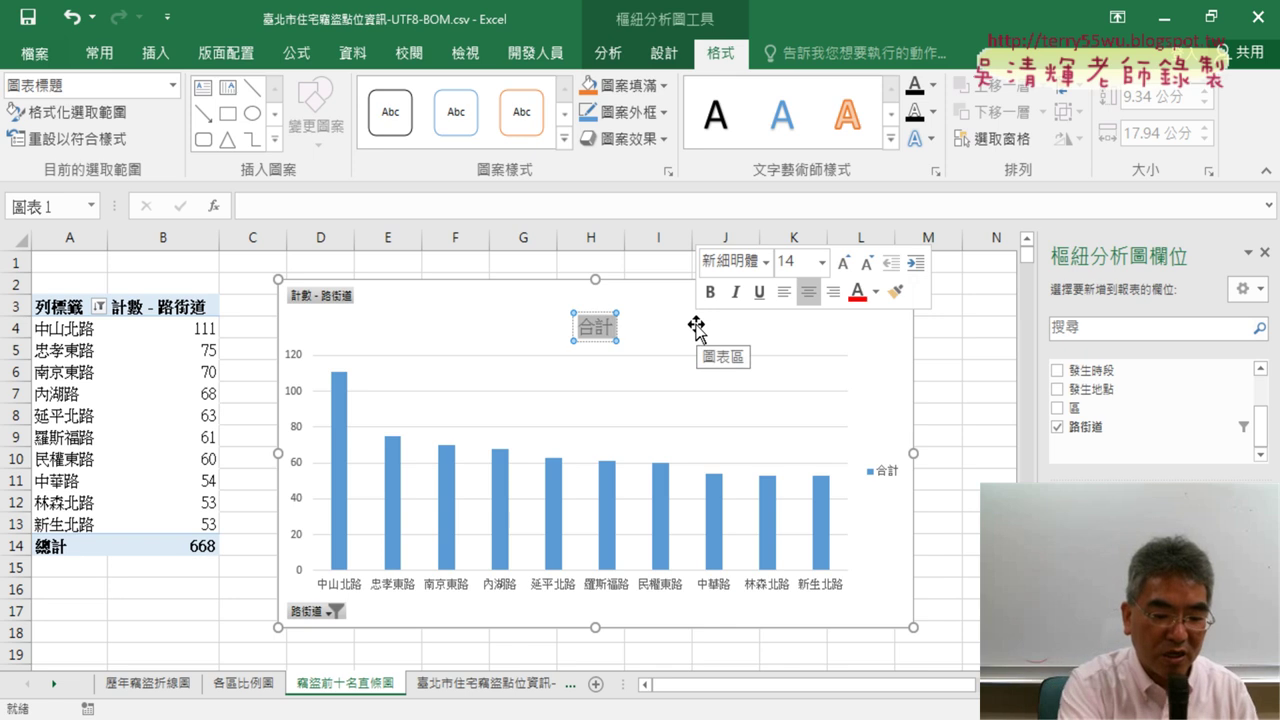
# Title the chart 竊盜前十名直條圖 and format the title 18 pt, bold and red
pyautogui.write('竊盜前十名直條圖')
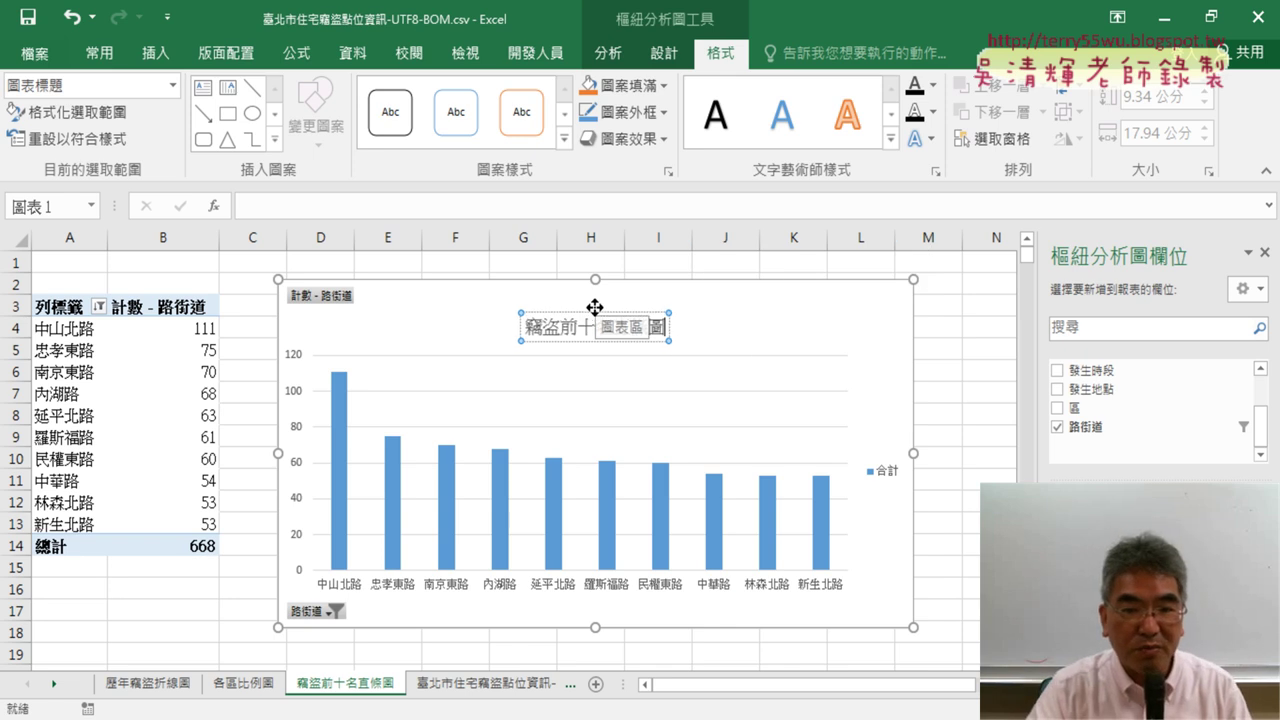
pyautogui.click(100, 53)
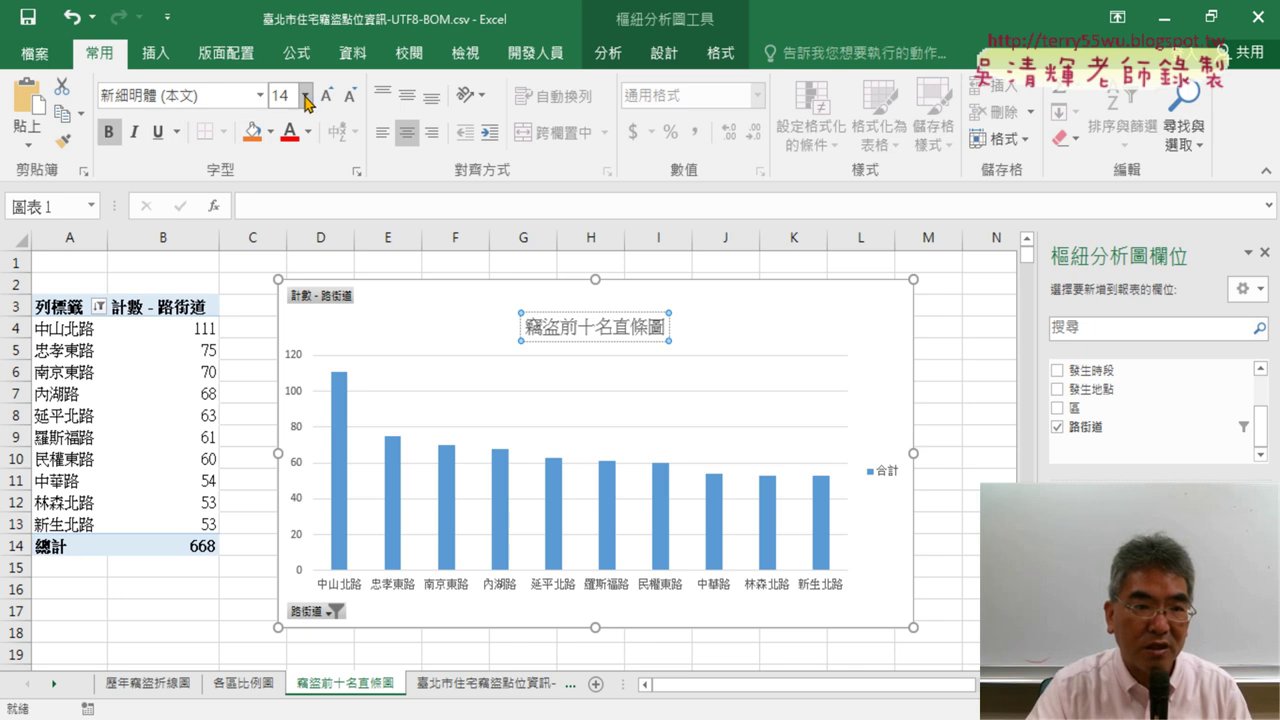
pyautogui.click(306, 95)
pyautogui.click(286, 269)
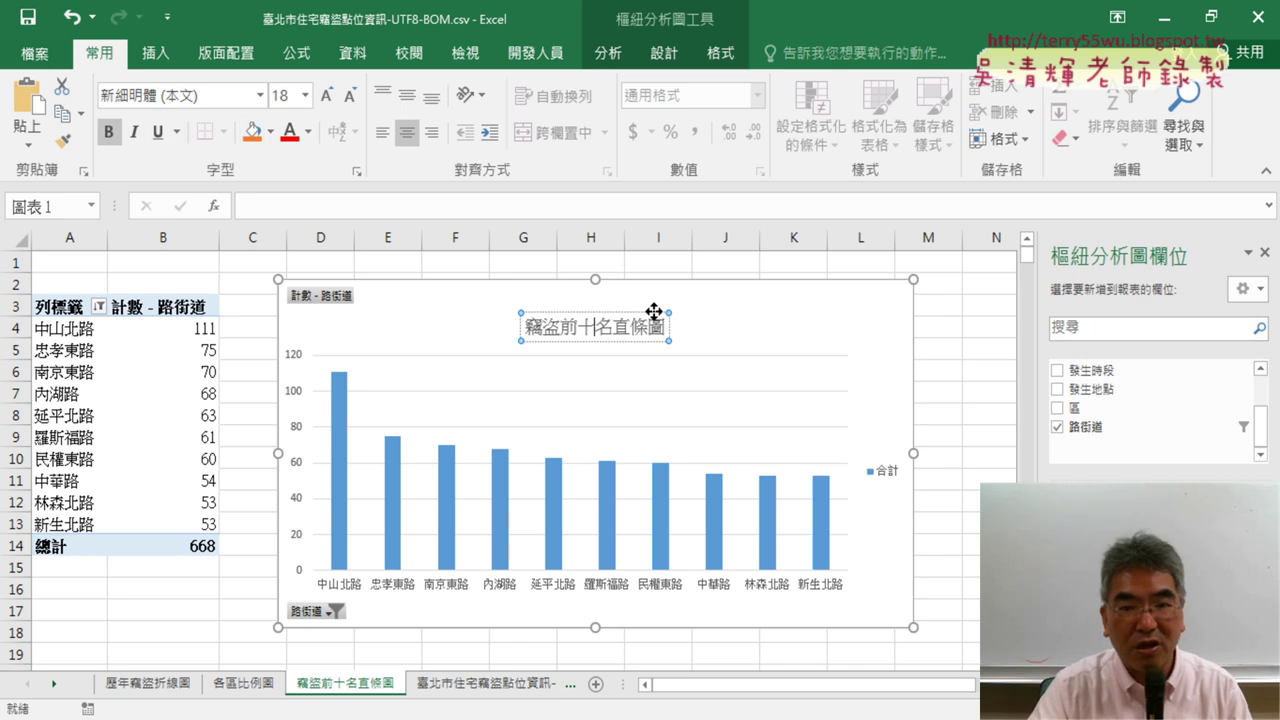
pyautogui.click(573, 313)
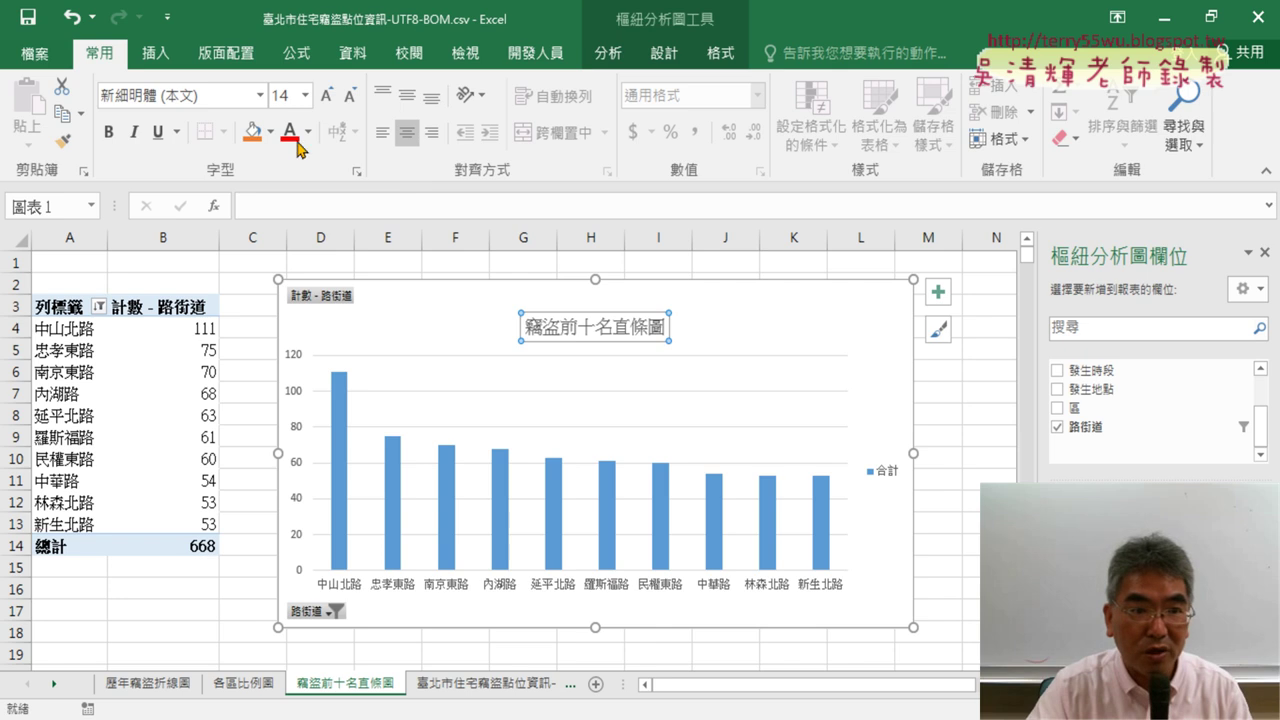
pyautogui.click(108, 131)
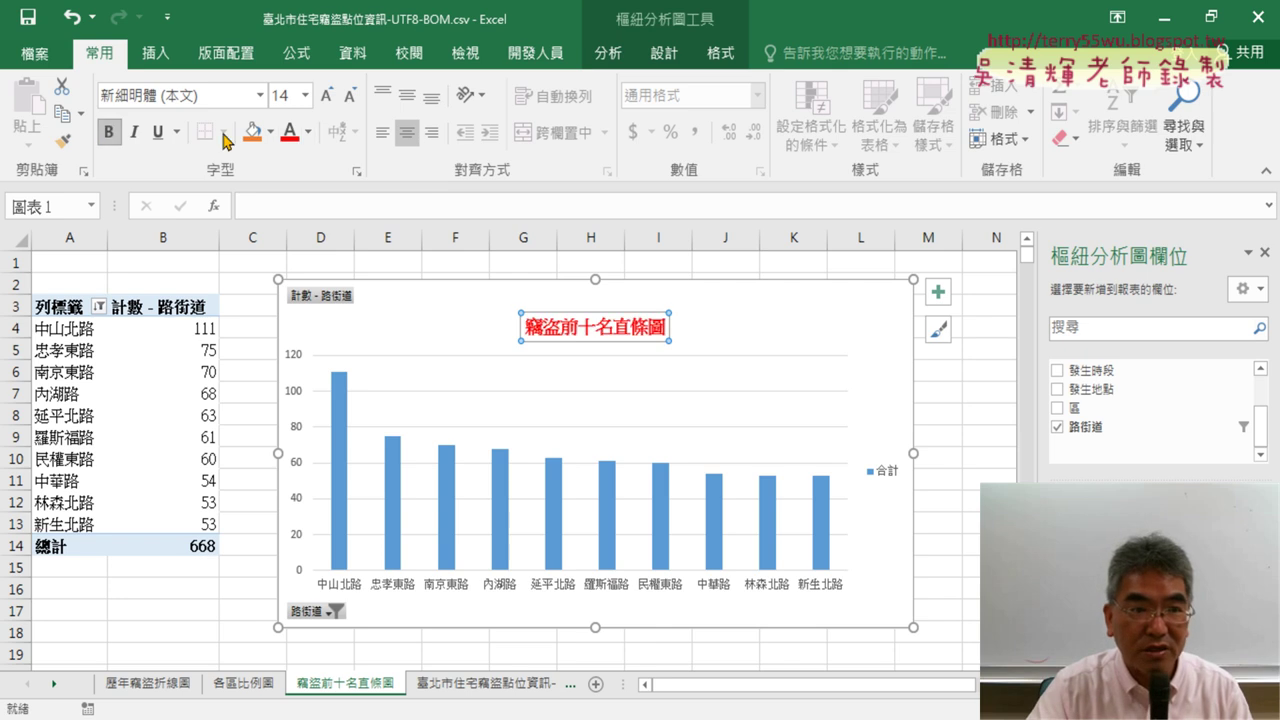
pyautogui.click(305, 95)
pyautogui.click(282, 270)
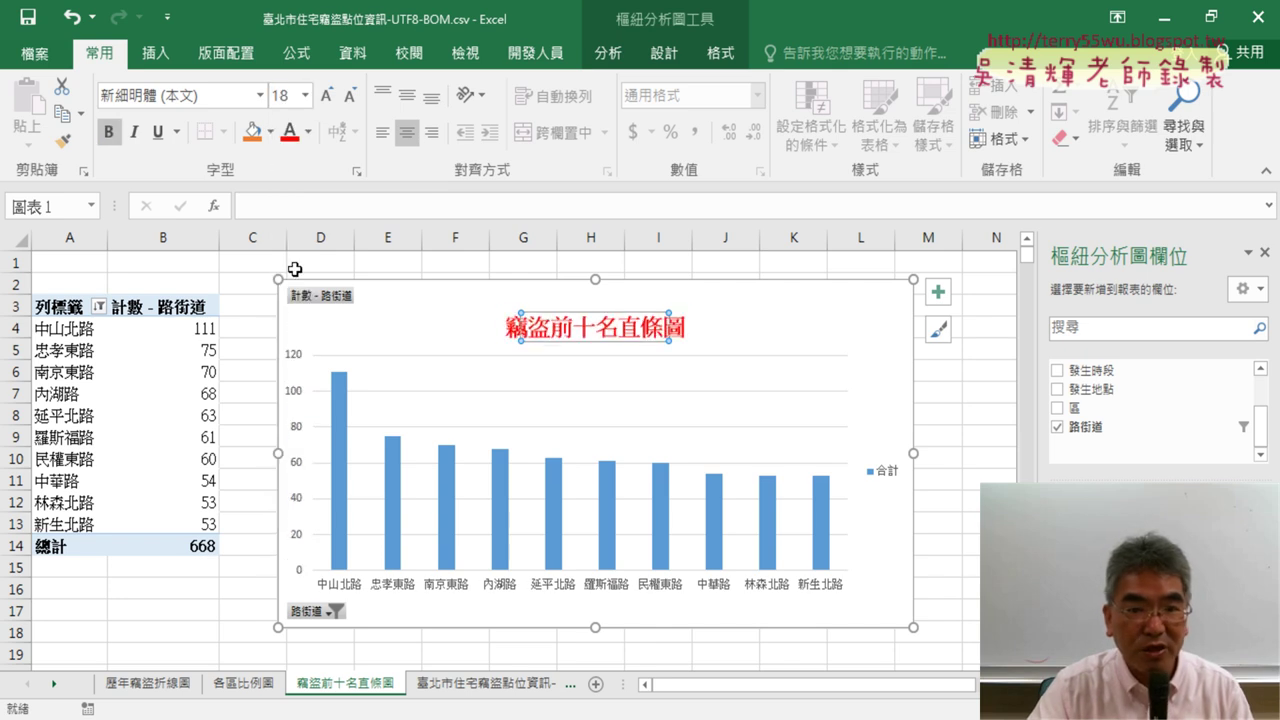
# Remove the 合計 legend from the chart
pyautogui.click(942, 297)
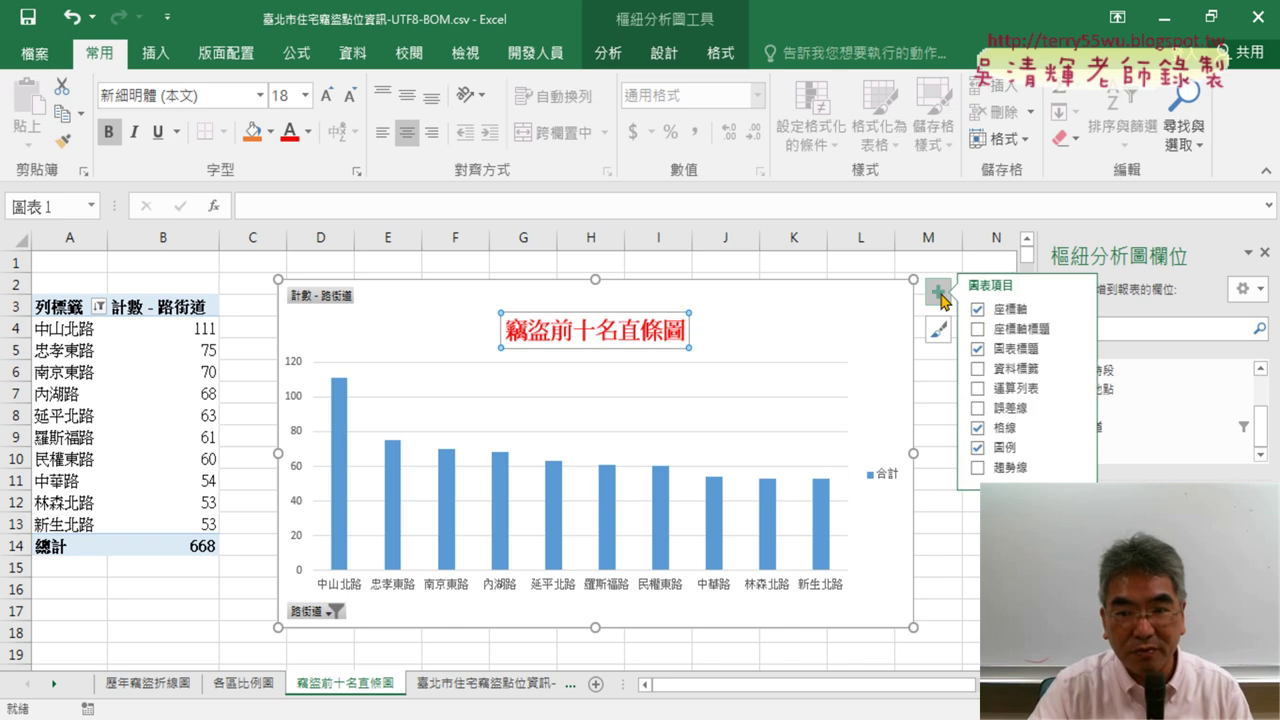
pyautogui.click(984, 447)
pyautogui.click(975, 562)
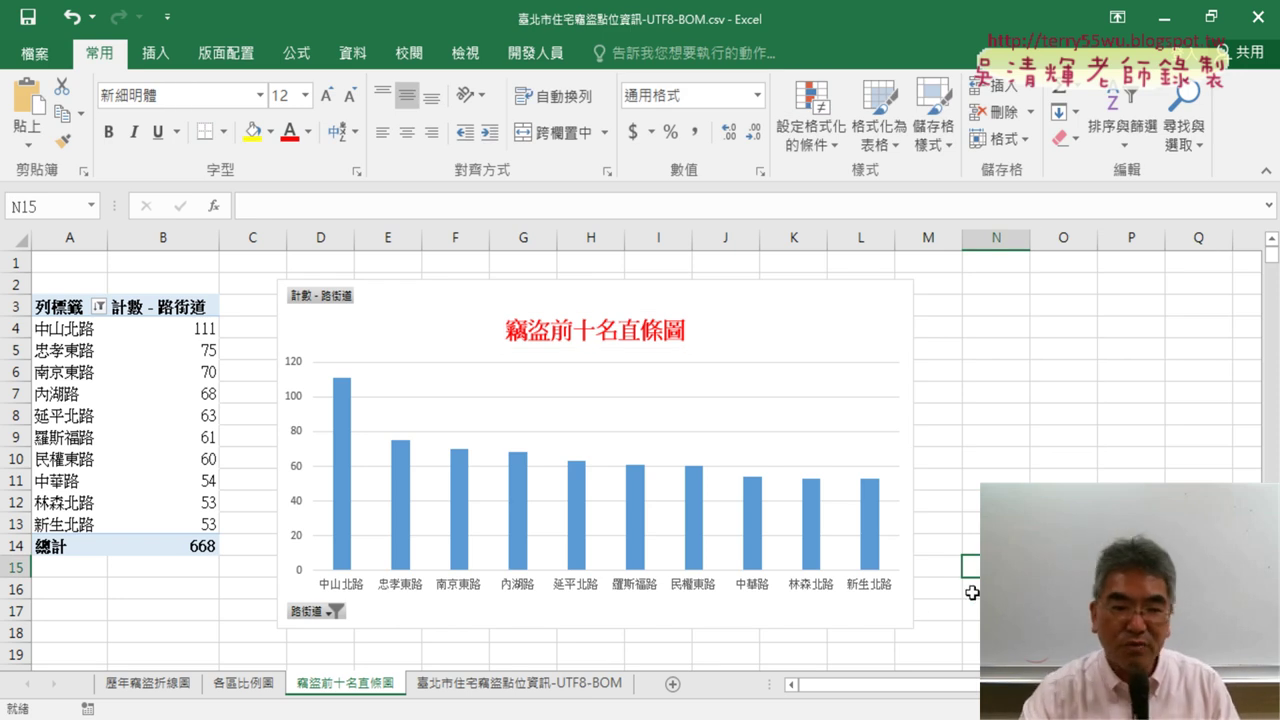
pyautogui.click(515, 683)
pyautogui.click(276, 239)
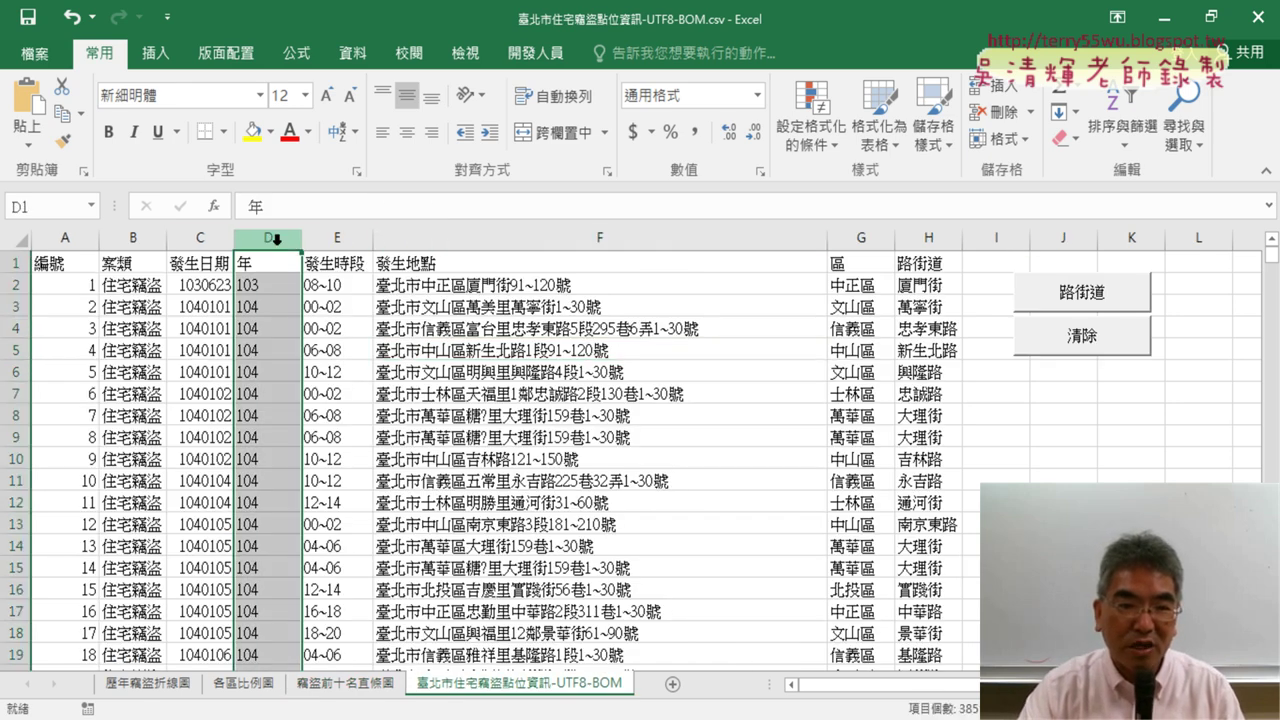
pyautogui.click(862, 239)
pyautogui.click(908, 239)
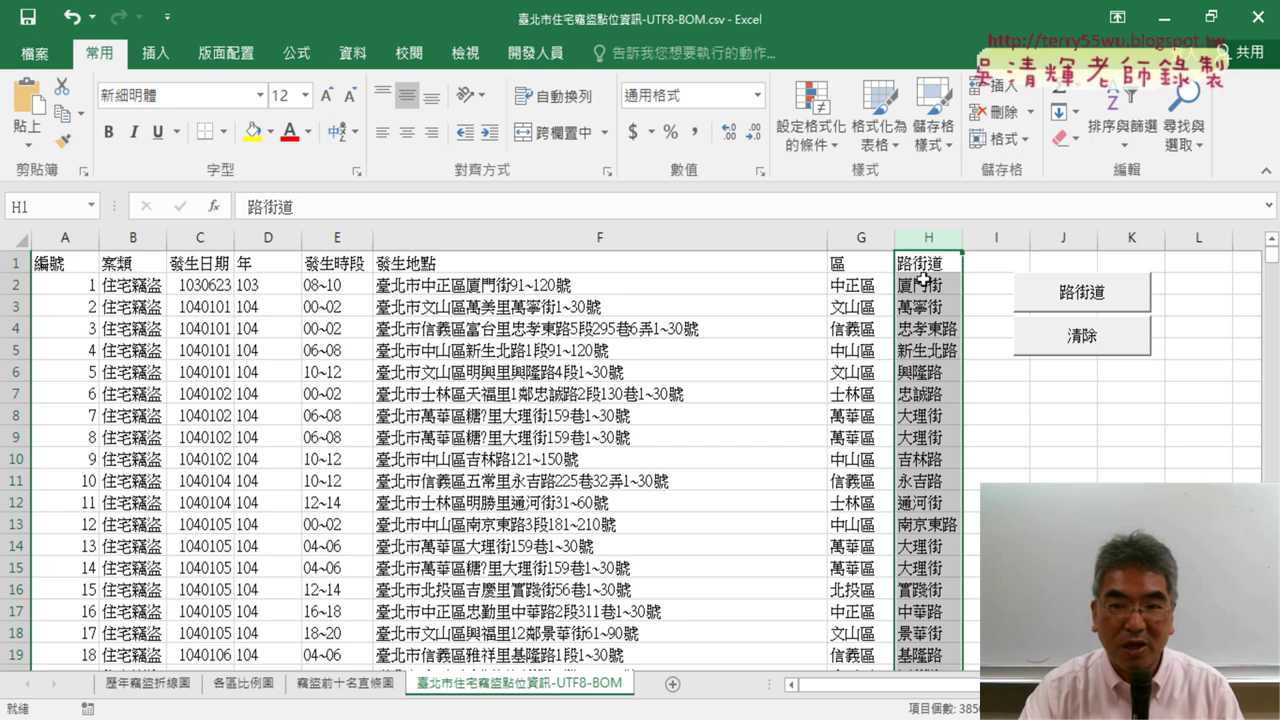
pyautogui.click(930, 284)
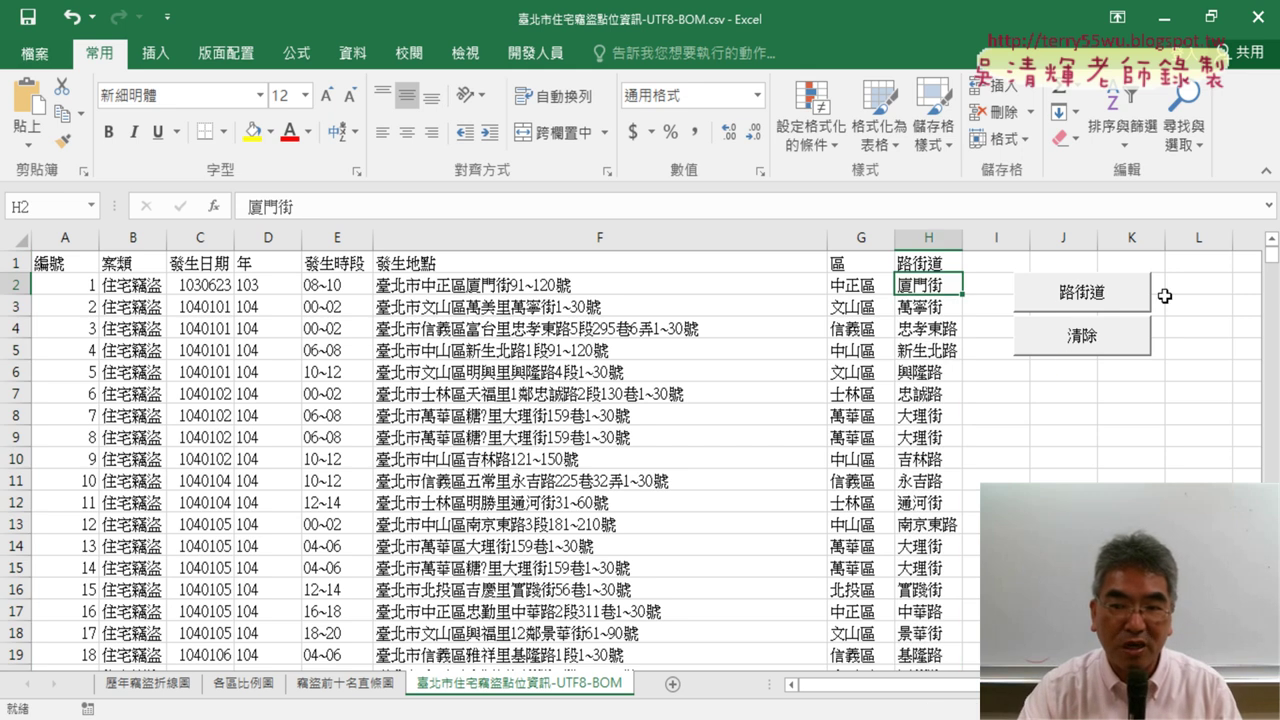
pyautogui.click(147, 684)
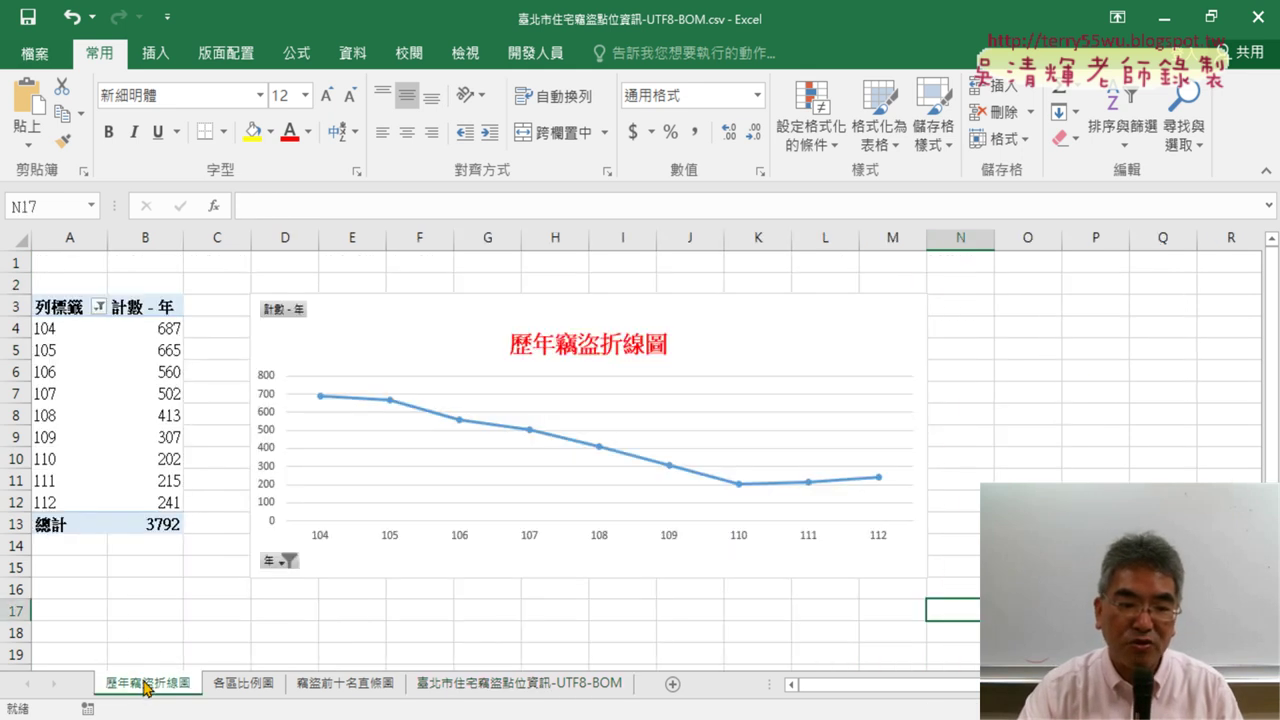
pyautogui.click(244, 684)
pyautogui.click(339, 684)
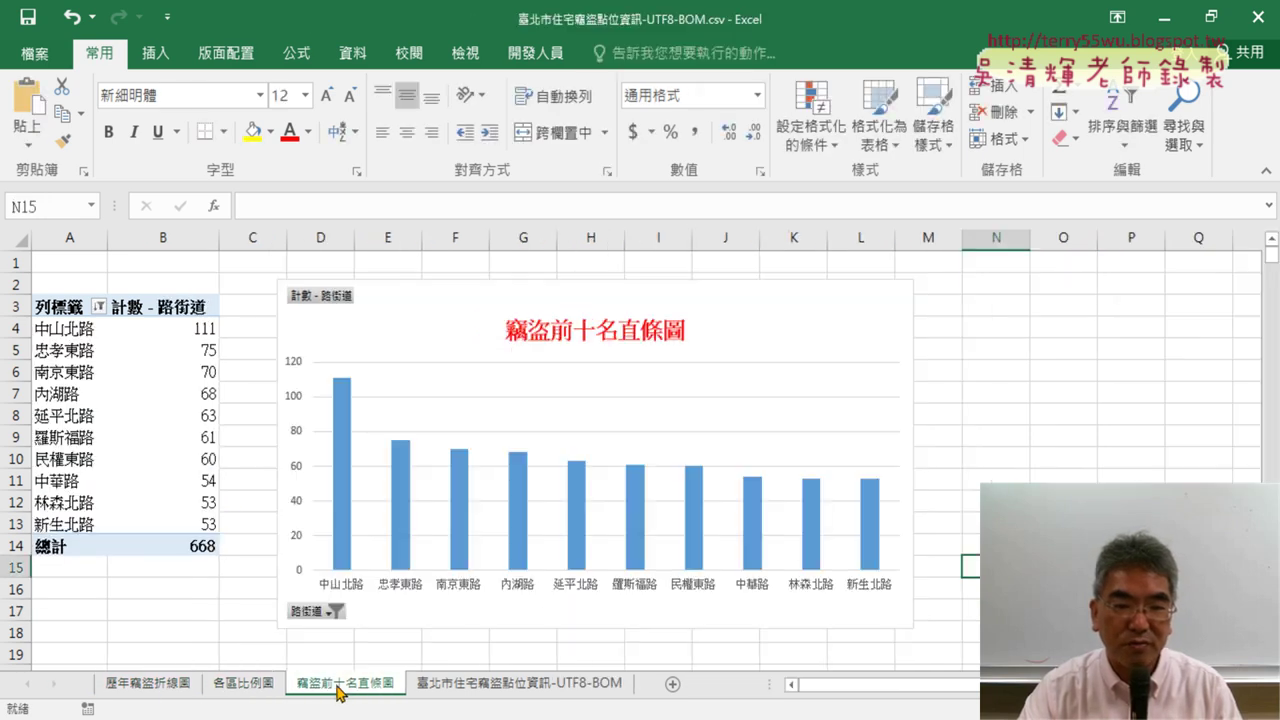
pyautogui.click(690, 328)
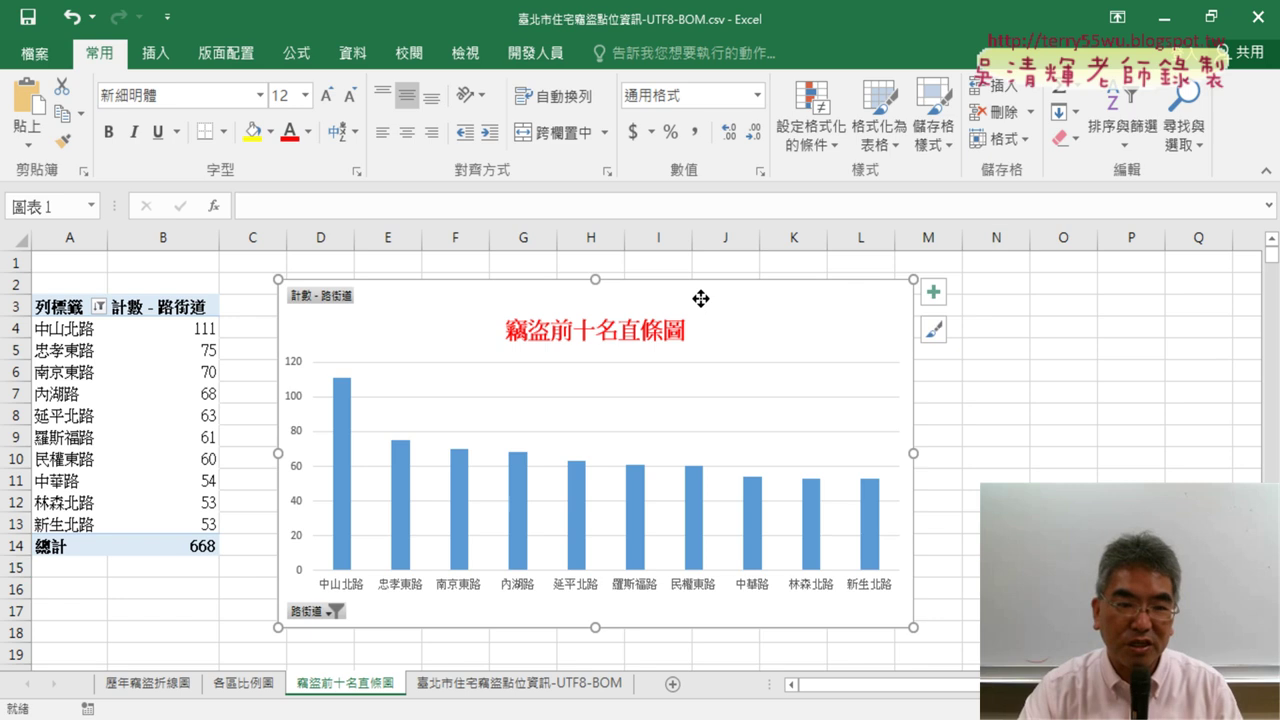
pyautogui.click(683, 327)
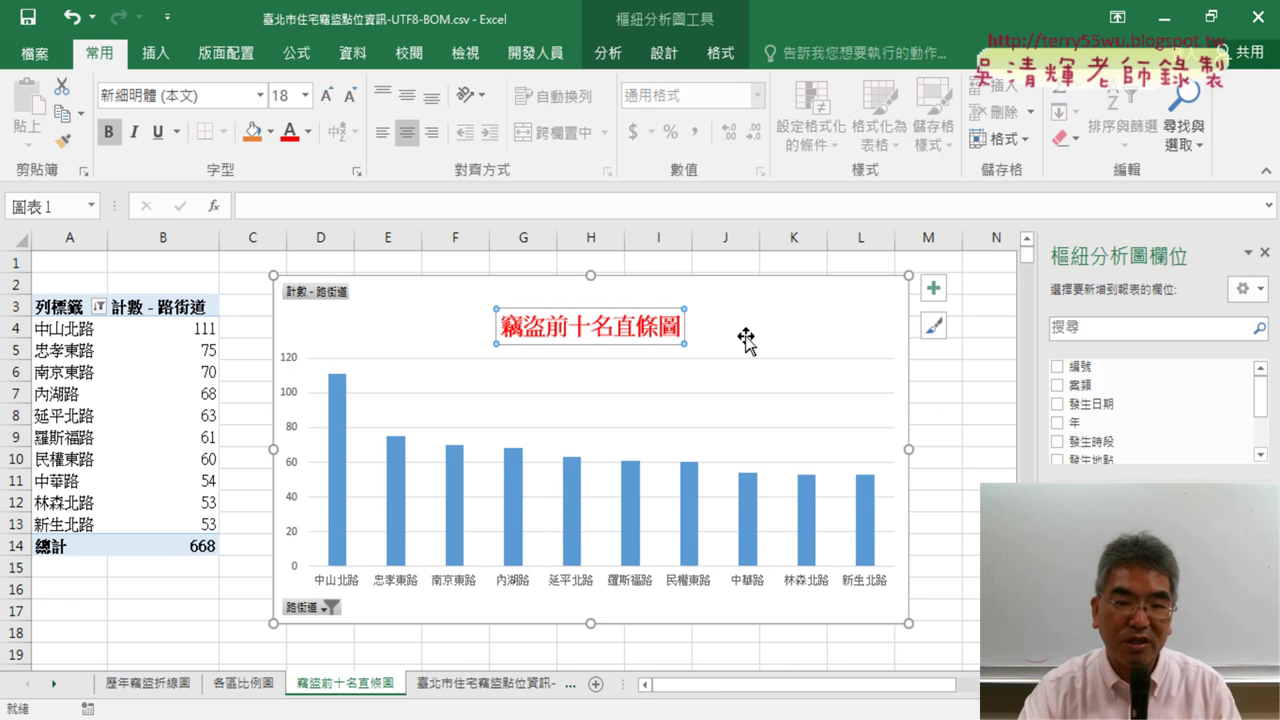